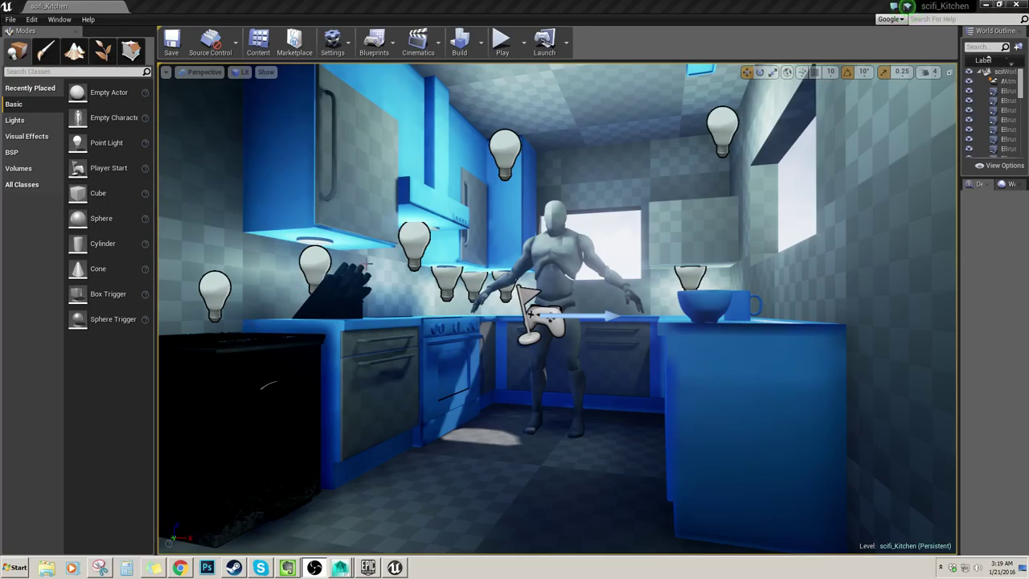
Examine the kitchen level from several viewpoints, including the microwave block and the shelf beneath it on the far wall.
mouse_move(561, 264)
right_down()
mouse_move(594, 223)
mouse_move(565, 279)
mouse_move(470, 285)
mouse_move(548, 265)
right_up()
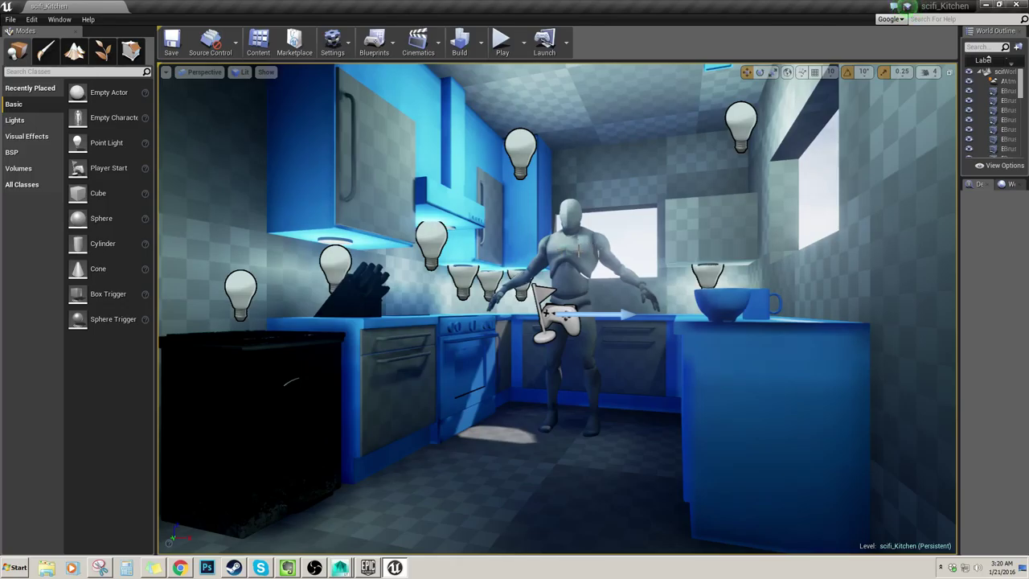
mouse_move(446, 268)
right_down()
mouse_move(467, 254)
mouse_move(457, 245)
mouse_move(471, 217)
mouse_move(442, 267)
mouse_move(456, 258)
right_up()
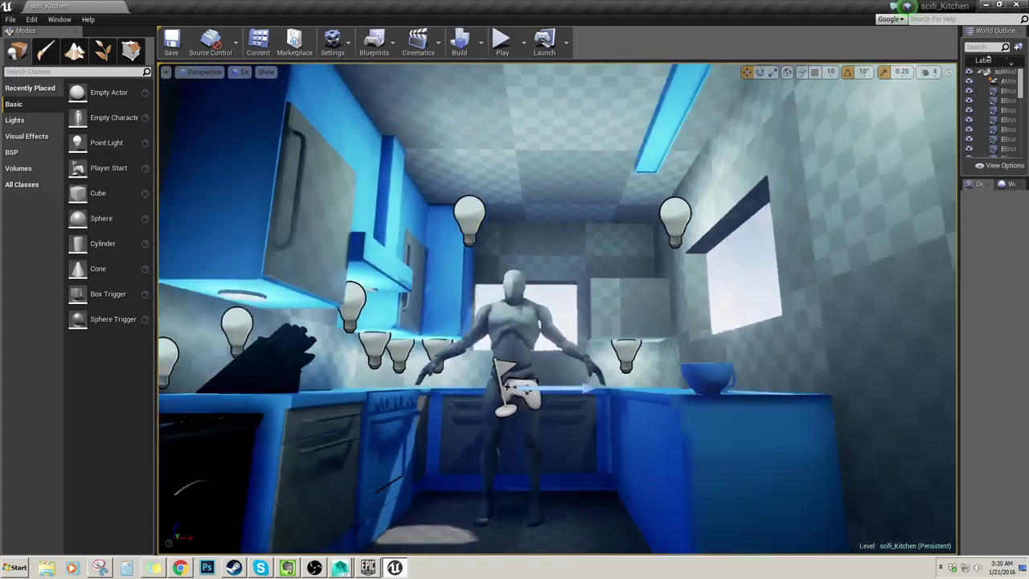
key(s)
key(w)
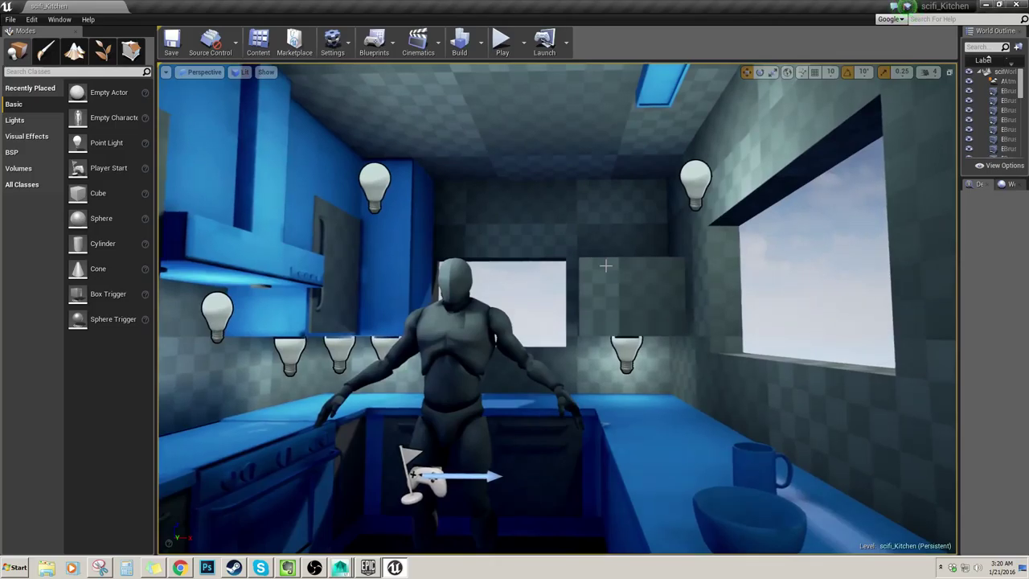
click(606, 265)
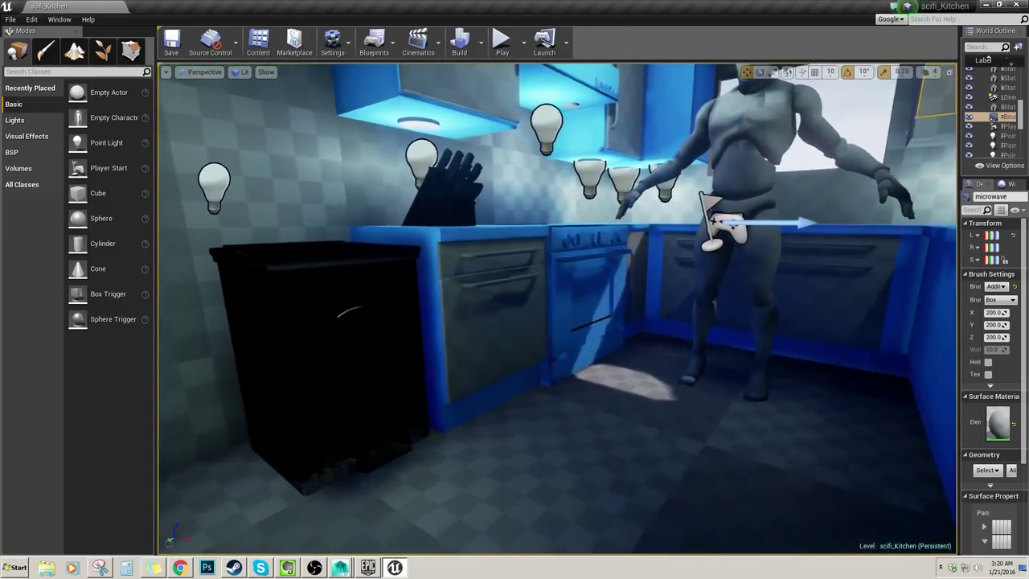
key(s)
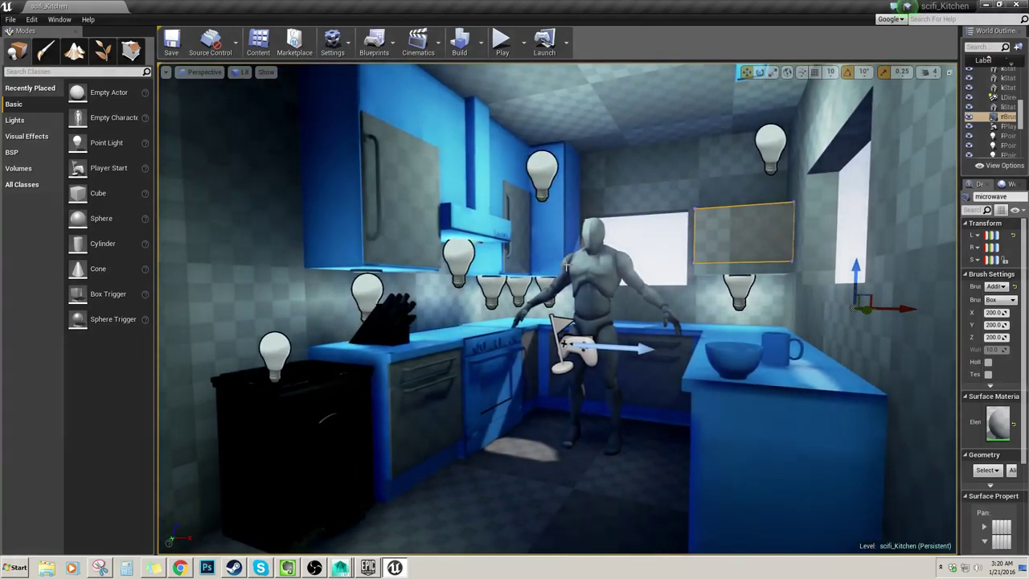
mouse_move(520, 277)
right_down()
mouse_move(555, 278)
mouse_move(546, 285)
mouse_move(559, 265)
mouse_move(527, 301)
mouse_move(583, 297)
right_up()
key(w)
key(s)
key(w)
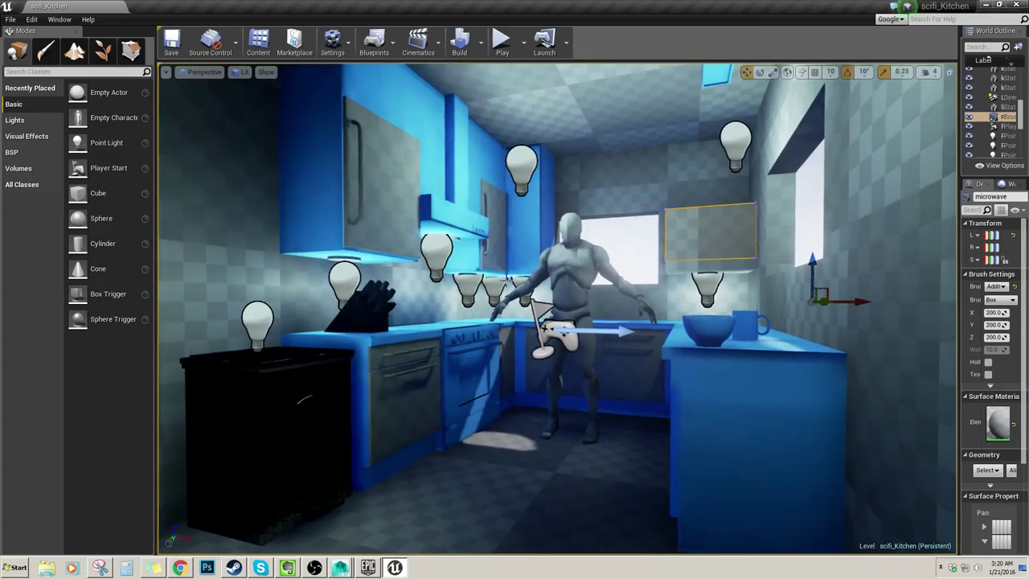
Widen the World Outliner and Details area and the Modes area so their full contents are readable.
drag(949, 263, 861, 270)
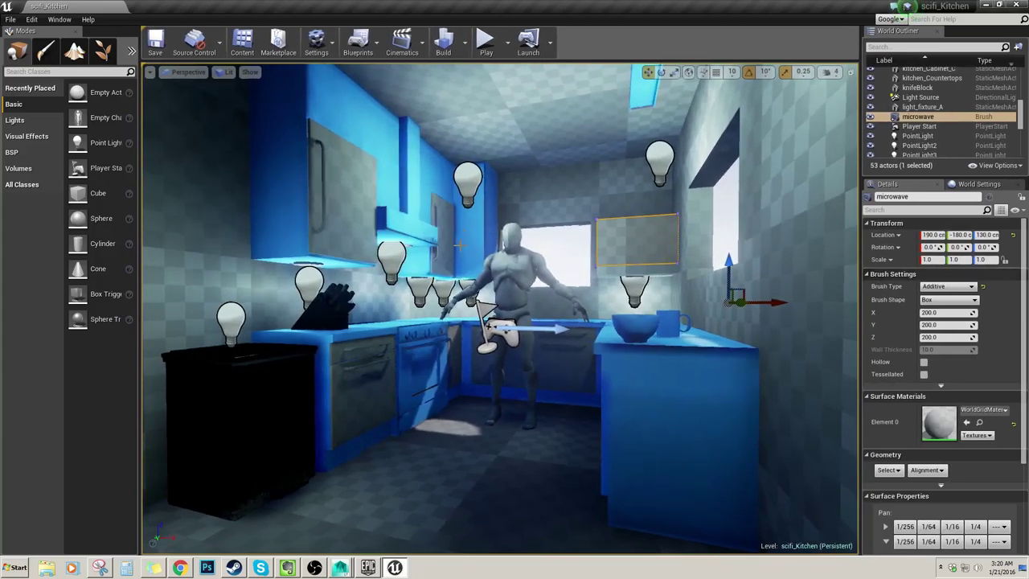
click(142, 247)
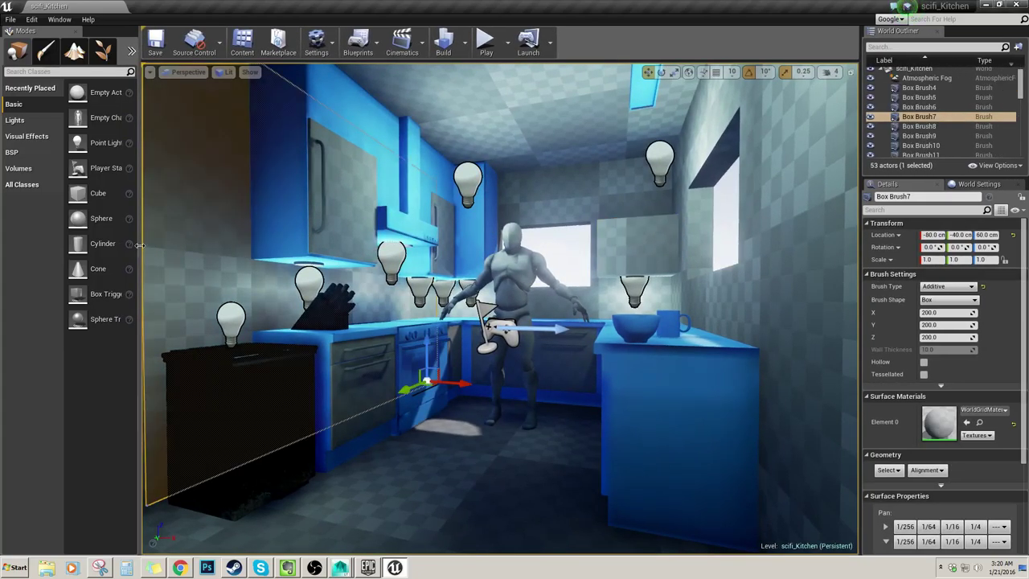
drag(140, 247, 190, 244)
Select the microwave brush on the far wall and examine it closely together with the shelf underneath.
right_drag(544, 275, 591, 267)
click(543, 273)
key(f)
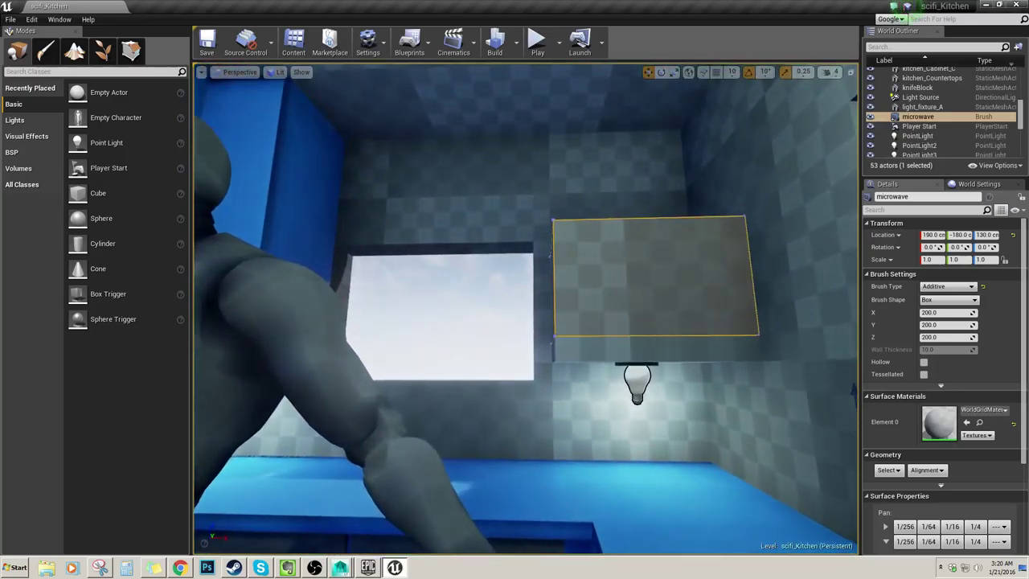
click(627, 347)
key(s)
mouse_move(627, 347)
right_down()
mouse_move(629, 310)
mouse_move(643, 308)
mouse_move(628, 371)
mouse_move(635, 359)
right_up()
key(w)
click(635, 338)
key(s)
click(636, 363)
key(s)
key(w)
right_drag(568, 339, 568, 339)
key(s)
scroll(567, 339, down, 6)
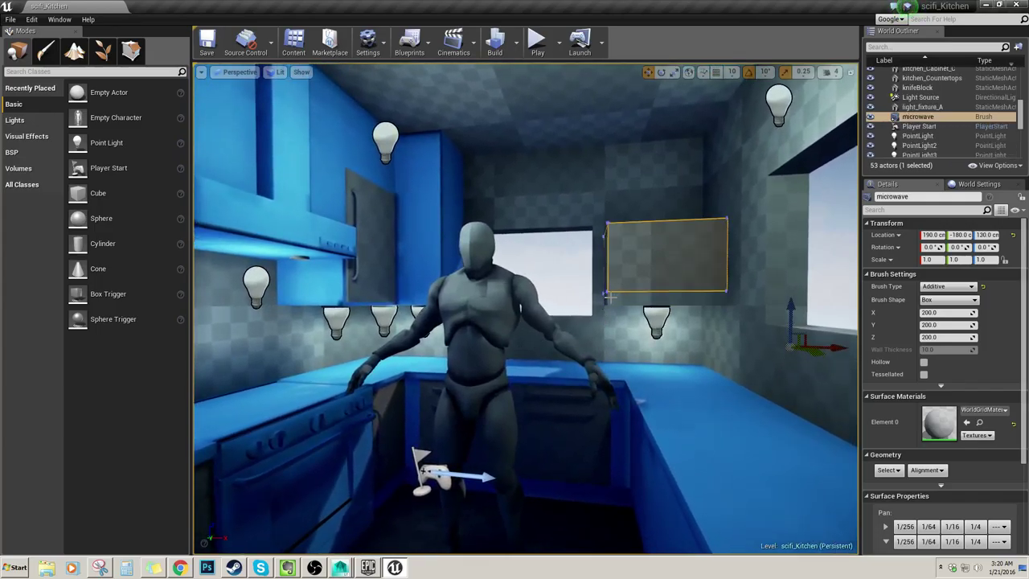
Switch to Maya LT.
click(341, 568)
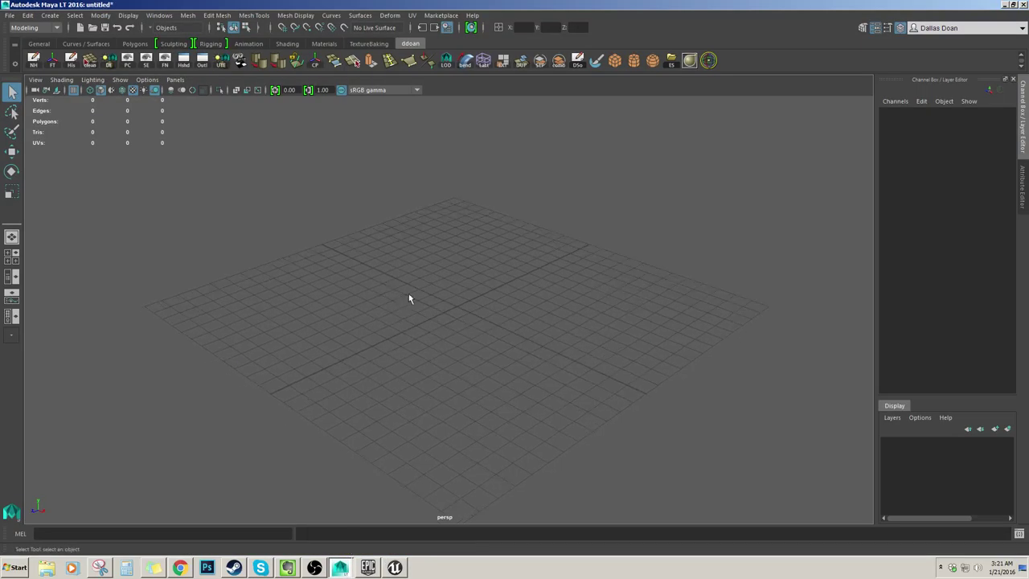
click(10, 16)
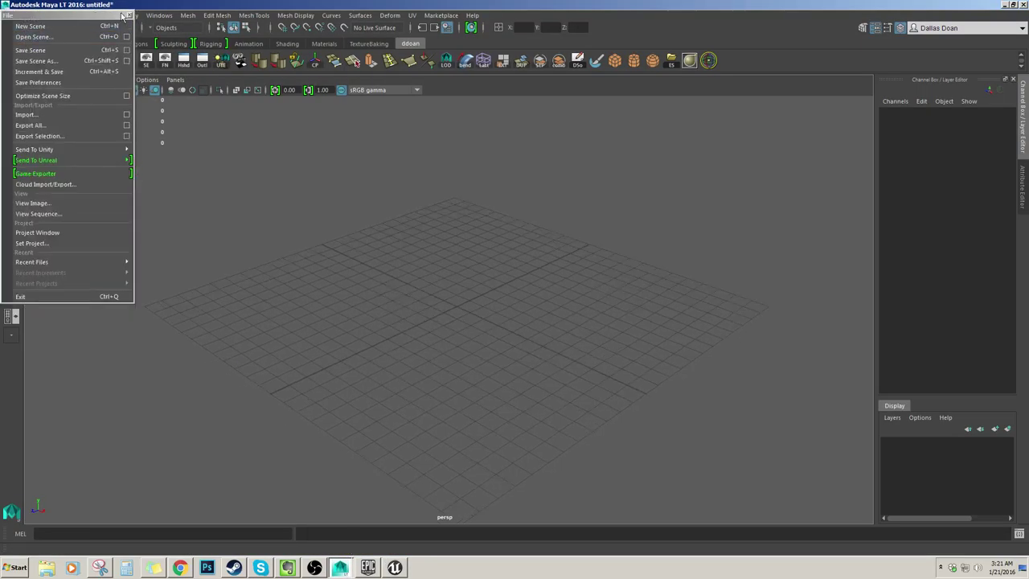
click(9, 16)
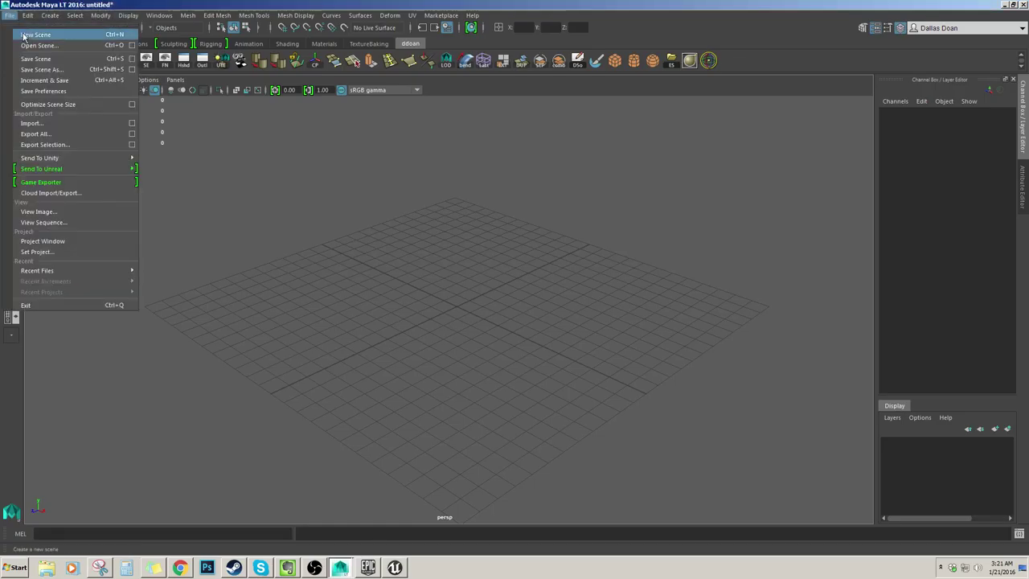
click(28, 43)
click(186, 228)
click(191, 241)
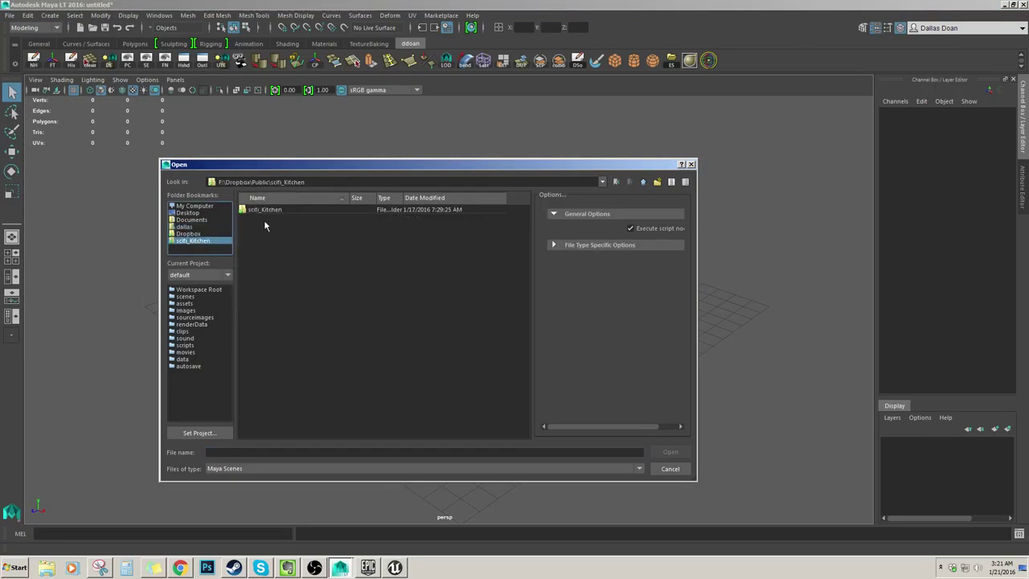
double_click(264, 211)
click(265, 211)
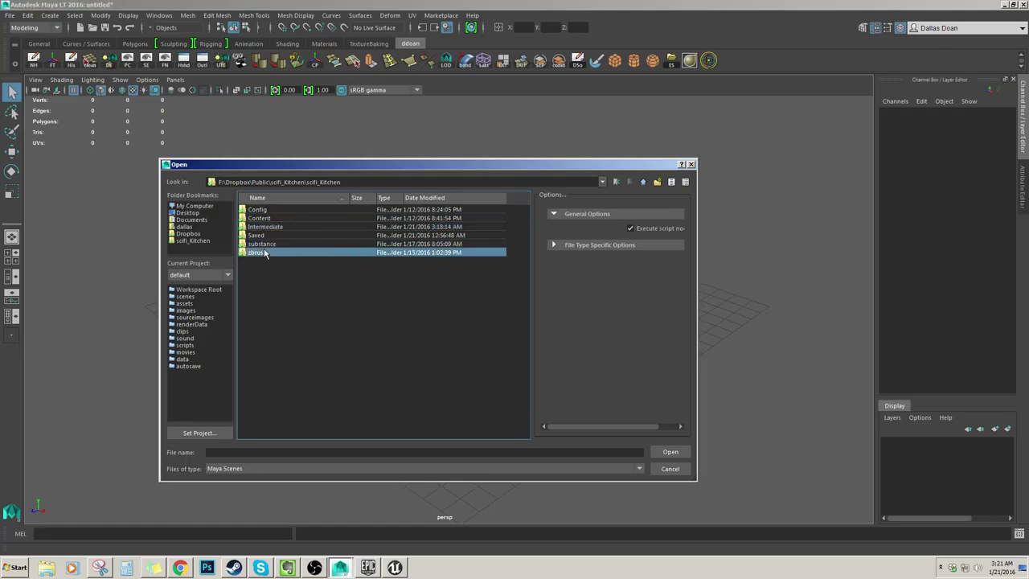
drag(263, 256, 263, 219)
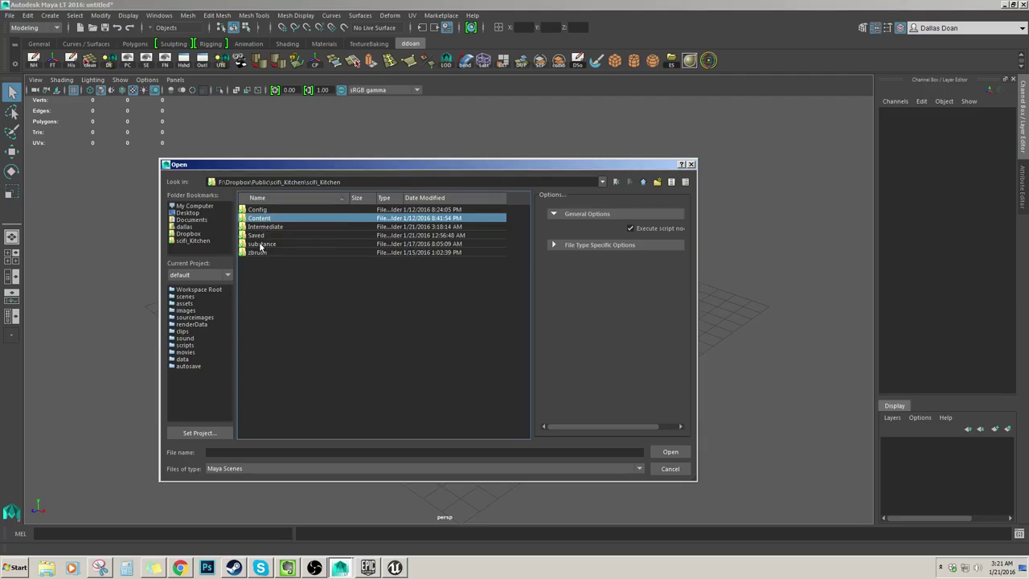
mouse_move(258, 230)
mouse_down()
mouse_move(262, 211)
mouse_move(263, 221)
mouse_up()
double_click(269, 218)
double_click(257, 262)
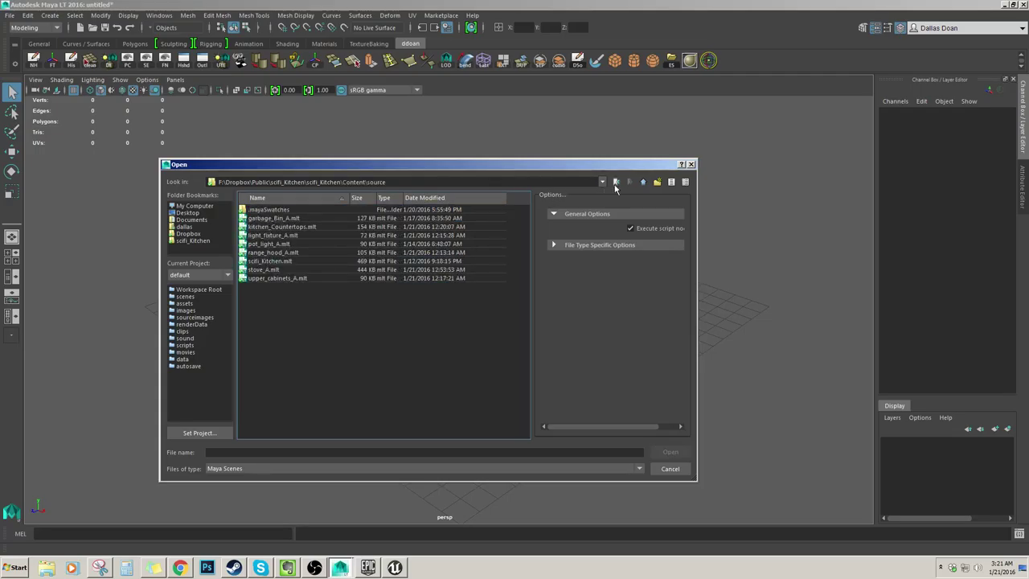
click(646, 183)
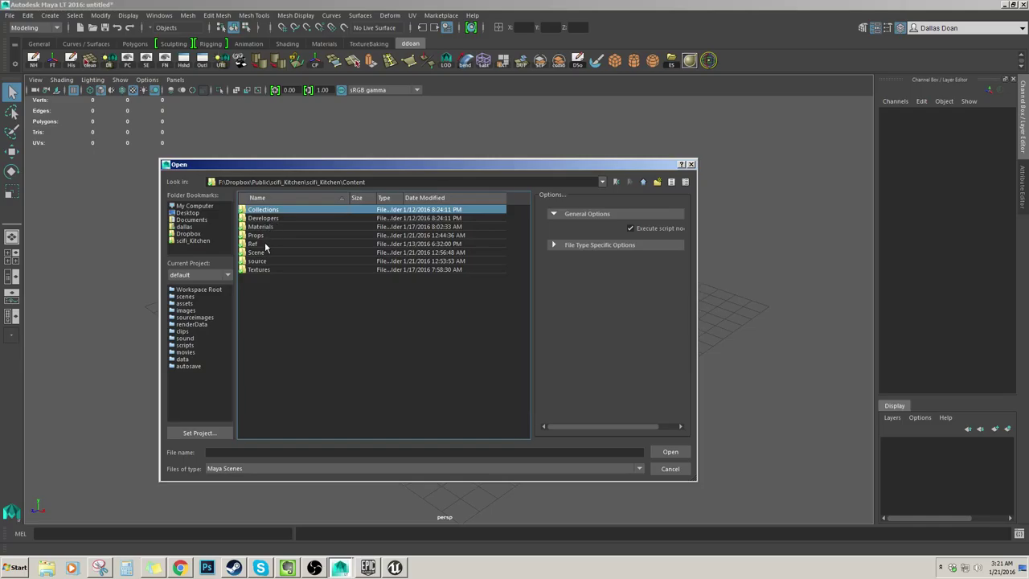
double_click(256, 236)
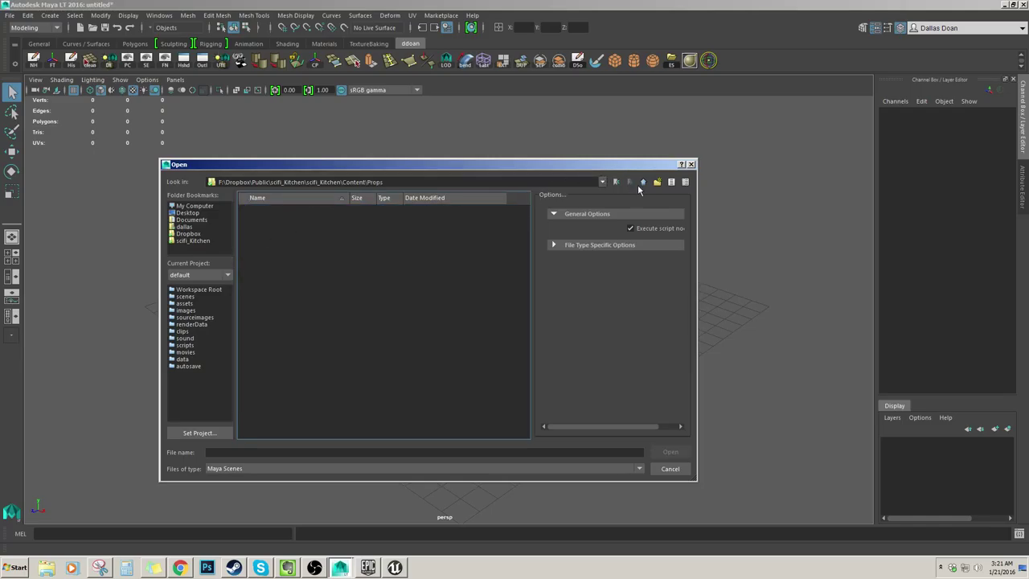
click(641, 183)
double_click(263, 261)
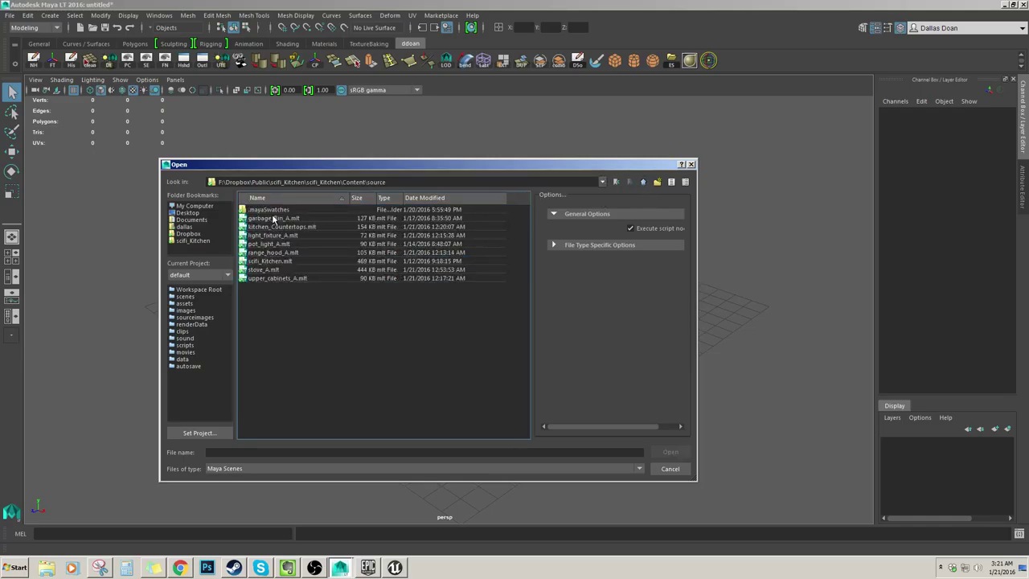
click(643, 182)
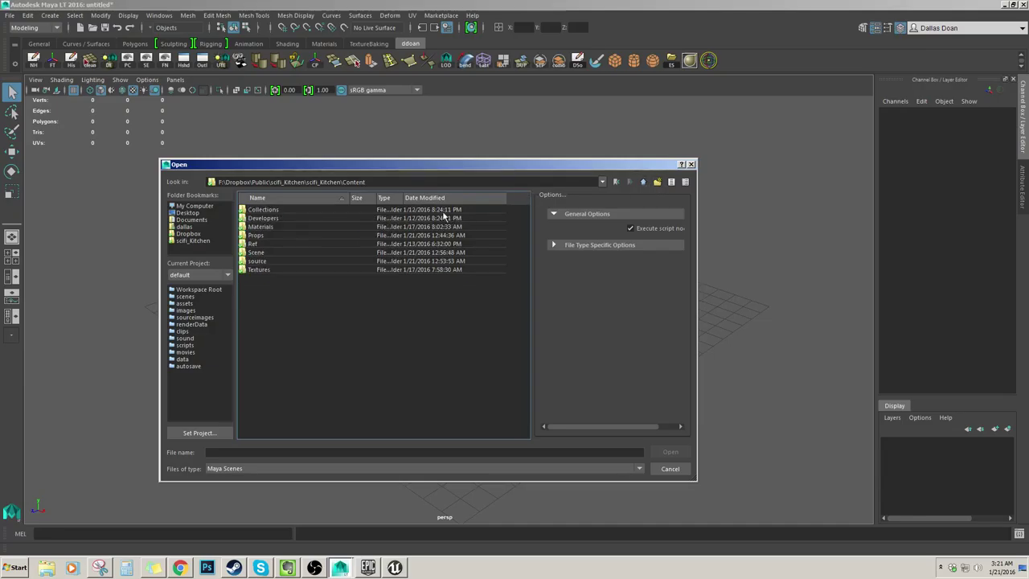
double_click(257, 235)
click(670, 468)
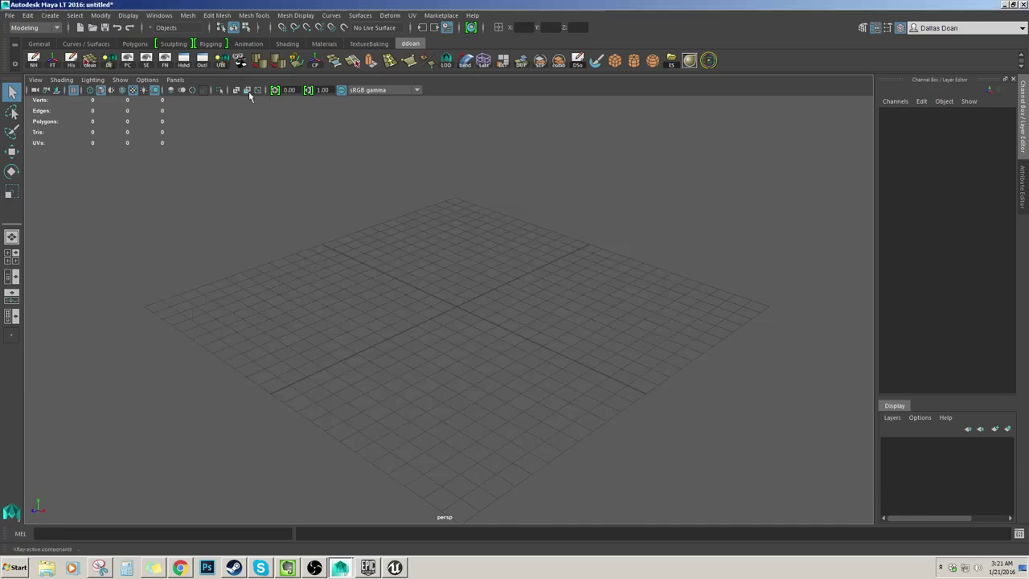
Import shelf_A.fbx from the scifi_Kitchen project's Content/Props folder and frame it in the perspective view.
click(9, 15)
click(32, 123)
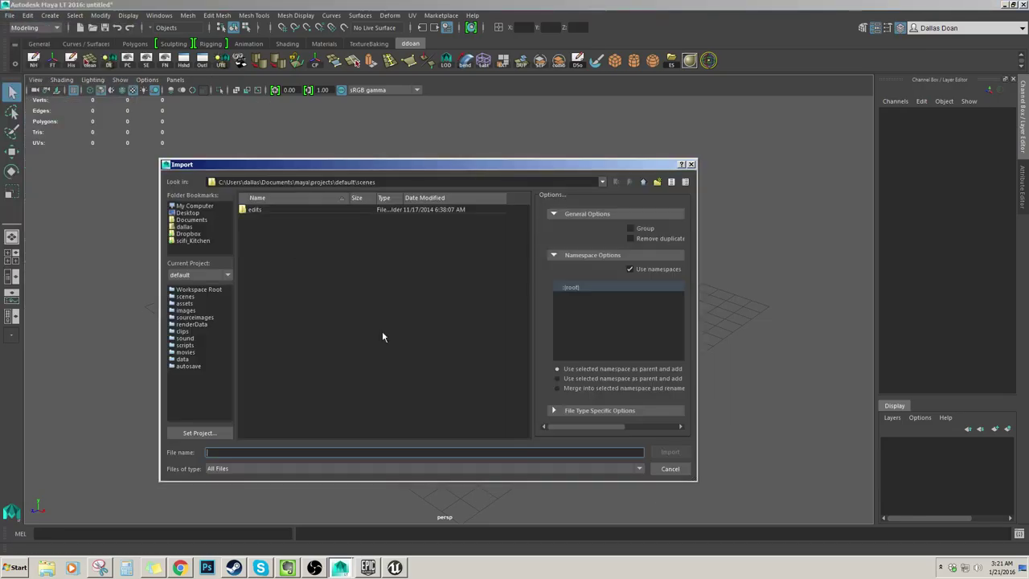
click(192, 241)
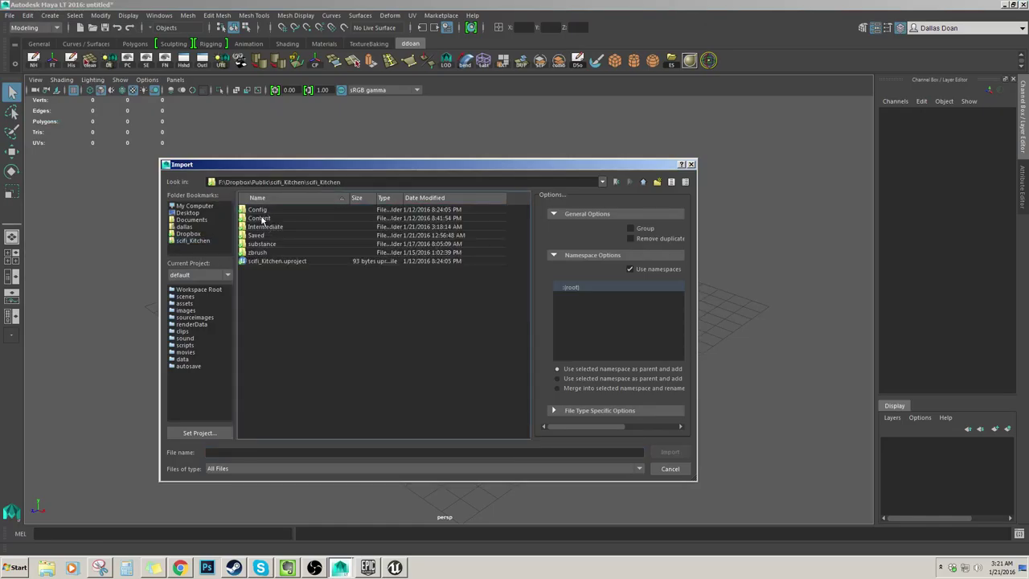
double_click(260, 217)
double_click(257, 235)
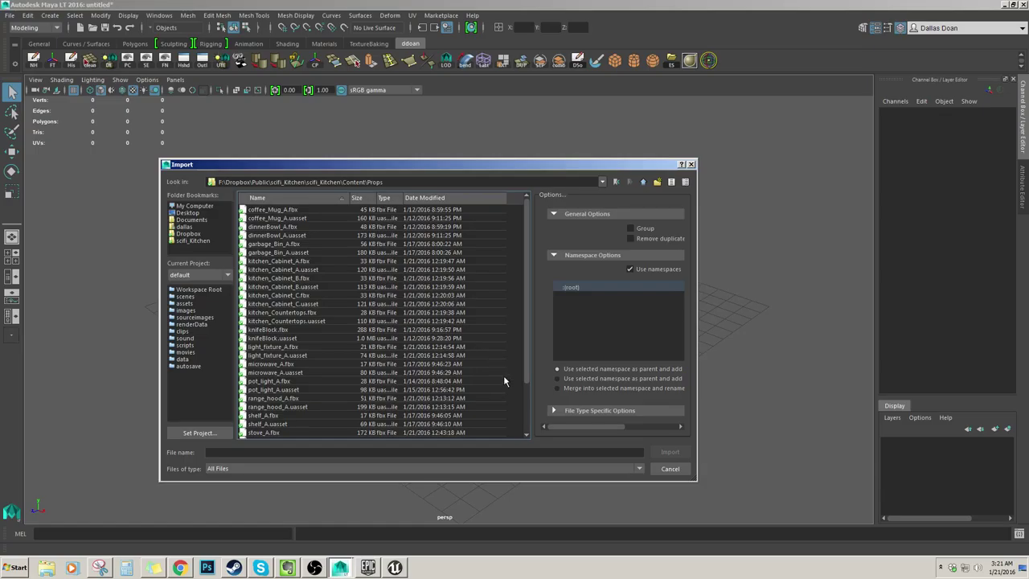
click(293, 416)
click(670, 452)
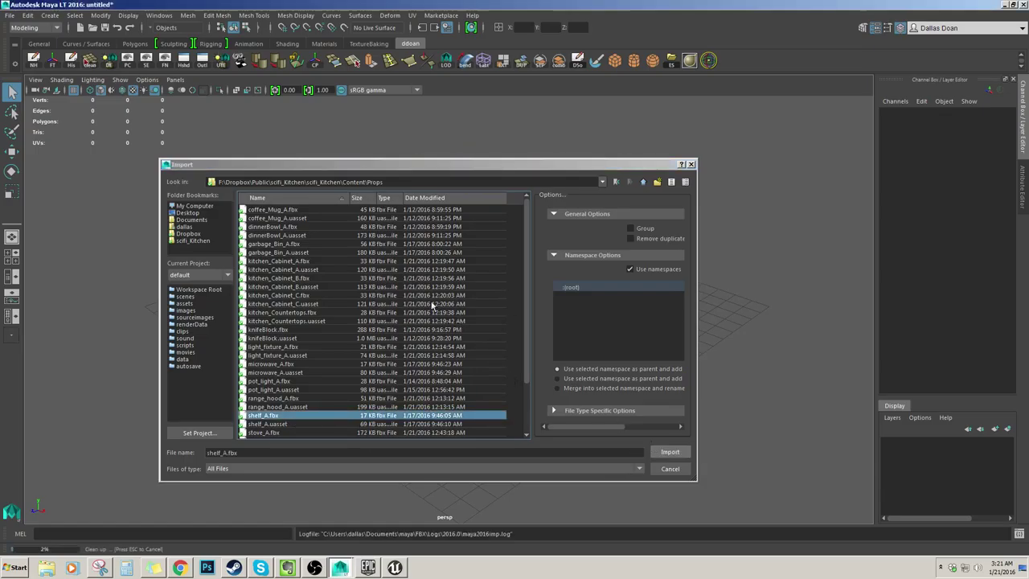
key(w)
key(f)
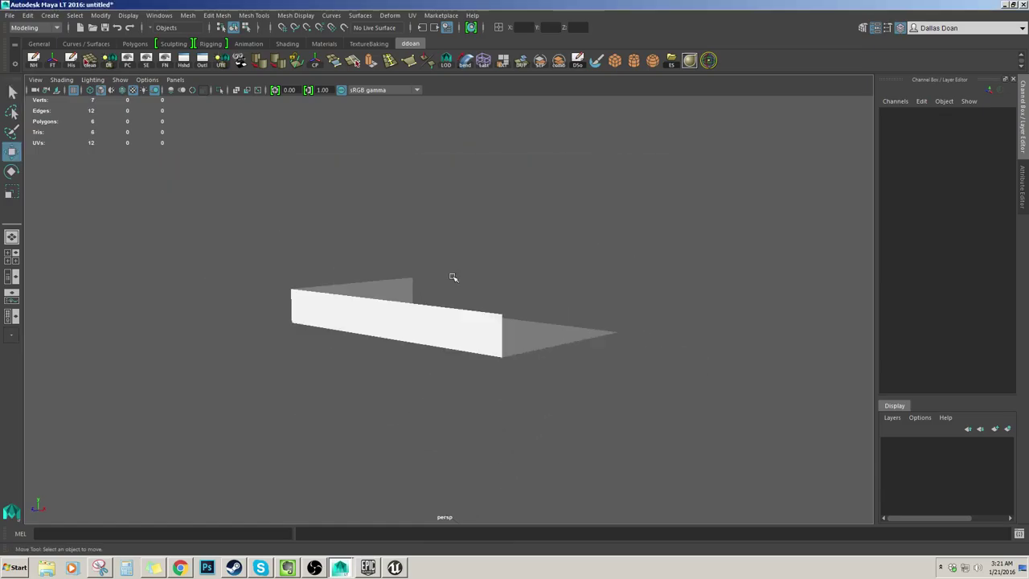
Move the imported shelf to the world origin by setting its absolute X, Y and Z position to 0.
click(450, 346)
key(f)
scroll(504, 340, down, 5)
alt+drag(448, 346, 528, 318)
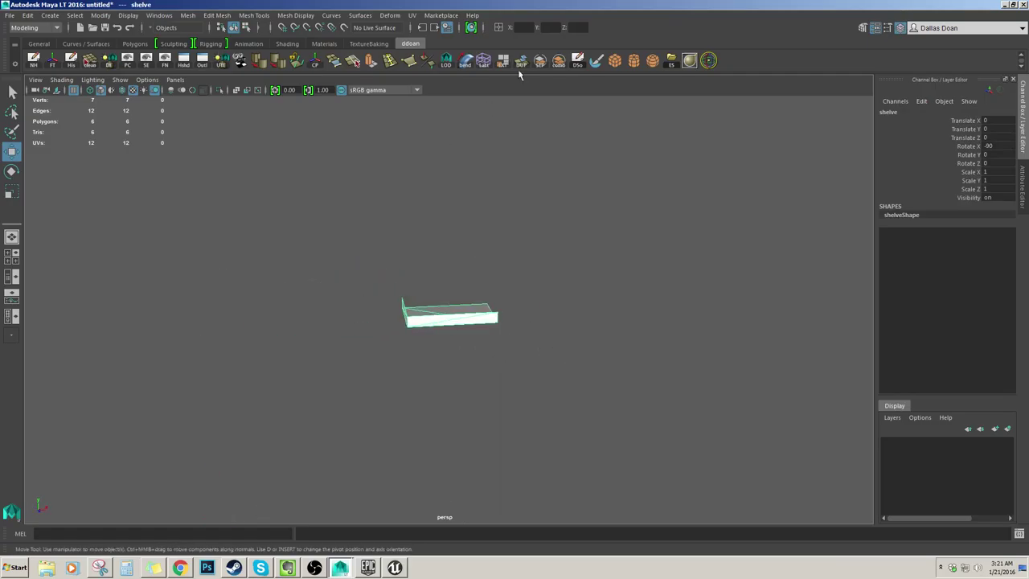
scroll(478, 211, down, 3)
click(274, 67)
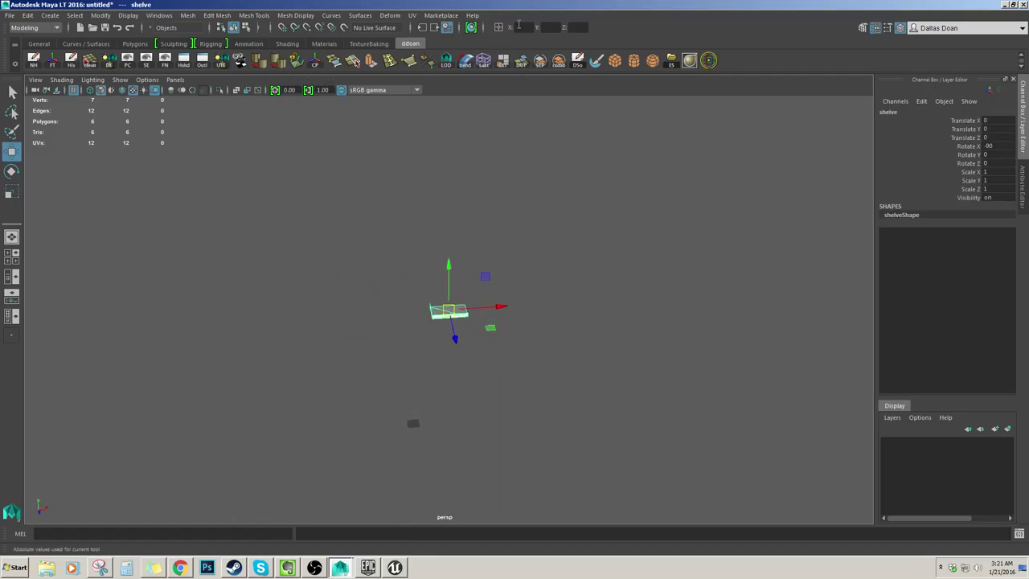
key(Tab)
text(0)
key(Tab)
text(0)
key(Return)
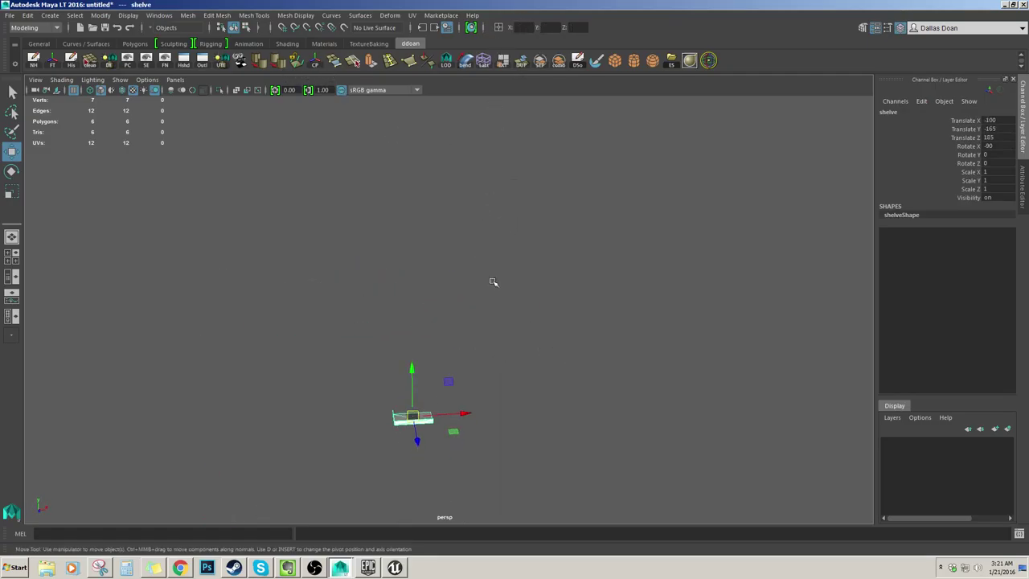
Create a polygon cube at the origin, inside the imported shelf.
key(f)
alt+drag(466, 402, 498, 340)
click(470, 206)
scroll(470, 207, down, 5)
alt+drag(470, 207, 372, 314)
click(414, 361)
click(373, 250)
click(368, 311)
click(632, 61)
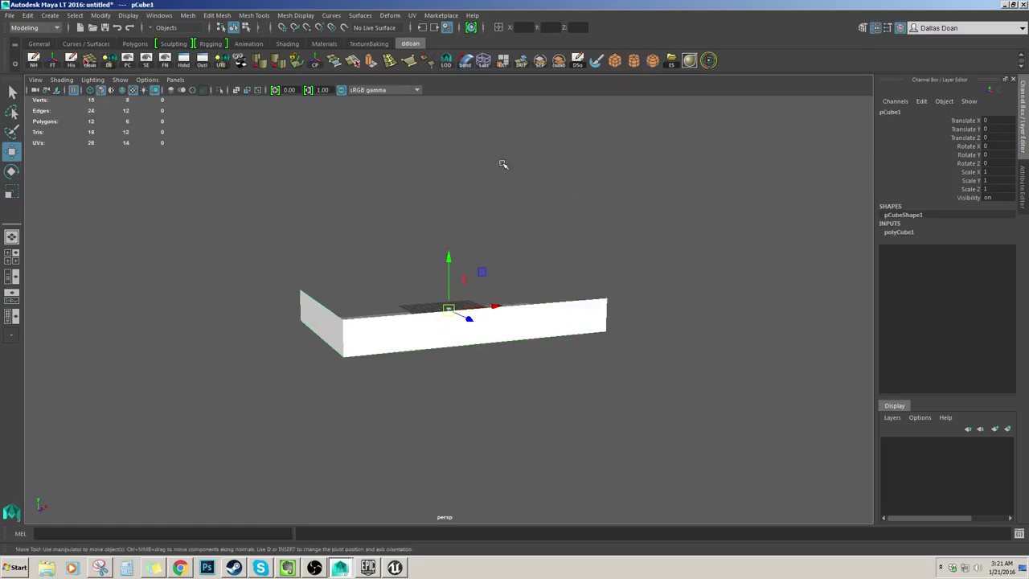
Open the Outliner and rename the imported shelf object as shelve_BlockIn.
click(203, 61)
click(116, 297)
click(114, 307)
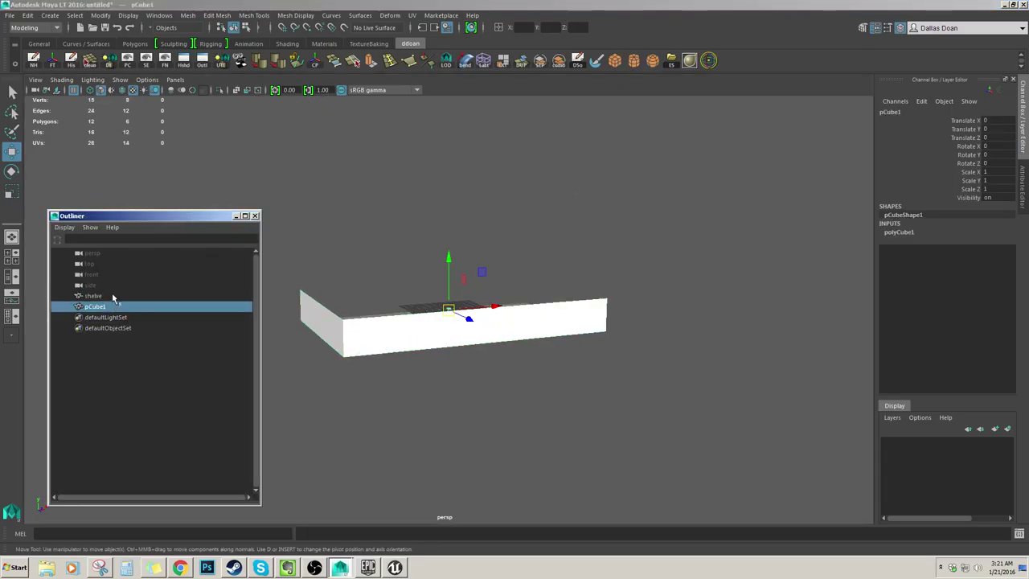
click(112, 296)
click(111, 308)
alt+drag(458, 320, 484, 345)
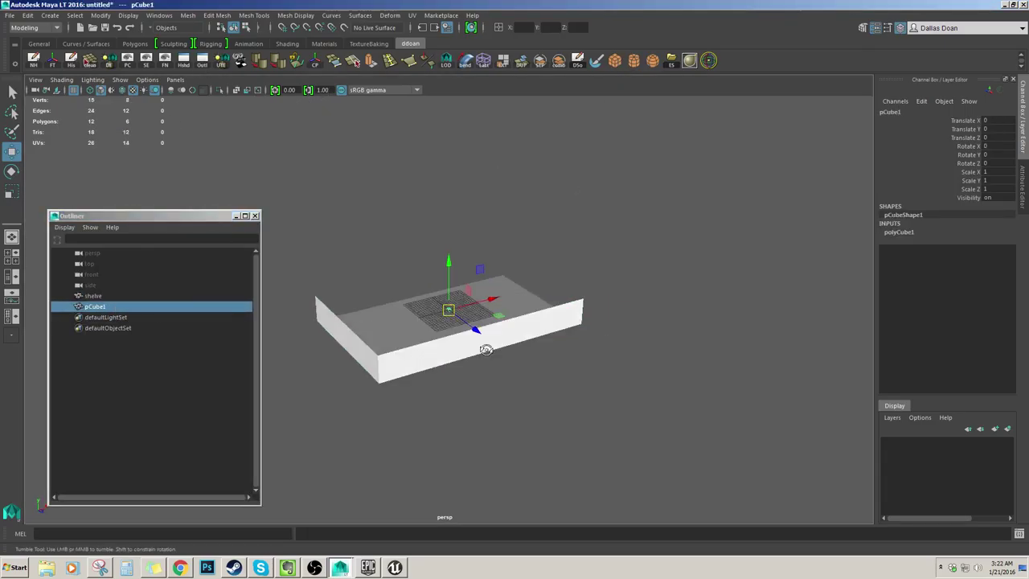
double_click(119, 298)
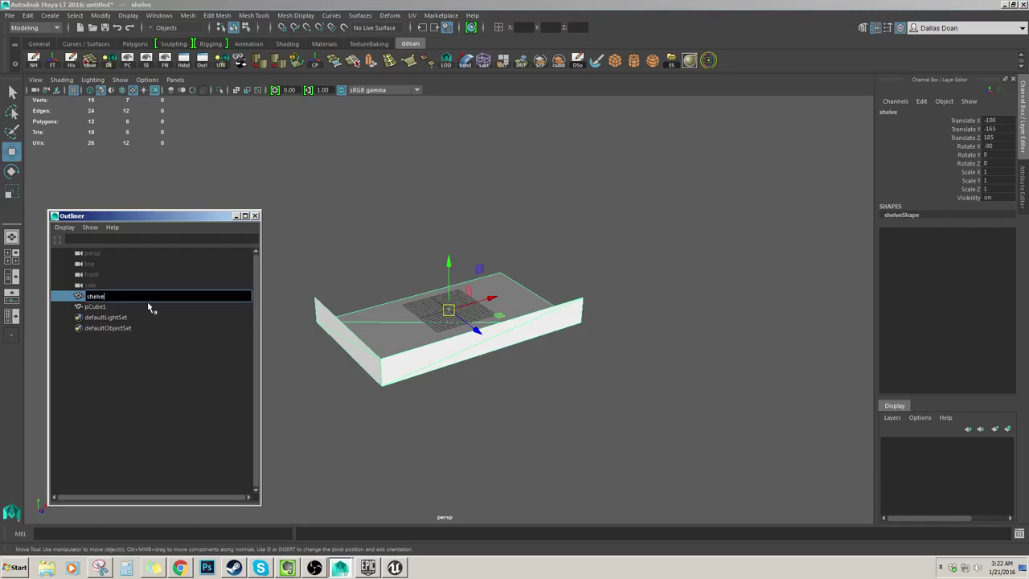
text(_BlockIn)
key(Return)
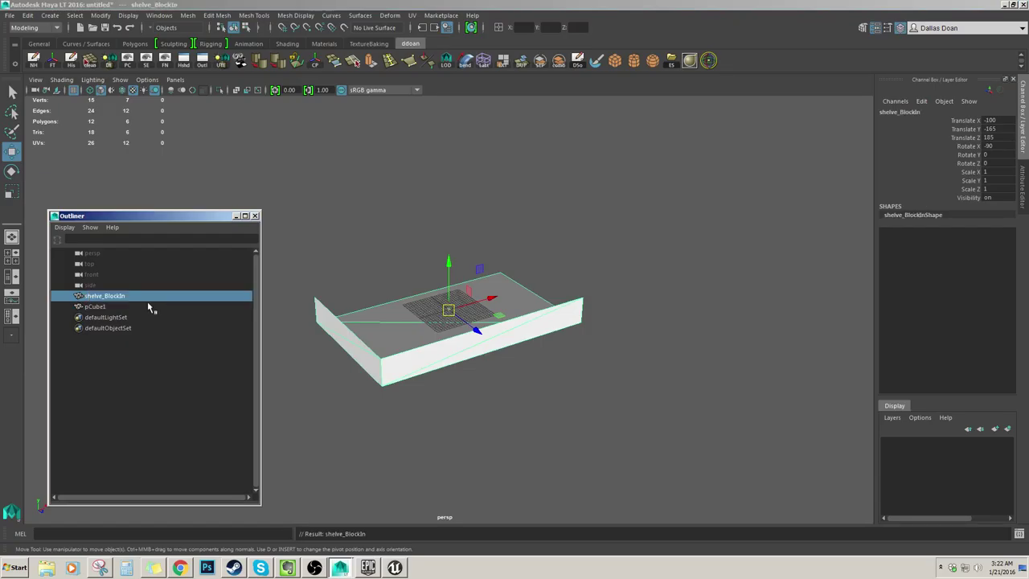
Select pCube1 and scale it uniformly to about 22.5 inside the block-in shelf.
click(140, 307)
click(142, 317)
key(a)
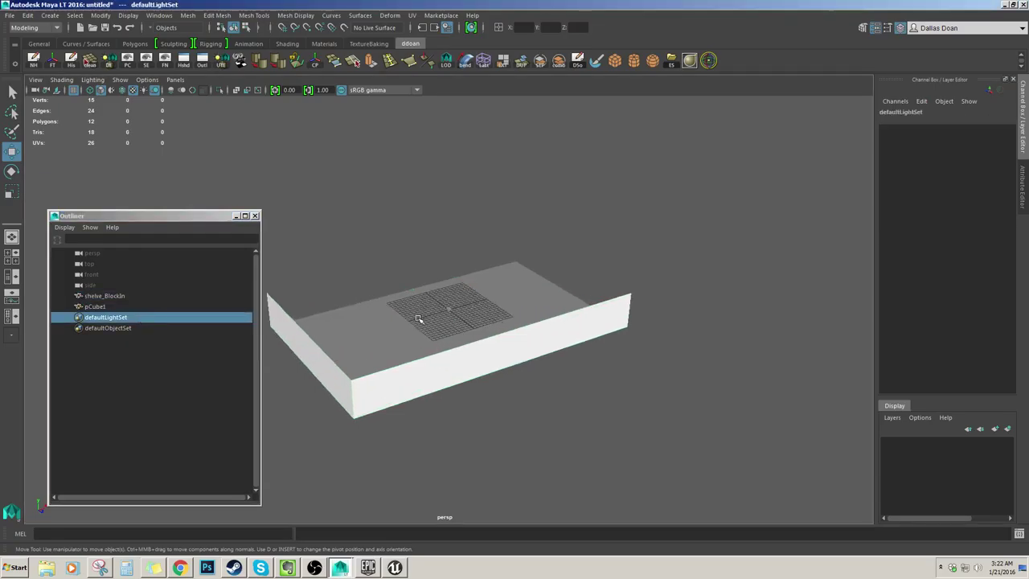
click(147, 306)
key(r)
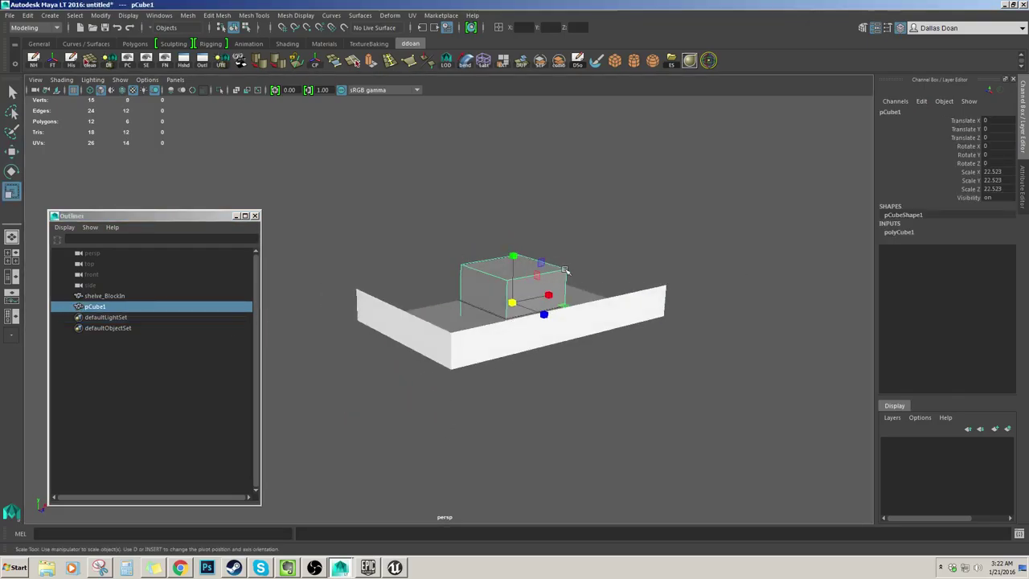
Vertex-snap the cube's negative-X end face out to the matching end of the block-in shelf.
key(w)
key(F11)
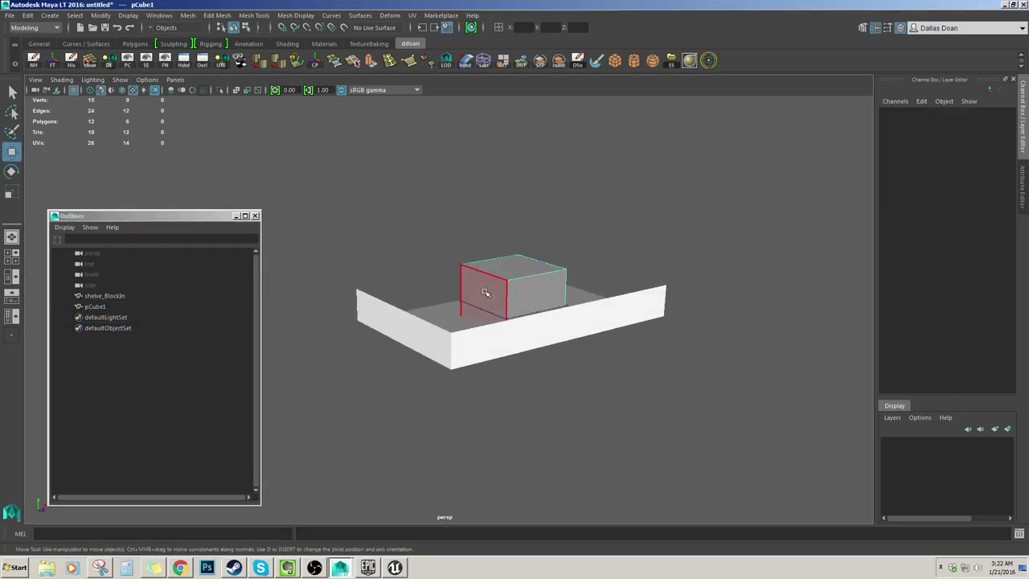
click(485, 292)
alt+drag(485, 293, 470, 296)
click(517, 301)
key(v)
middle_drag(451, 346, 443, 350)
alt+drag(446, 354, 438, 355)
Snap the cube's front face and remaining side faces to the corresponding corners of the block-in shelf.
click(503, 313)
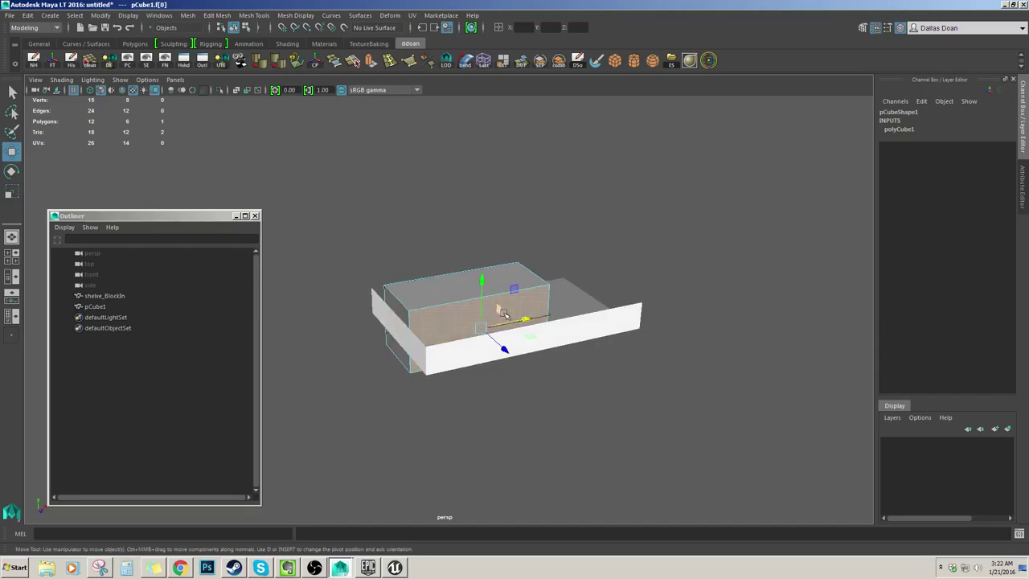
alt+drag(555, 296, 584, 396)
click(510, 309)
key(v)
mouse_move(497, 341)
alt+mouse_down()
mouse_move(561, 339)
mouse_move(508, 347)
alt+mouse_up()
click(509, 338)
key(v)
alt+drag(508, 348, 602, 341)
click(450, 302)
alt+drag(457, 306, 548, 314)
key(v)
key(v)
Snap the cube's top and bottom faces to the block-in shelf's height and return to object mode.
click(537, 280)
drag(504, 222, 501, 321)
key(v)
click(476, 325)
key(v)
key(ctrl+z)
click(494, 298)
key(v)
drag(503, 285, 470, 323)
scroll(470, 323, down, 2)
alt+drag(470, 323, 443, 362)
scroll(459, 337, up, 4)
right_drag(443, 363, 445, 347)
scroll(467, 355, down, 2)
alt+drag(475, 362, 475, 358)
scroll(474, 359, up, 2)
click(145, 309)
click(146, 297)
click(146, 306)
click(146, 295)
click(148, 305)
click(149, 297)
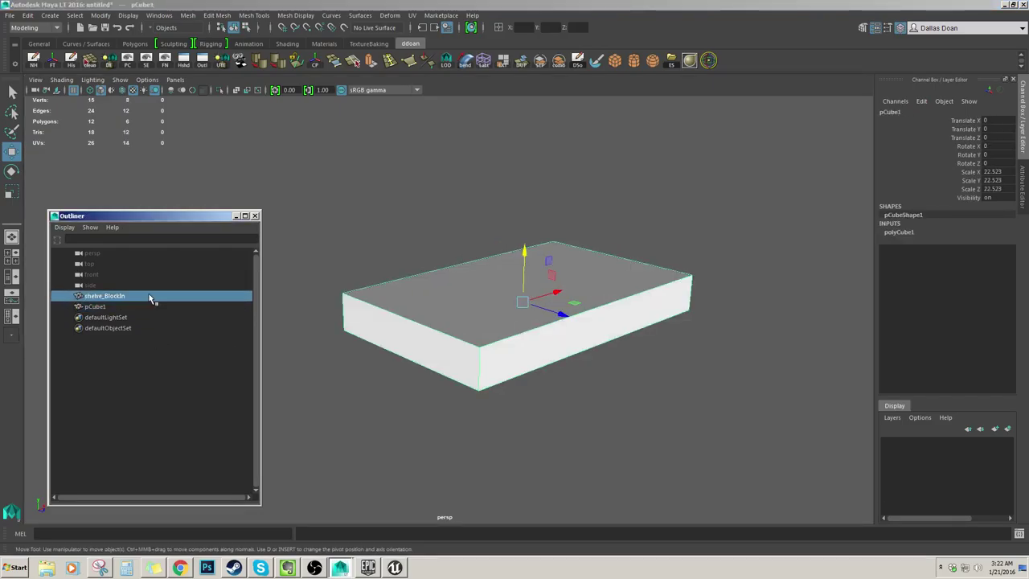
key(ctrl+g)
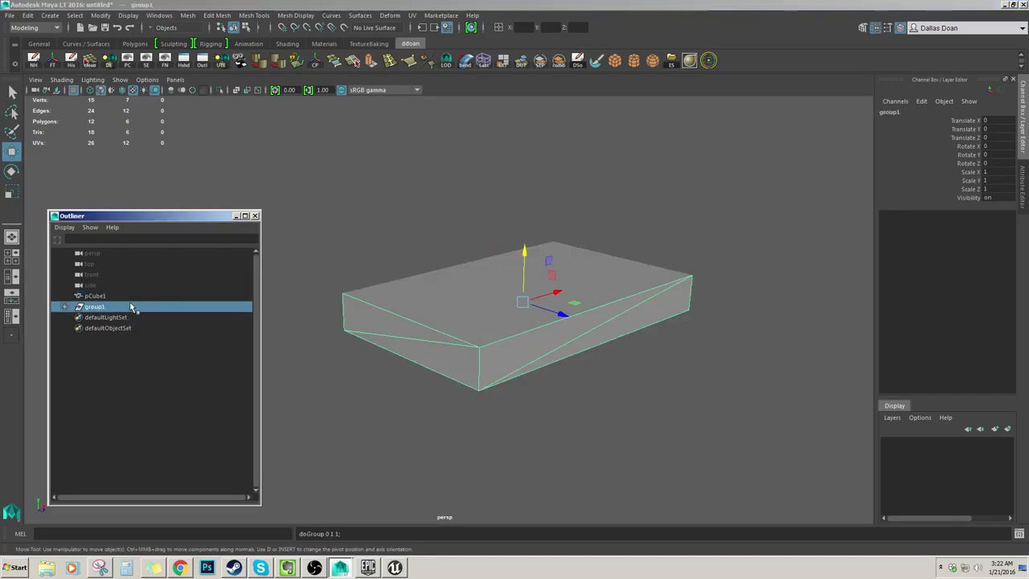
key(ctrl+z)
Hide the shelve_BlockIn mesh and select pCube1.
click(130, 306)
click(143, 297)
key(ctrl+h)
click(133, 307)
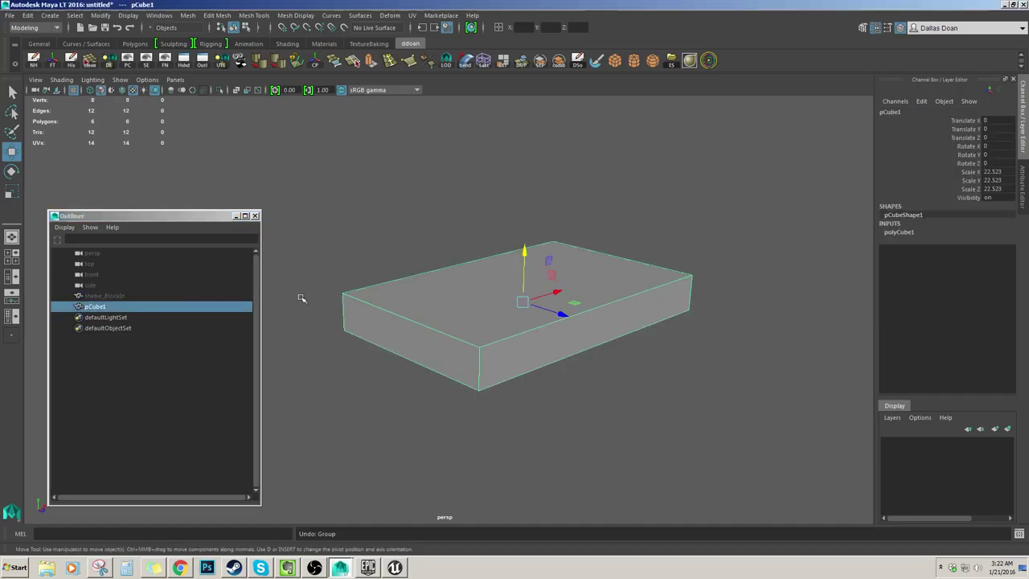
alt+drag(302, 298, 441, 309)
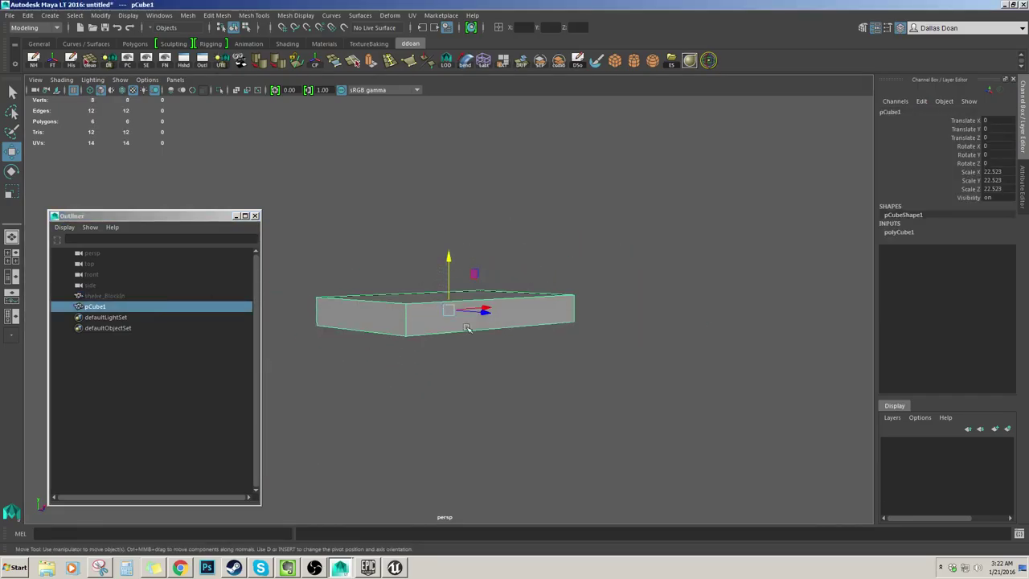
alt+drag(463, 244, 488, 250)
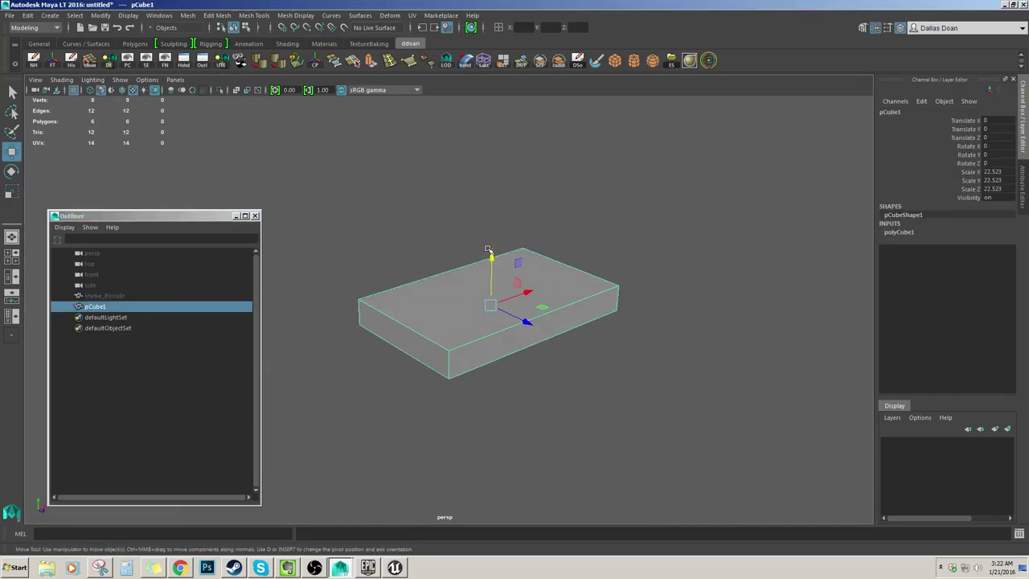
alt+middle_drag(471, 248, 449, 240)
alt+drag(448, 238, 470, 228)
alt+drag(456, 284, 458, 274)
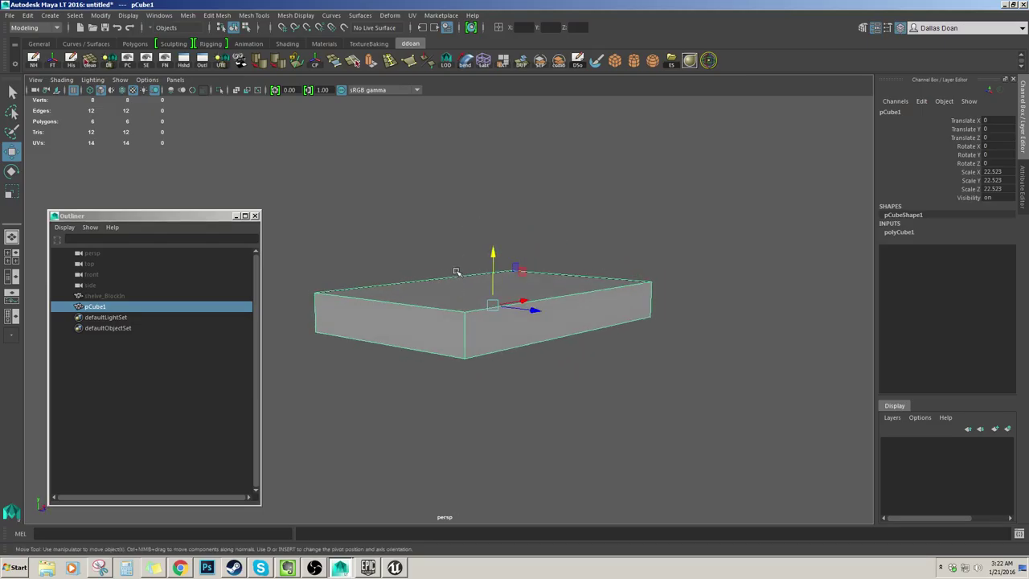
Bevel all edges of the resized cube with a fraction of 0.2 and 2 segments, ending in object mode.
right_drag(457, 274, 456, 249)
scroll(452, 269, down, 3)
alt+drag(451, 281, 444, 259)
drag(296, 233, 631, 357)
alt+drag(470, 282, 463, 304)
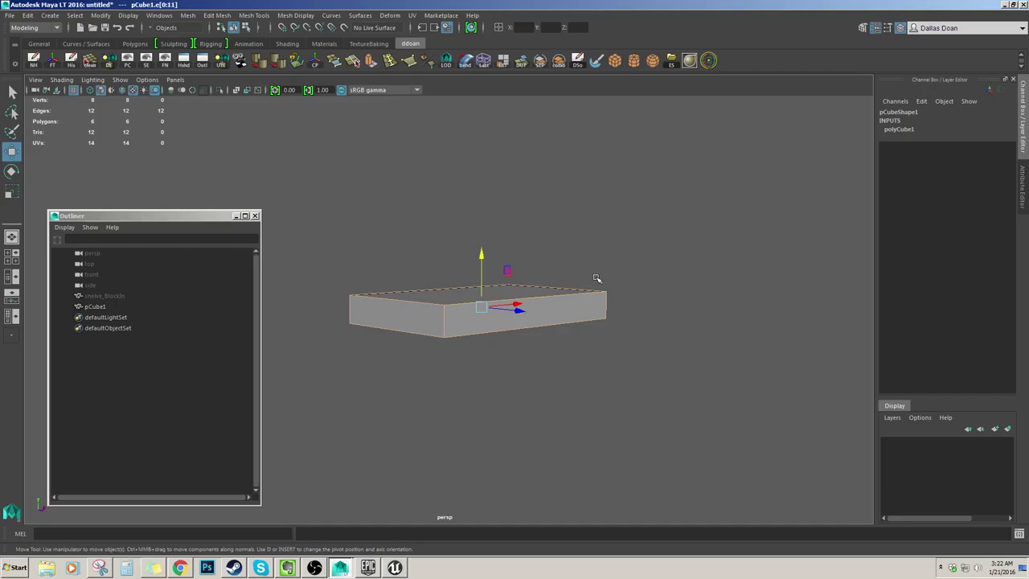
shift+right_drag(602, 284, 588, 267)
alt+drag(586, 269, 579, 301)
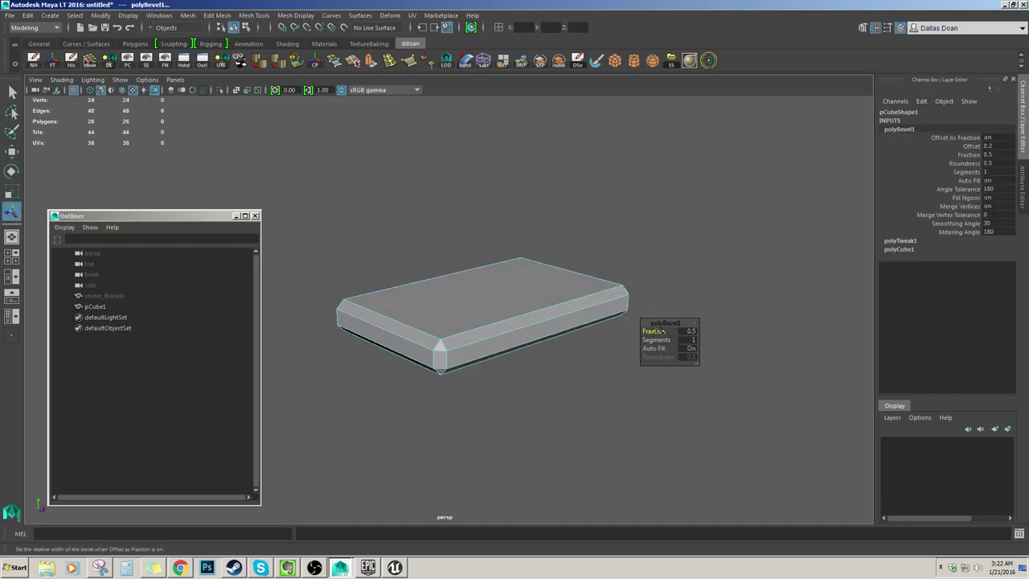
mouse_move(659, 330)
mouse_down()
mouse_move(636, 332)
mouse_move(660, 340)
mouse_up()
alt+drag(519, 328, 517, 307)
key(w)
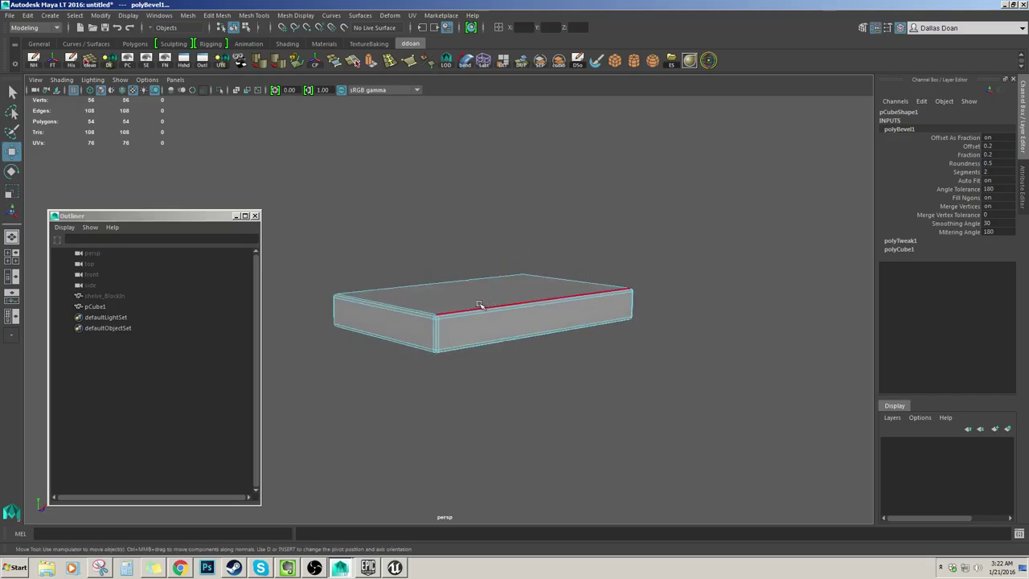
key(F8)
Delete the bevelled cube's construction history and deselect it.
alt+drag(466, 338, 463, 319)
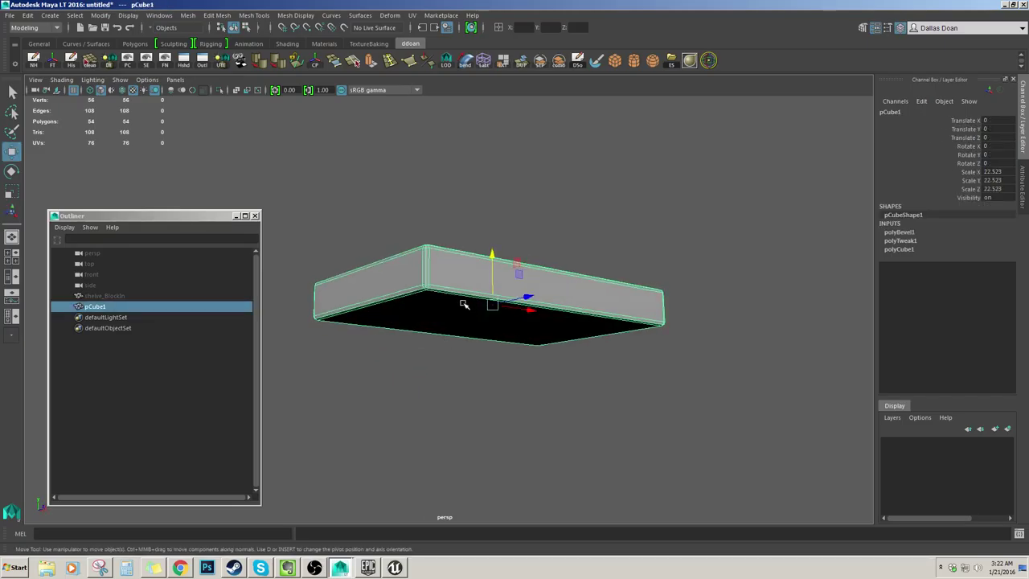
key(alt+shift+d)
click(493, 236)
scroll(481, 277, up, 2)
alt+drag(481, 277, 471, 298)
scroll(471, 299, down, 3)
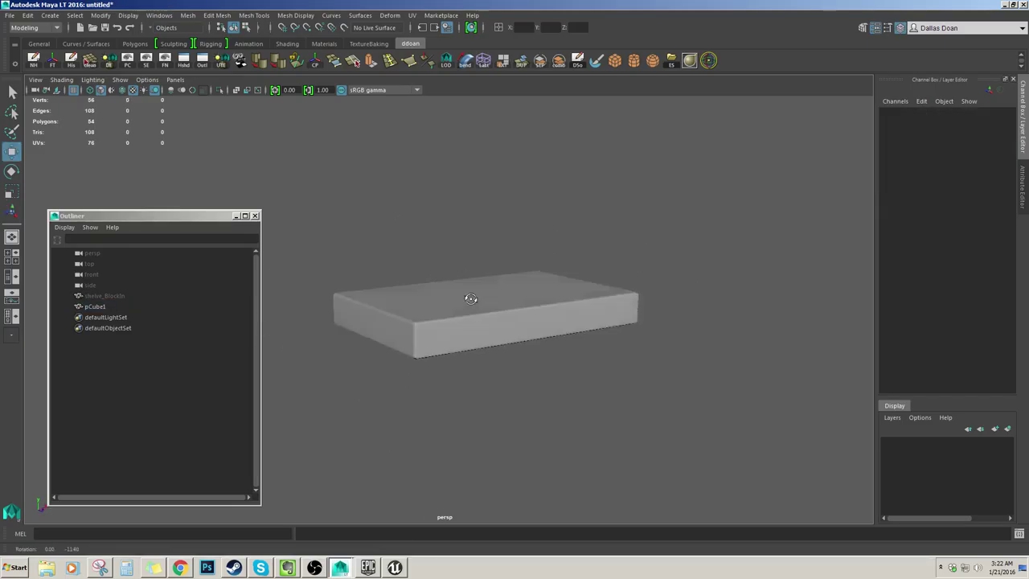
Examine the bevelled shelf mesh's edges and shading from several angles, both selected and deselected.
click(461, 338)
alt+drag(461, 337, 496, 399)
scroll(469, 359, up, 2)
click(587, 410)
click(549, 379)
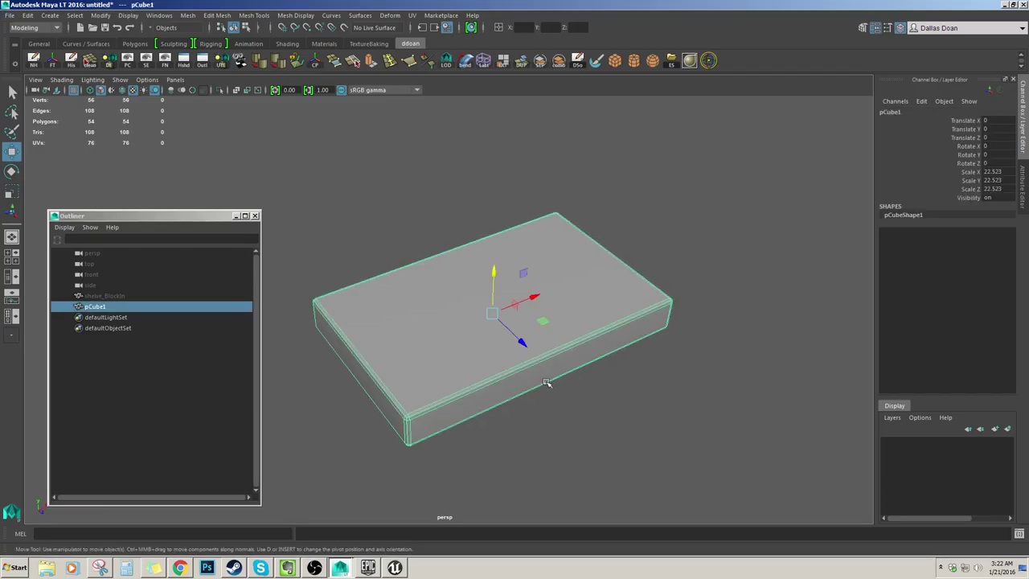
click(613, 378)
scroll(615, 369, down, 4)
alt+drag(617, 359, 569, 318)
scroll(616, 320, up, 2)
click(550, 323)
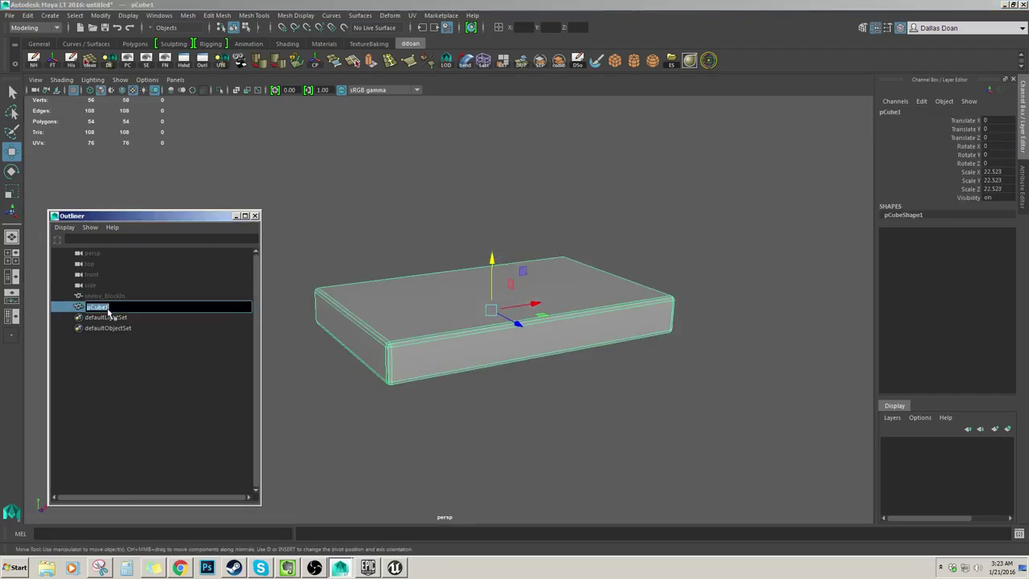
click(121, 319)
click(91, 307)
double_click(106, 297)
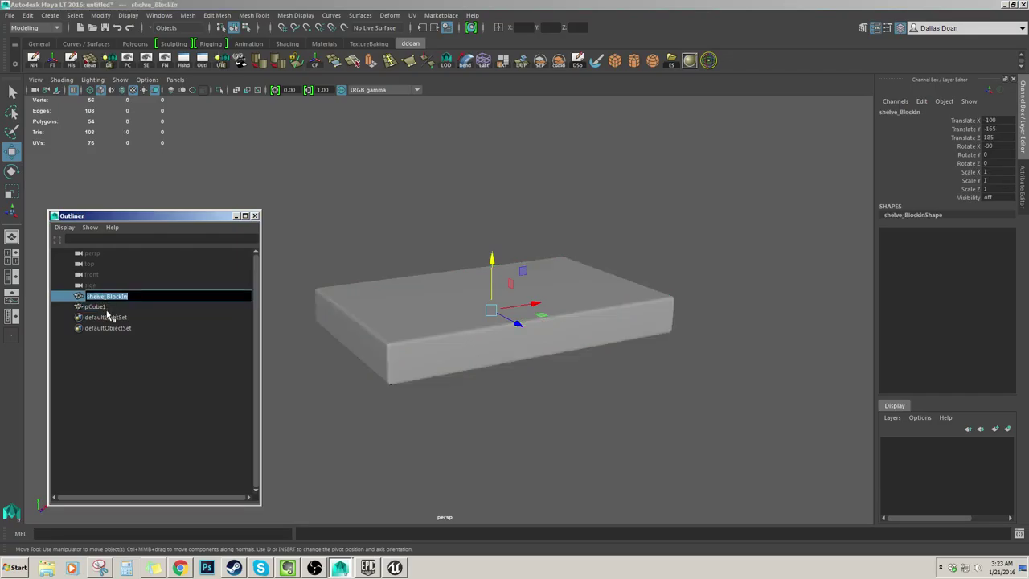
click(124, 307)
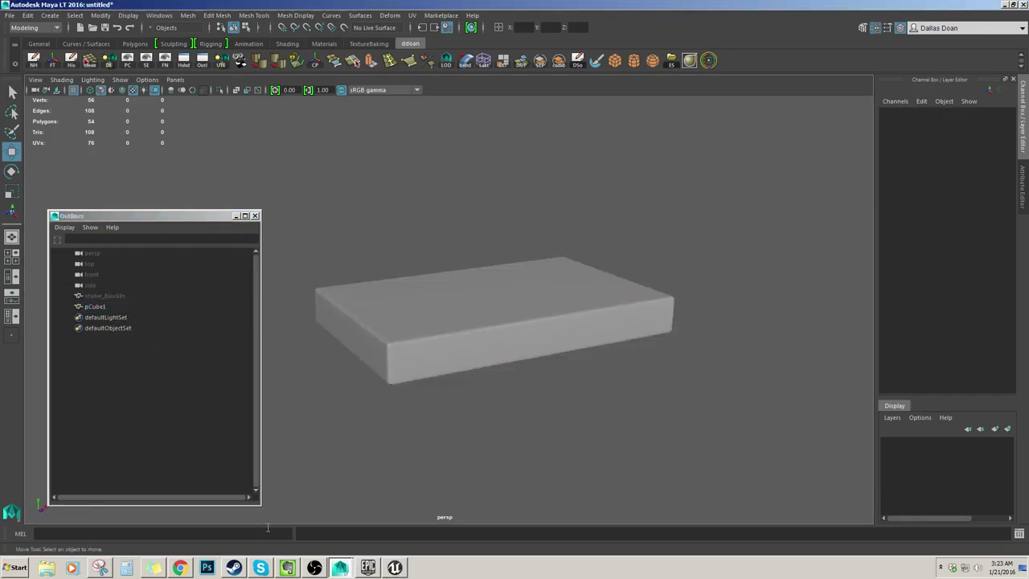
click(117, 307)
Browse to the scifi_Kitchen project's Content/Props folder in Windows Explorer and look up the shelf's FBX file name.
click(50, 568)
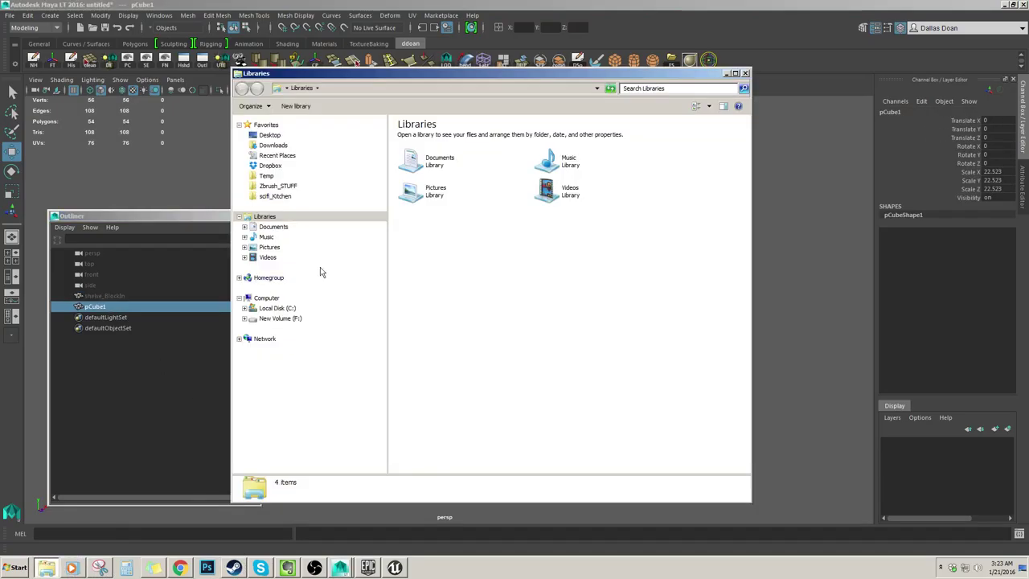
click(290, 196)
double_click(441, 156)
click(431, 184)
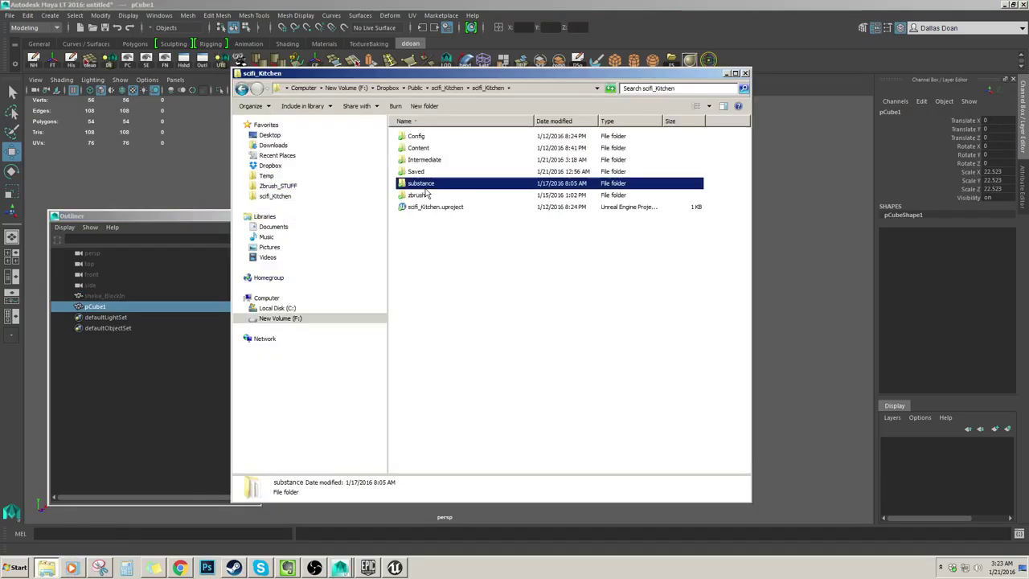
double_click(431, 150)
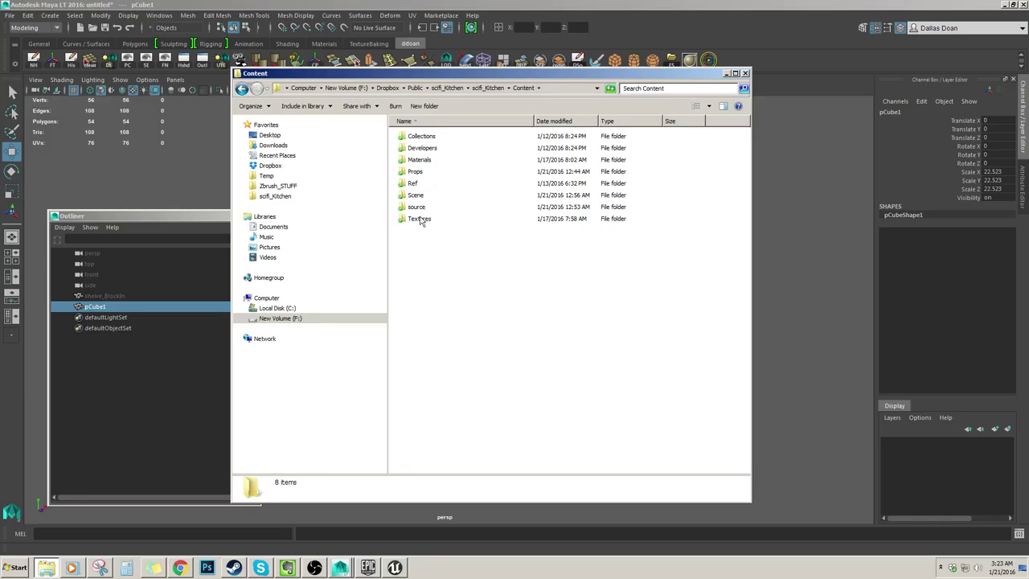
click(423, 207)
double_click(422, 172)
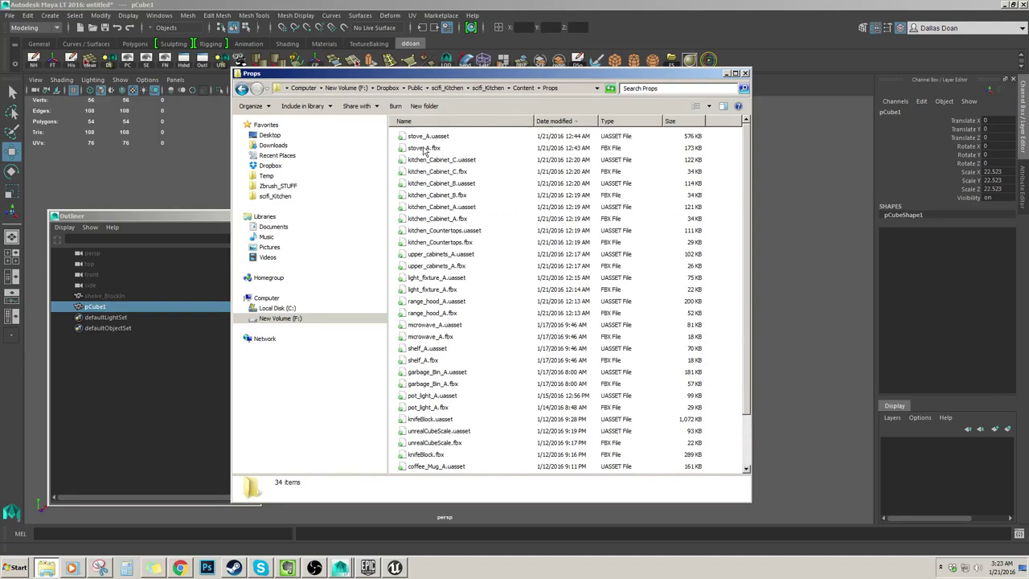
scroll(458, 221, down, 1)
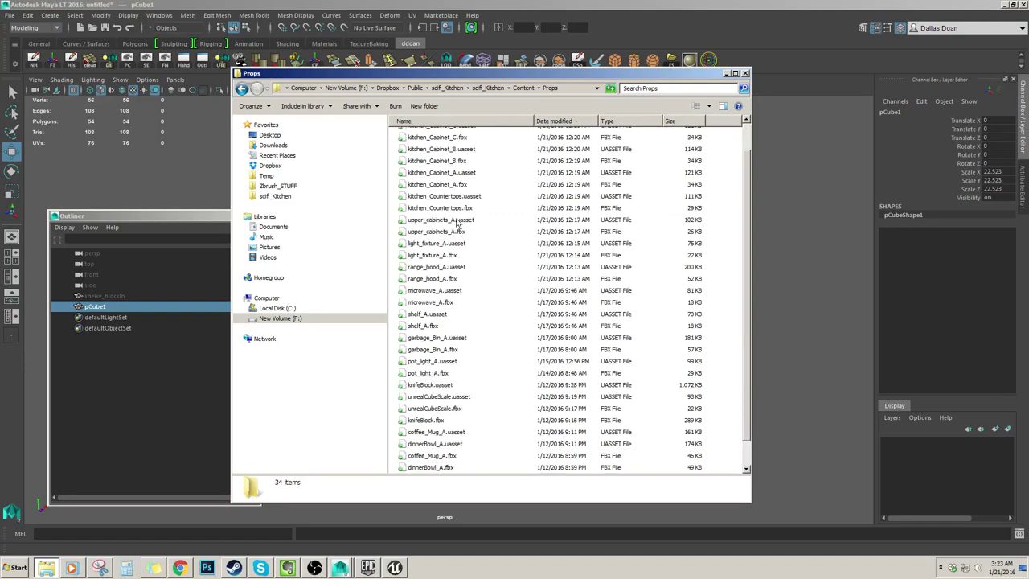
click(428, 326)
click(439, 326)
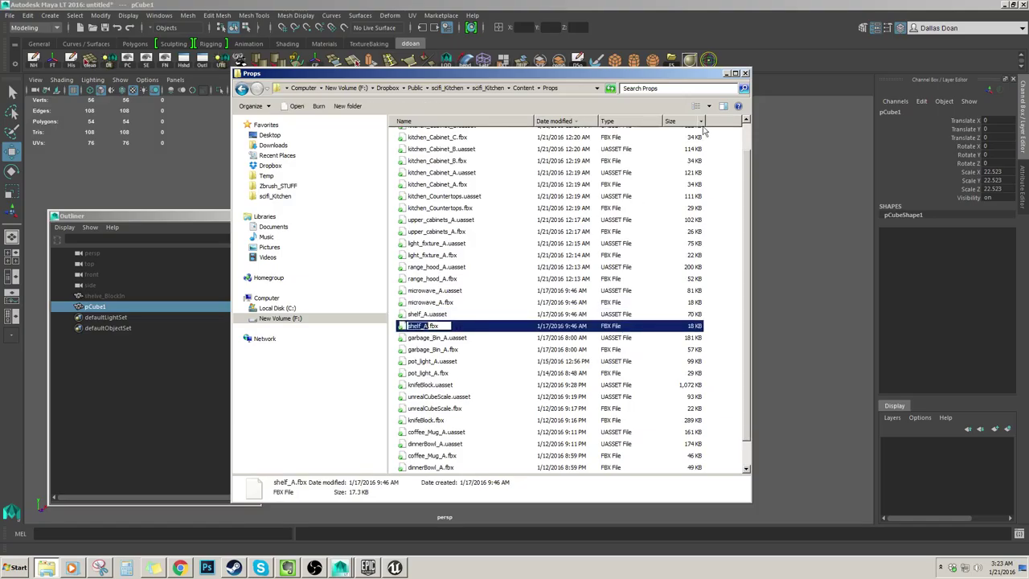
click(726, 74)
Rename pCube1 as shelf_A.
click(152, 308)
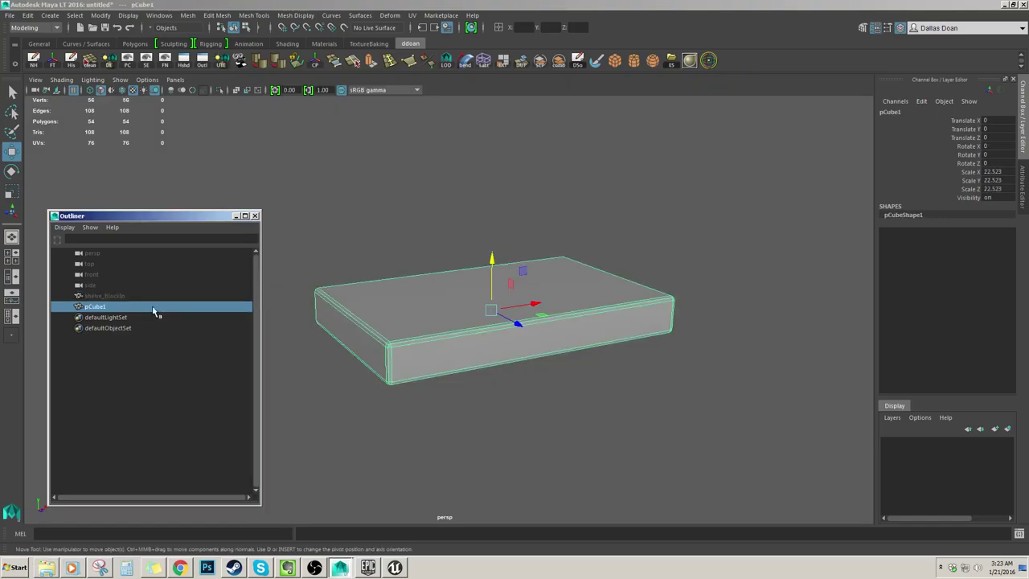
double_click(150, 308)
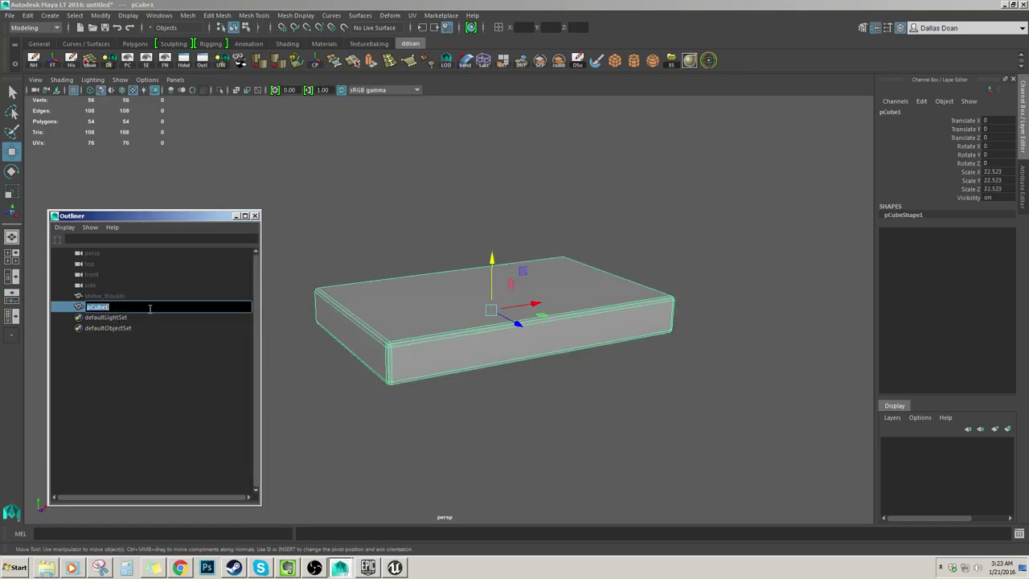
key(Return)
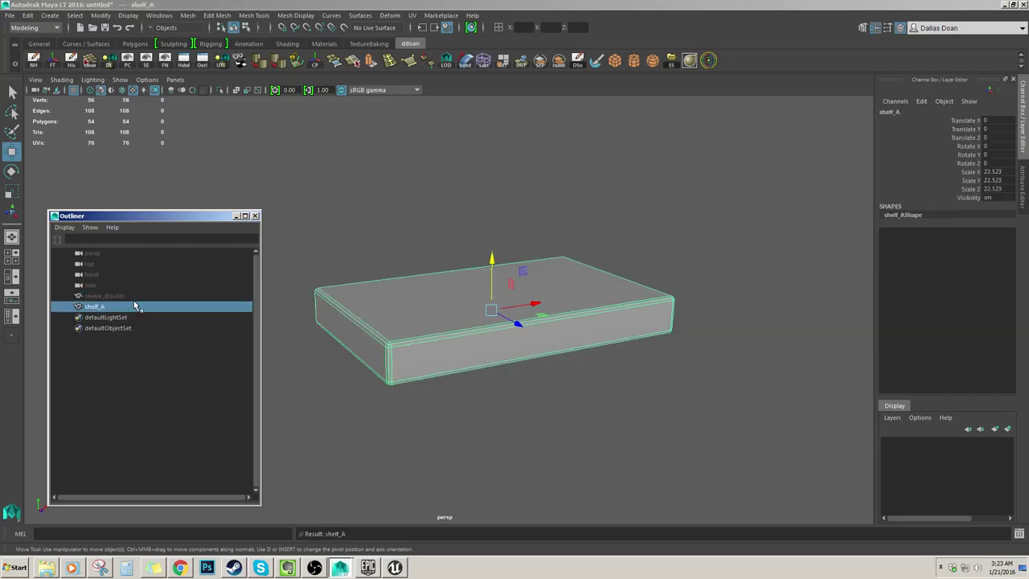
click(127, 296)
click(113, 308)
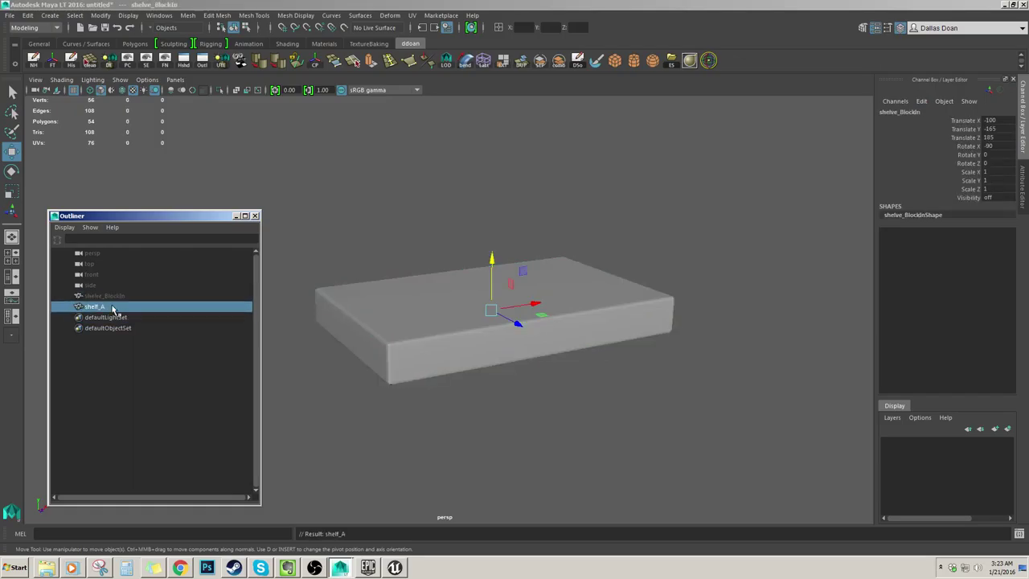
double_click(109, 307)
click(111, 319)
Export only the shelf_A mesh as FBX to the Content/Props folder, replacing the existing shelf_A.fbx.
click(115, 309)
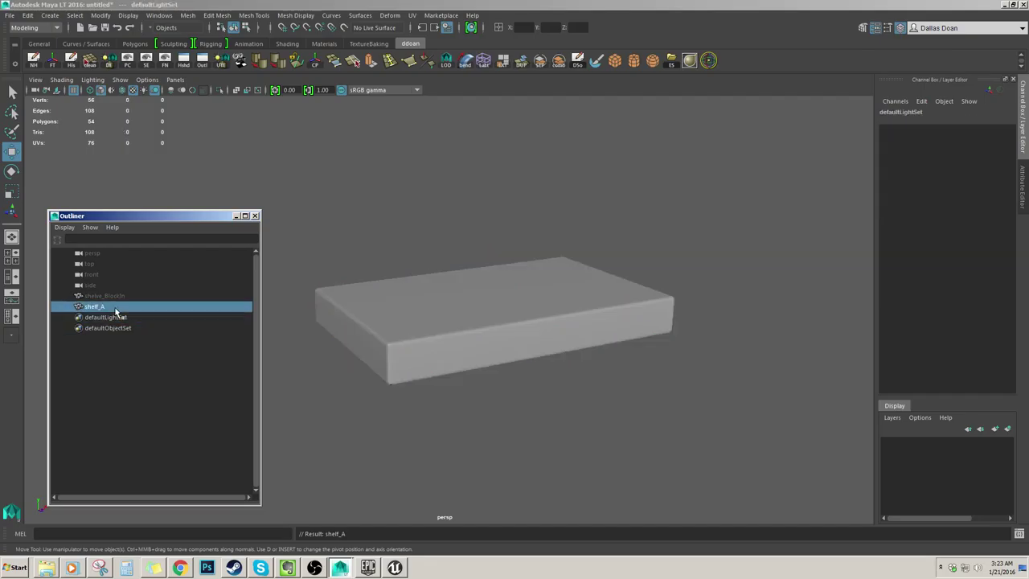
click(10, 15)
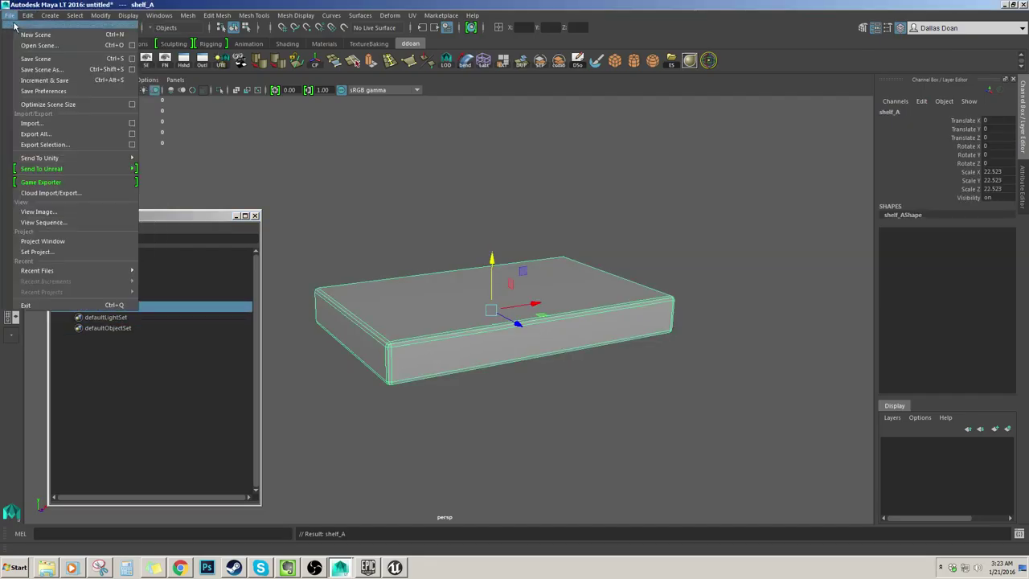
click(54, 146)
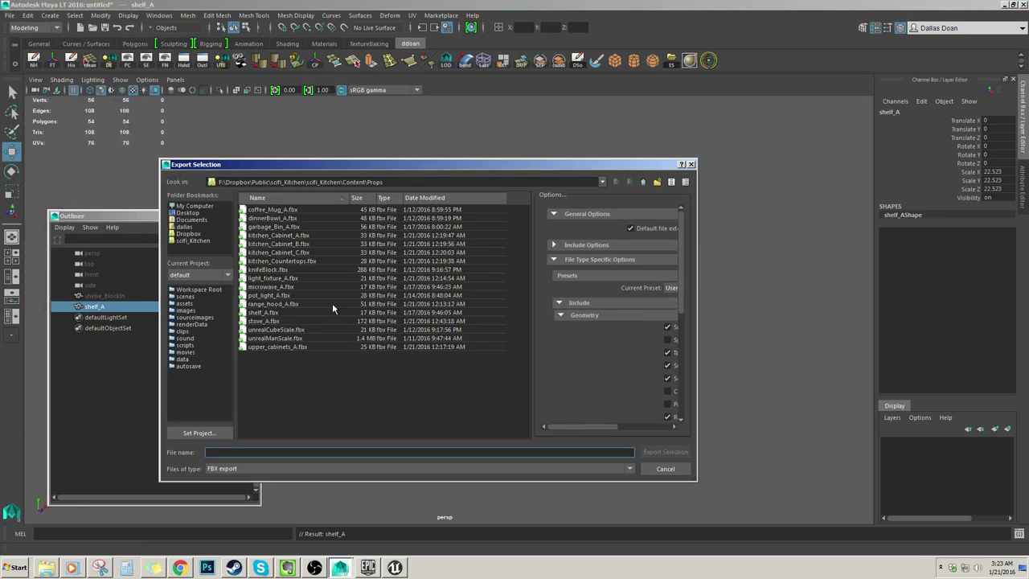
click(264, 312)
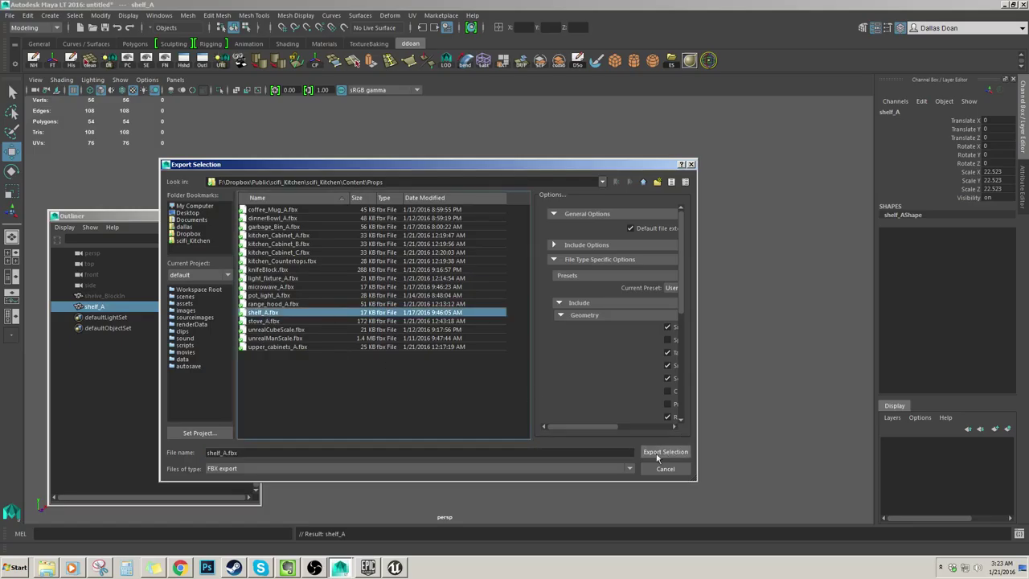
click(657, 451)
click(406, 337)
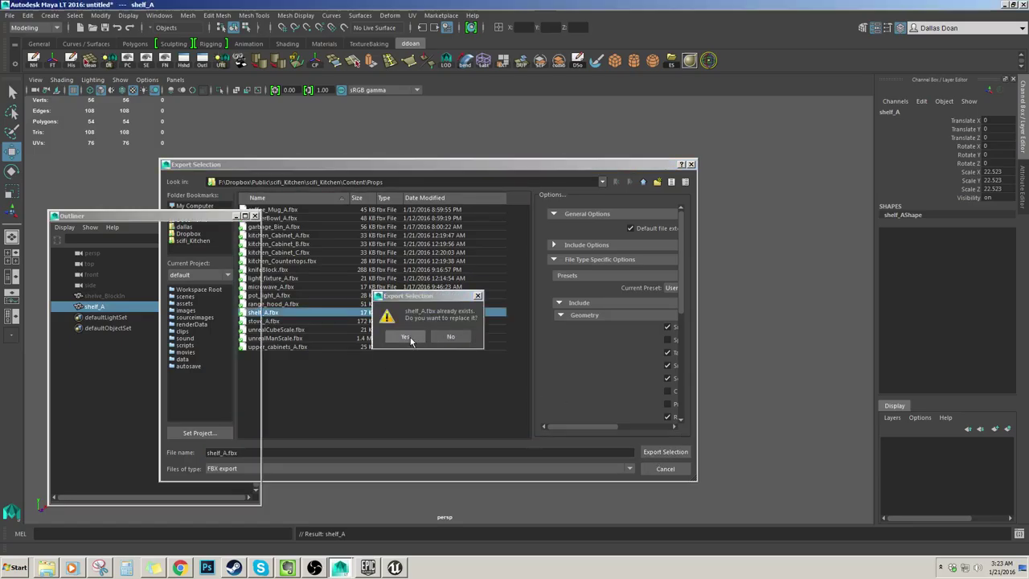
click(245, 216)
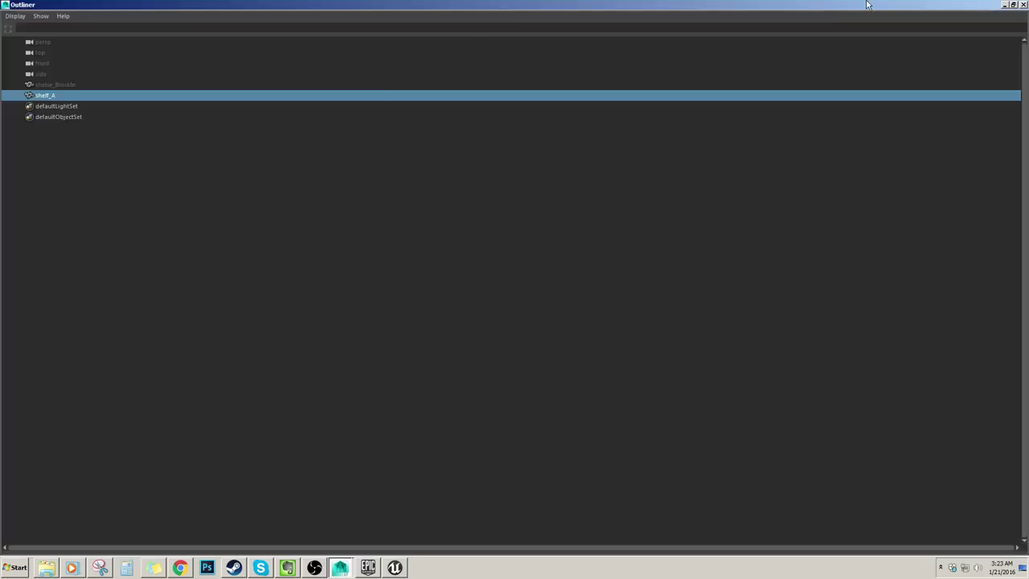
Put the Outliner away, select the shelf mesh and check the scene's materials in Hypershade.
double_click(867, 4)
click(235, 216)
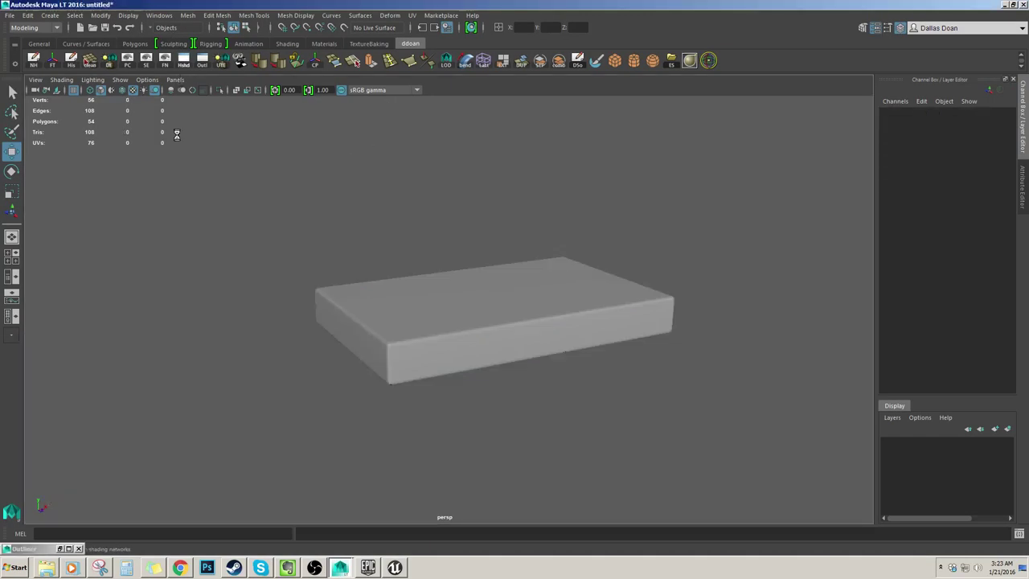
drag(0, 133, 738, 277)
click(458, 309)
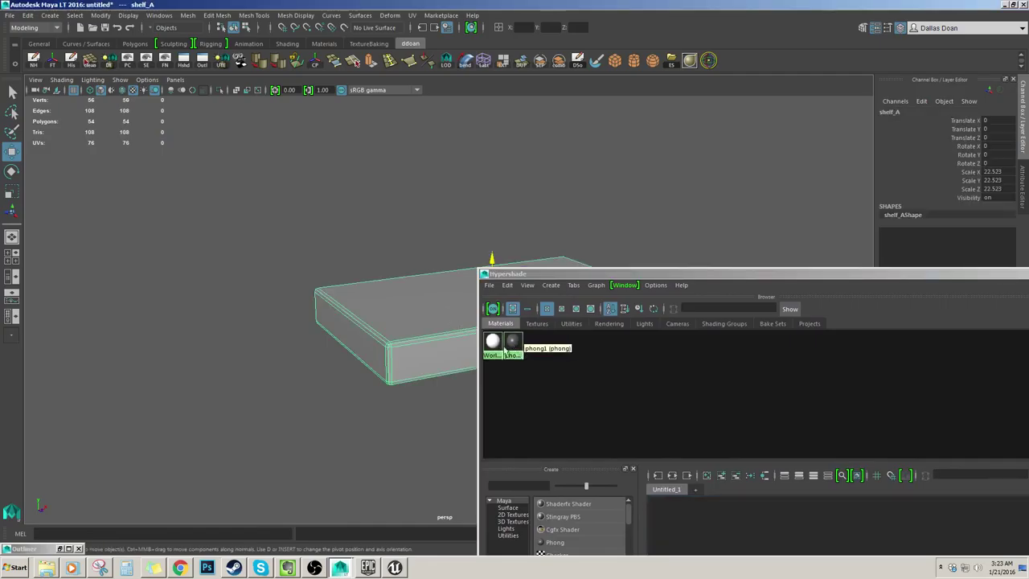
drag(641, 277, 406, 236)
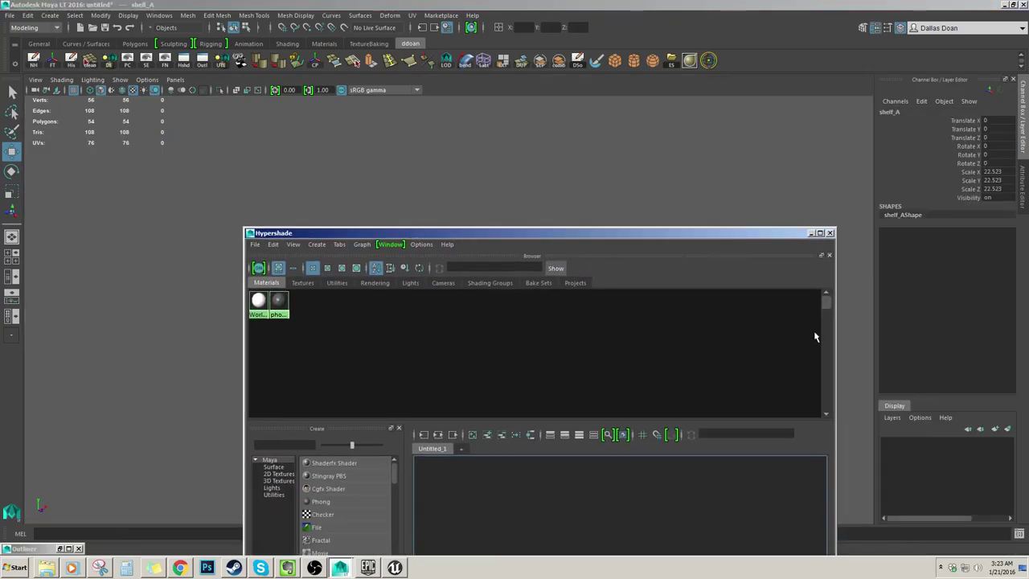
click(812, 234)
Freeze the transformations of shelf_A and copy its object name.
drag(345, 150, 439, 331)
click(52, 60)
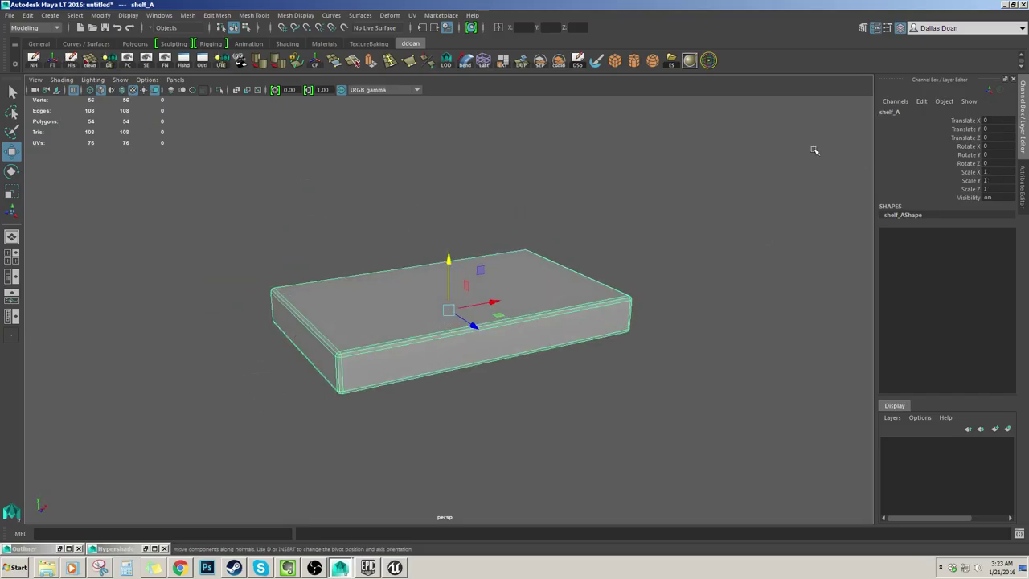
click(896, 111)
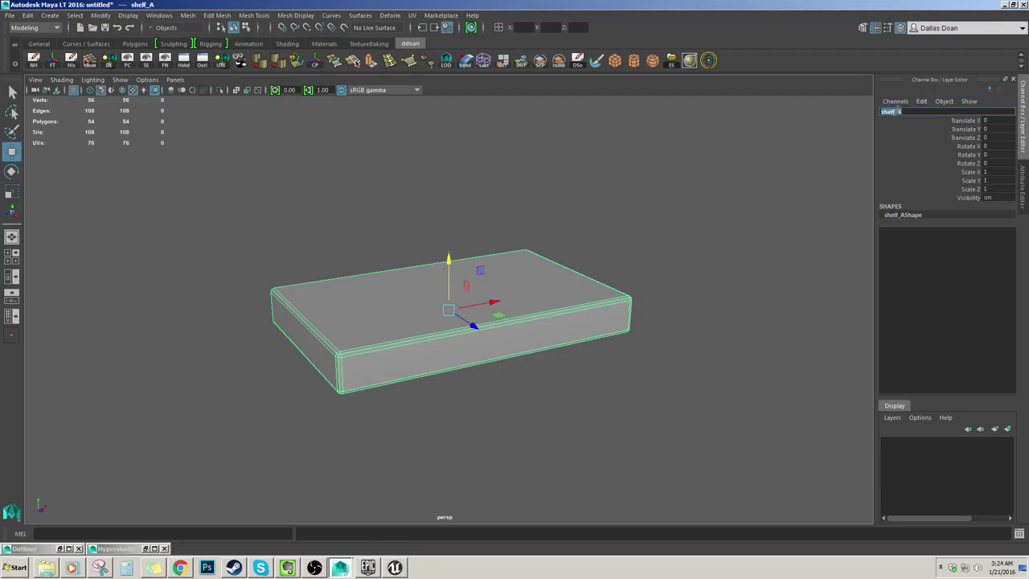
click(505, 196)
drag(505, 197, 575, 416)
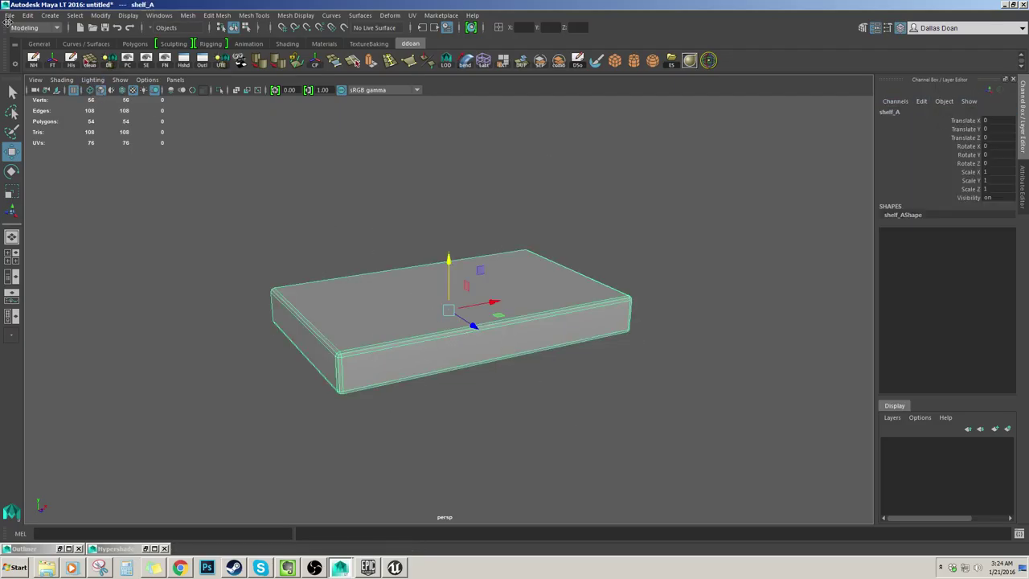
Save the scene as shelf_A in the scifi_Kitchen project's Content/source folder and deselect the mesh.
click(9, 15)
click(36, 66)
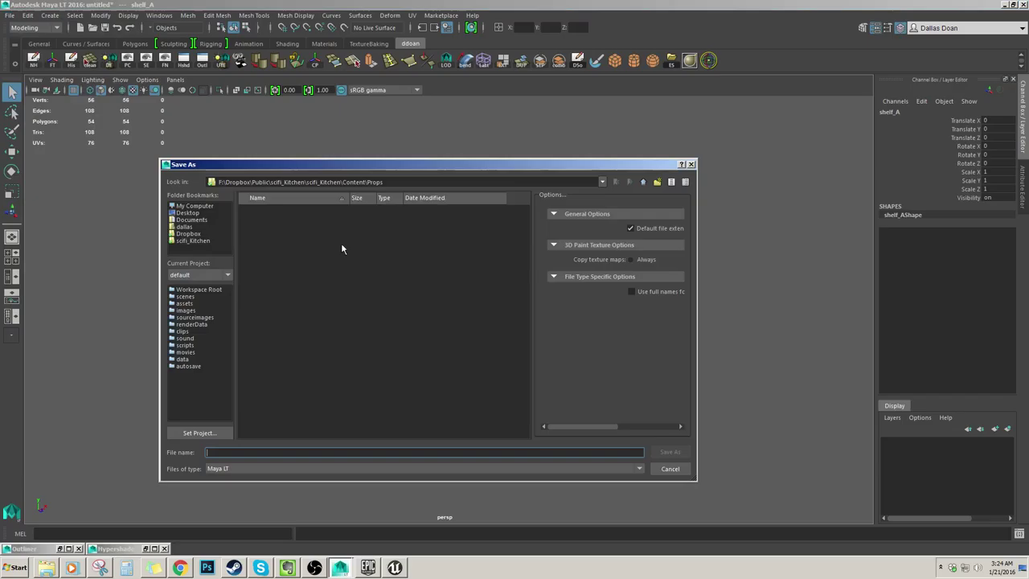
click(189, 241)
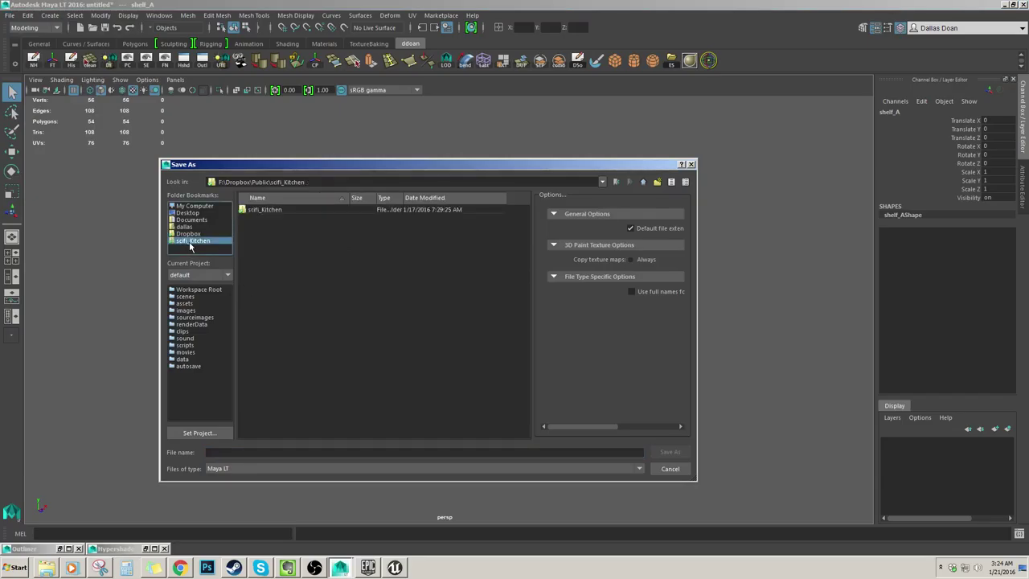
double_click(263, 211)
double_click(263, 218)
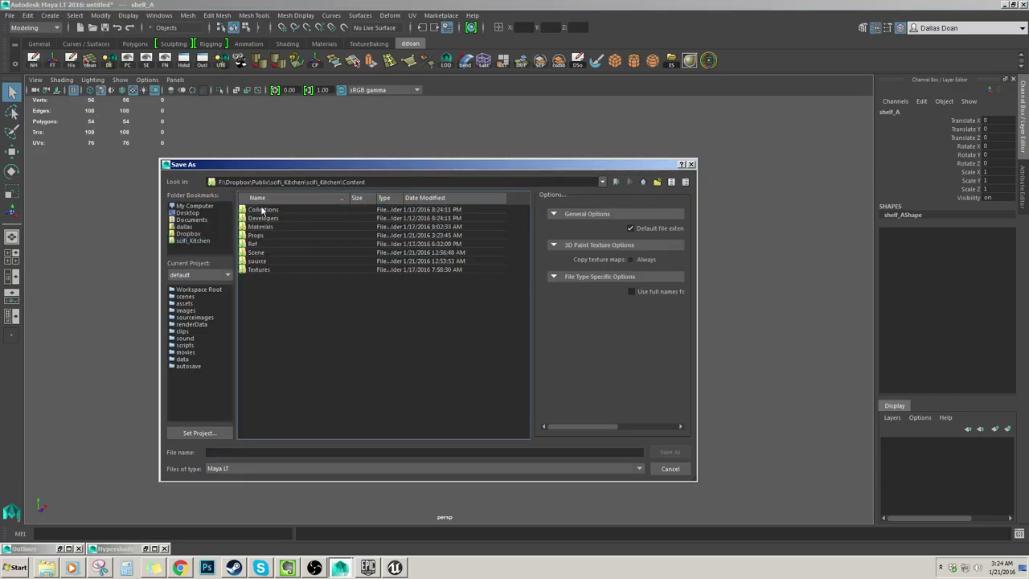
double_click(256, 236)
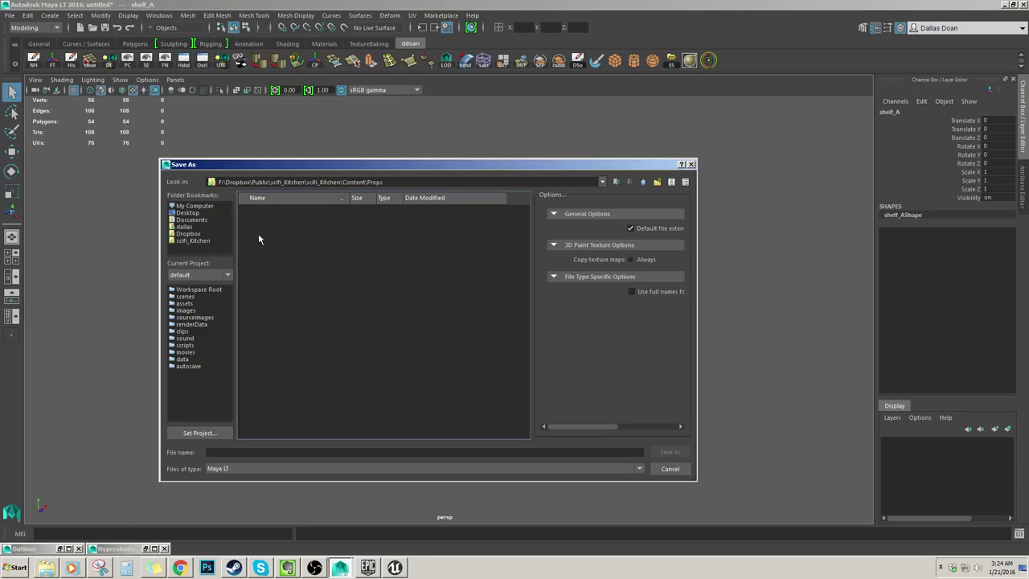
click(643, 183)
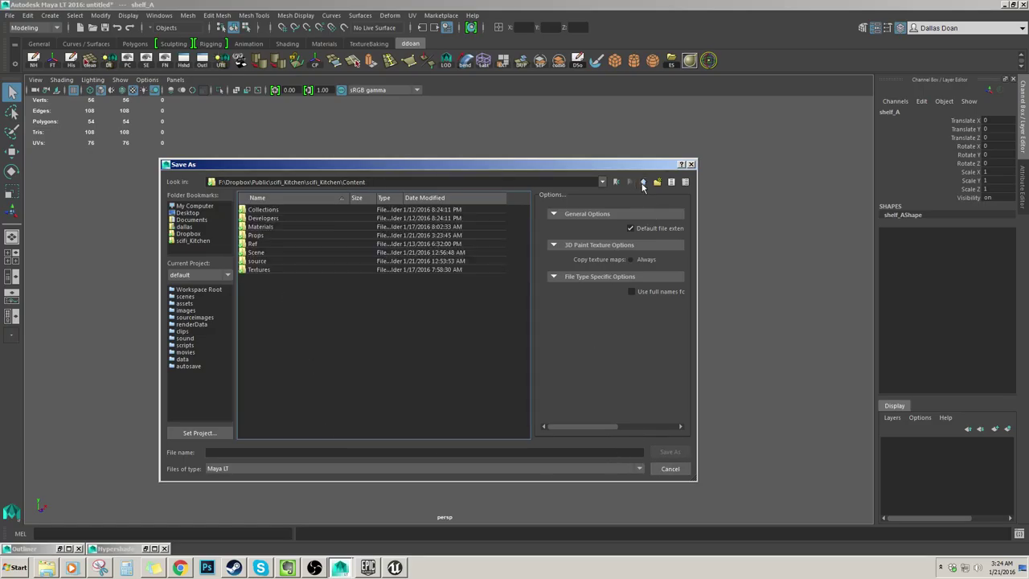
double_click(256, 260)
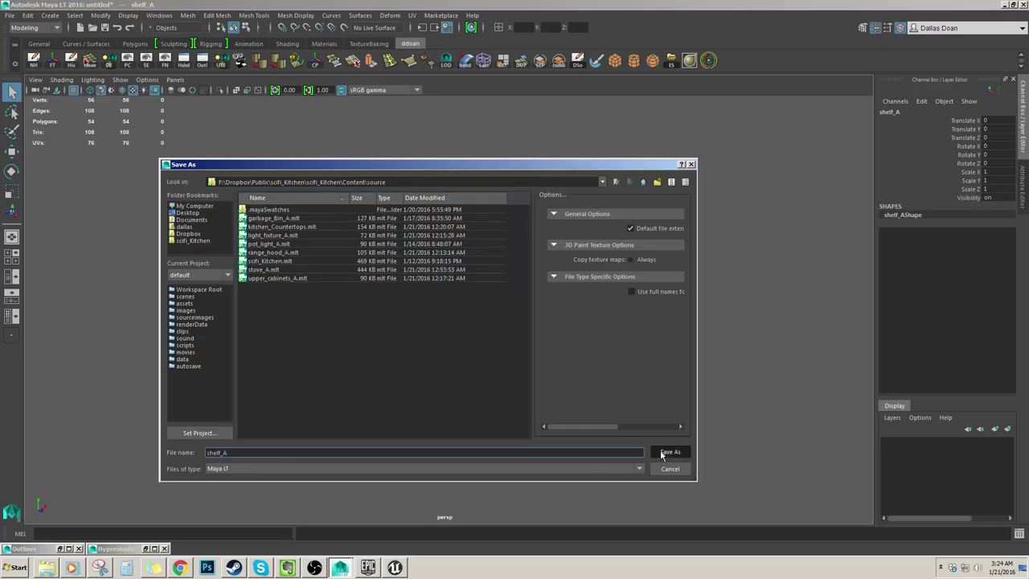
click(669, 452)
click(463, 383)
click(435, 338)
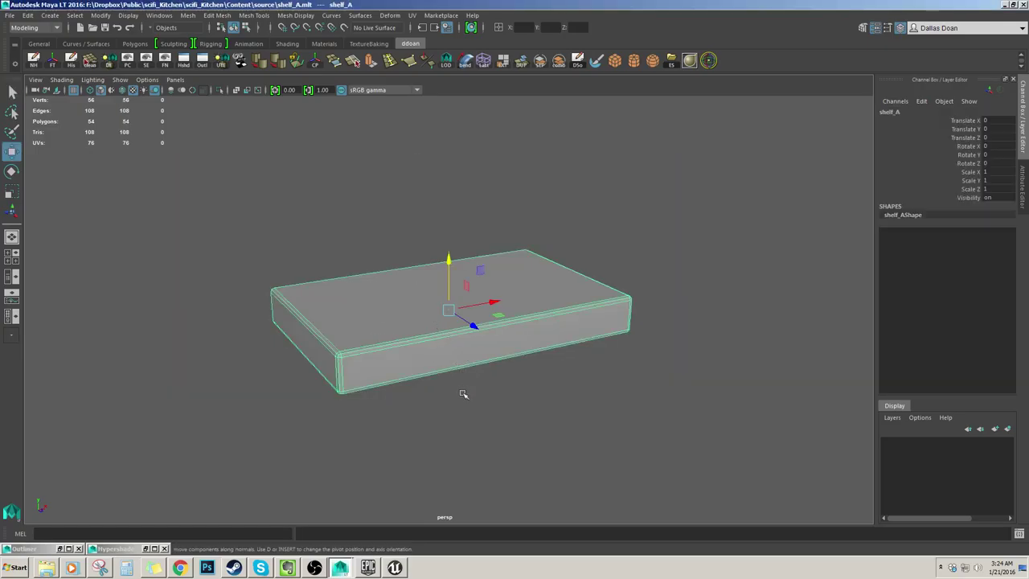
click(462, 427)
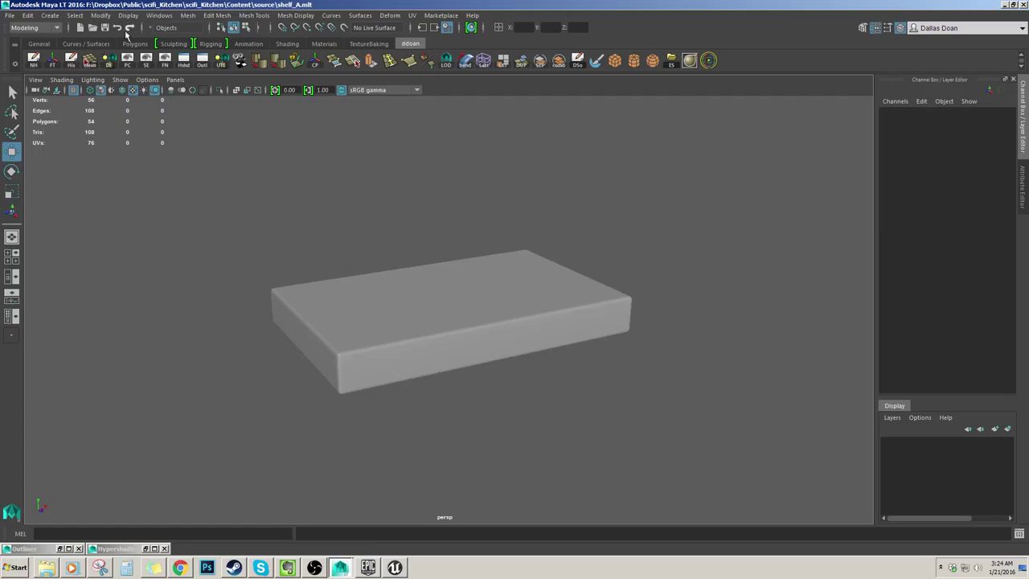
Switch to the scifi_Kitchen level in the Unreal editor and frame the selected shelve brush.
click(367, 568)
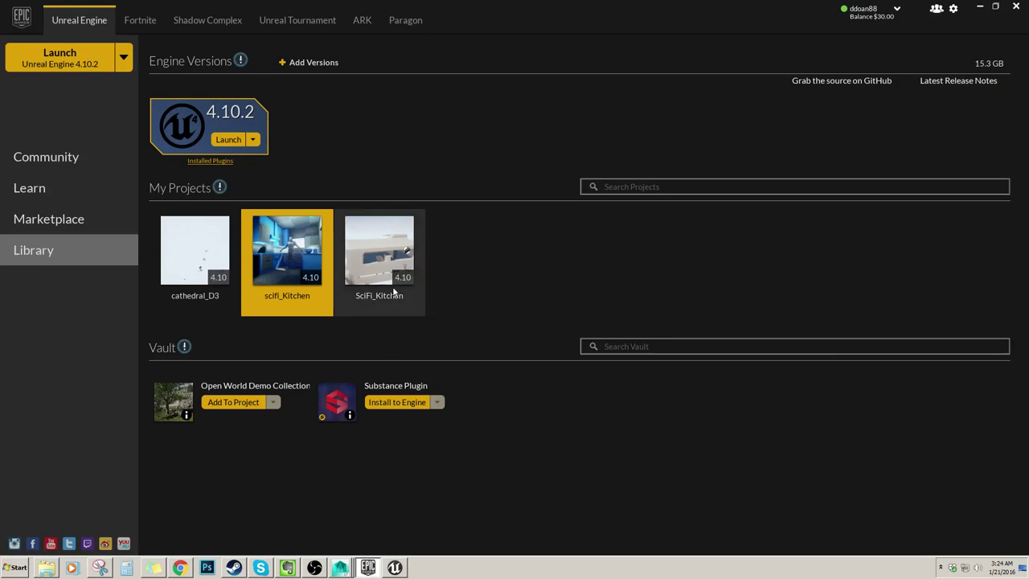
click(395, 567)
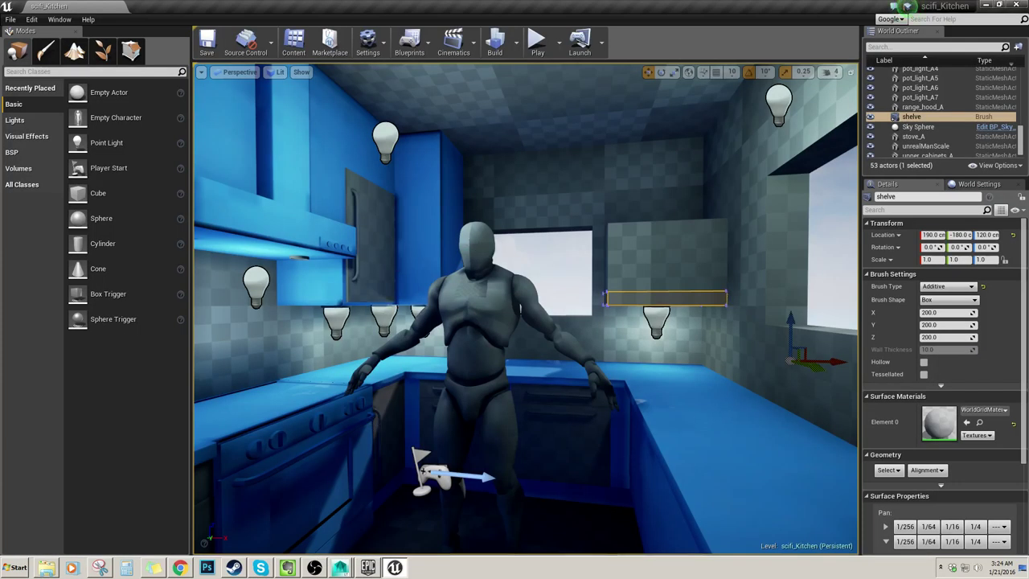
key(f)
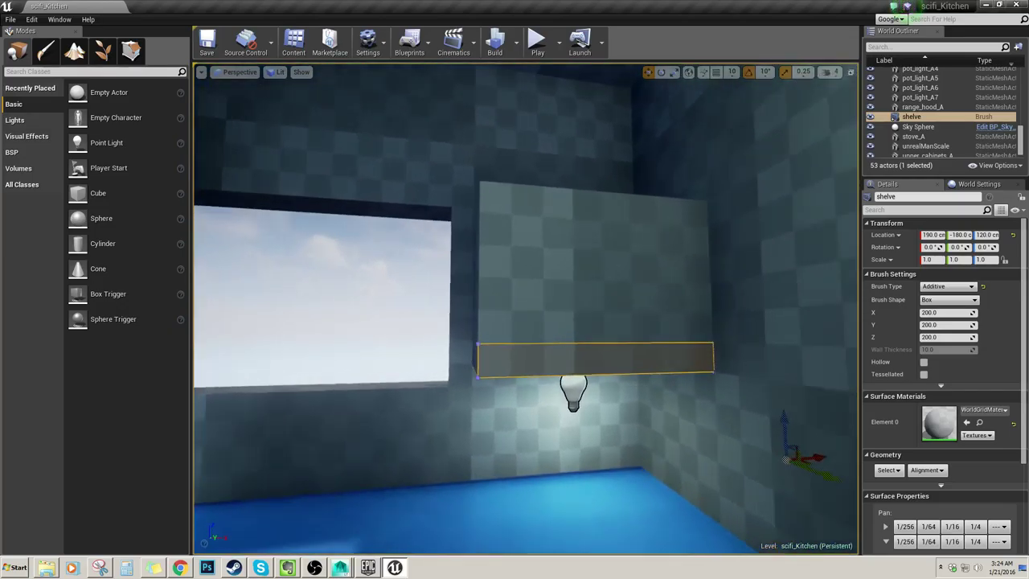
alt+drag(467, 328, 515, 343)
click(510, 319)
click(510, 342)
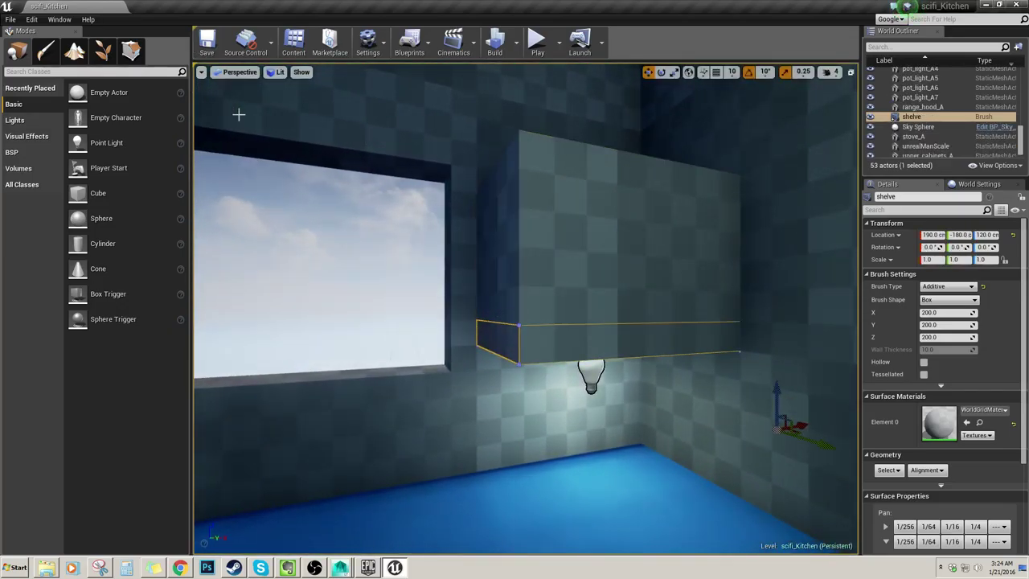
Place the shelf_A mesh from the Content Browser's Props folder into the level near the shelve brush.
click(294, 41)
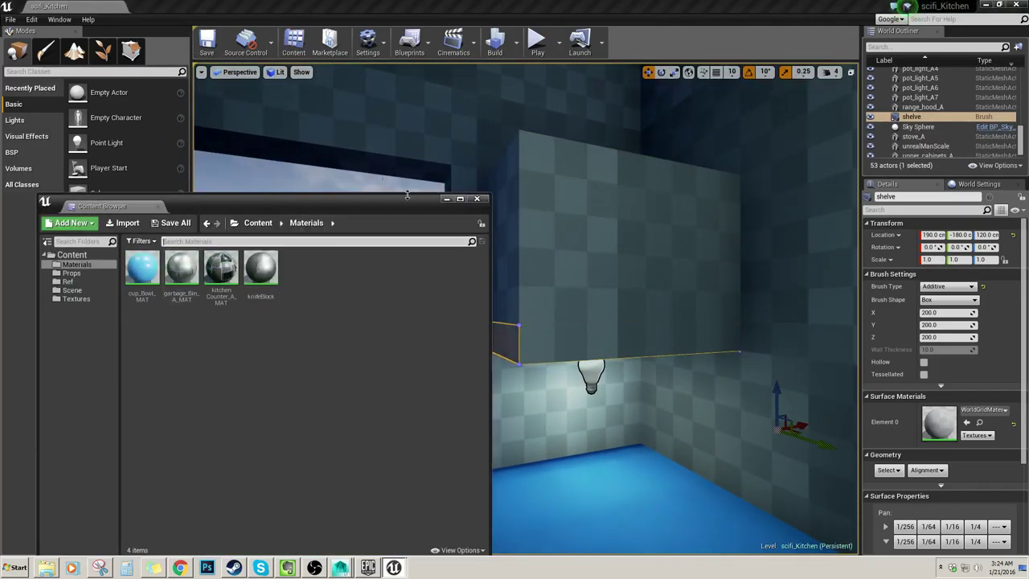
click(716, 71)
click(68, 282)
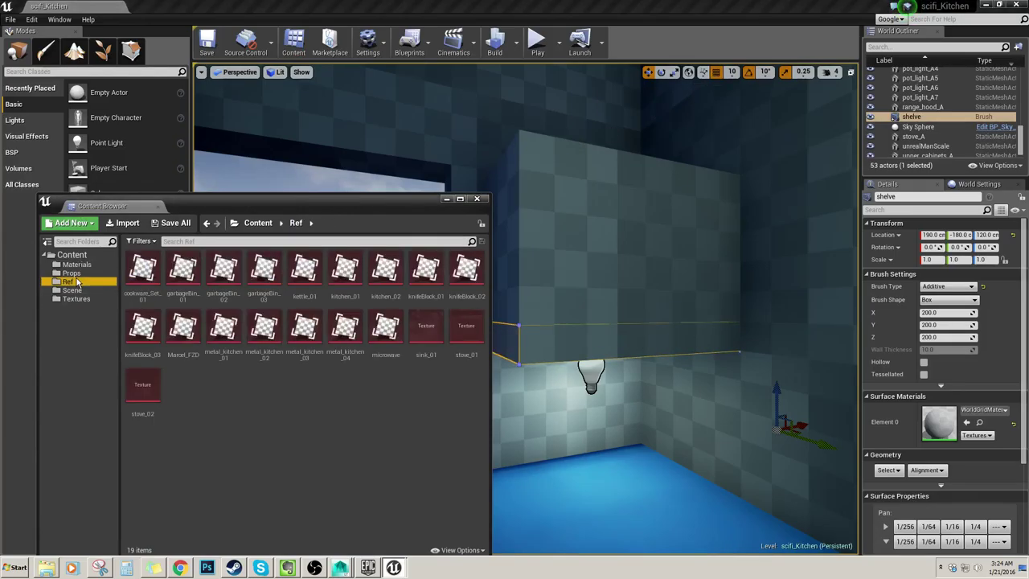
click(71, 273)
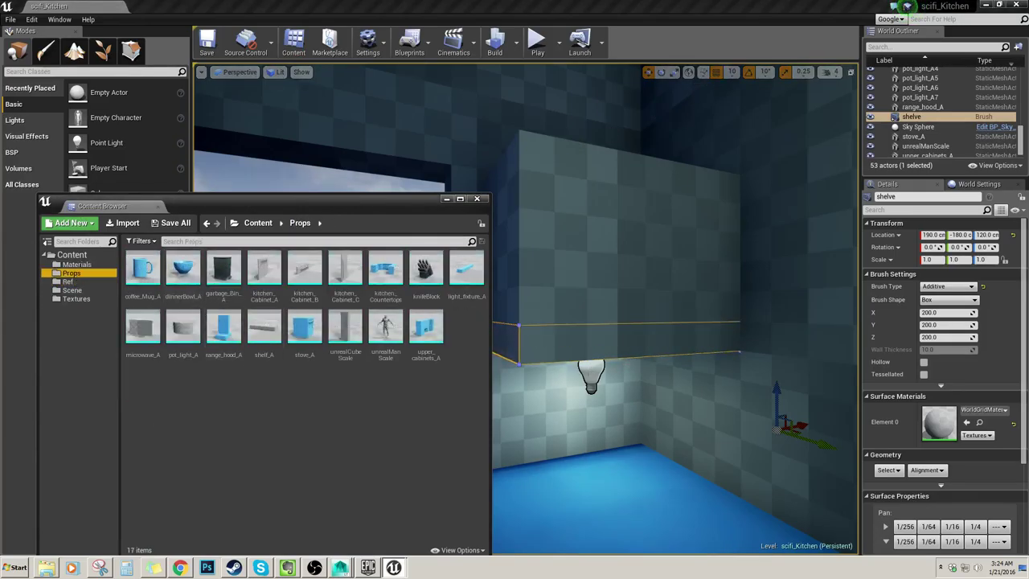
click(261, 329)
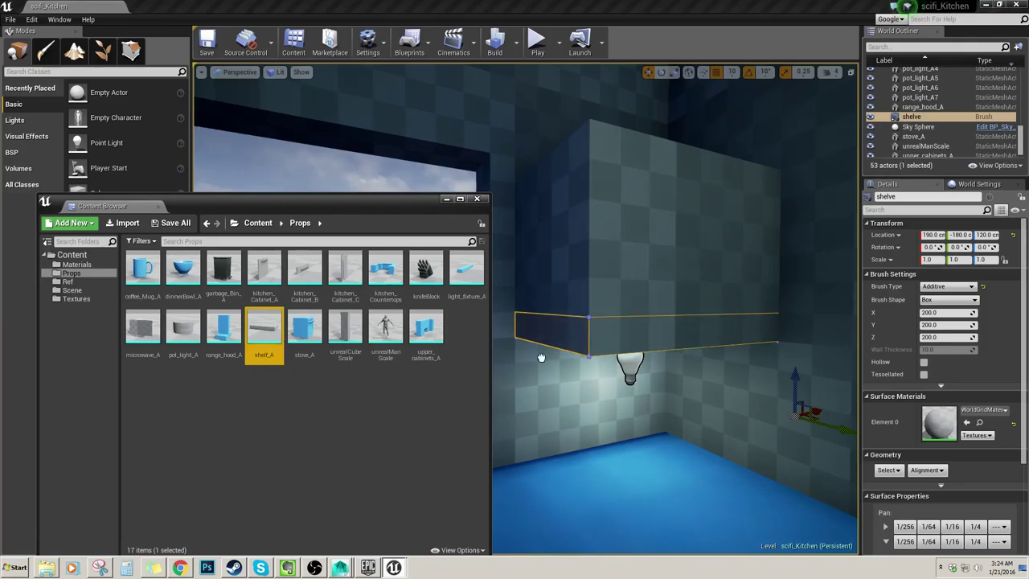
drag(541, 357, 697, 331)
mouse_move(618, 317)
right_down()
mouse_move(667, 317)
mouse_move(619, 316)
right_up()
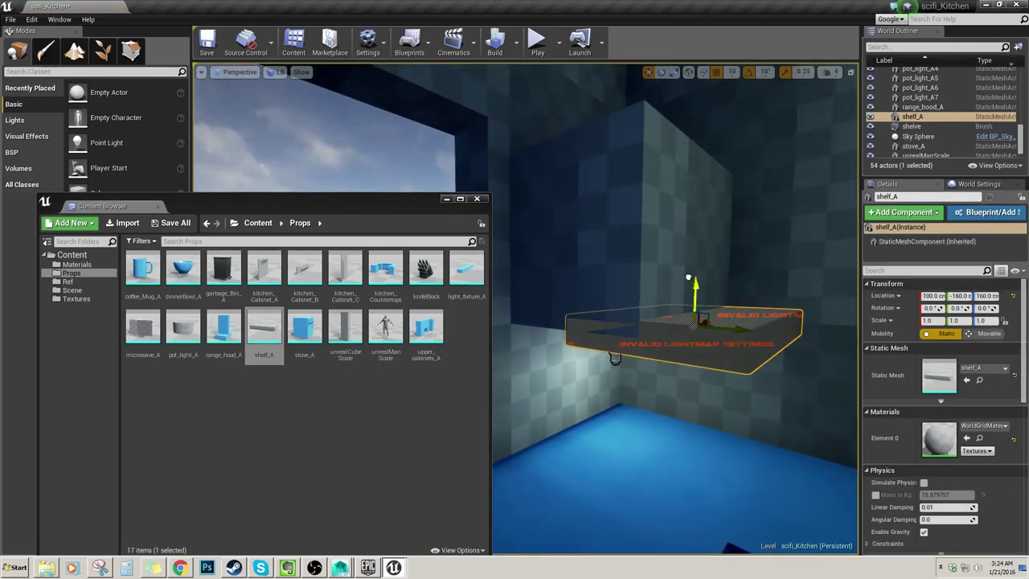
Move shelf_A onto the shelve brush beneath the microwave block, to about Y -185 cm and Z 165 cm.
drag(688, 278, 678, 284)
right_drag(593, 266, 627, 295)
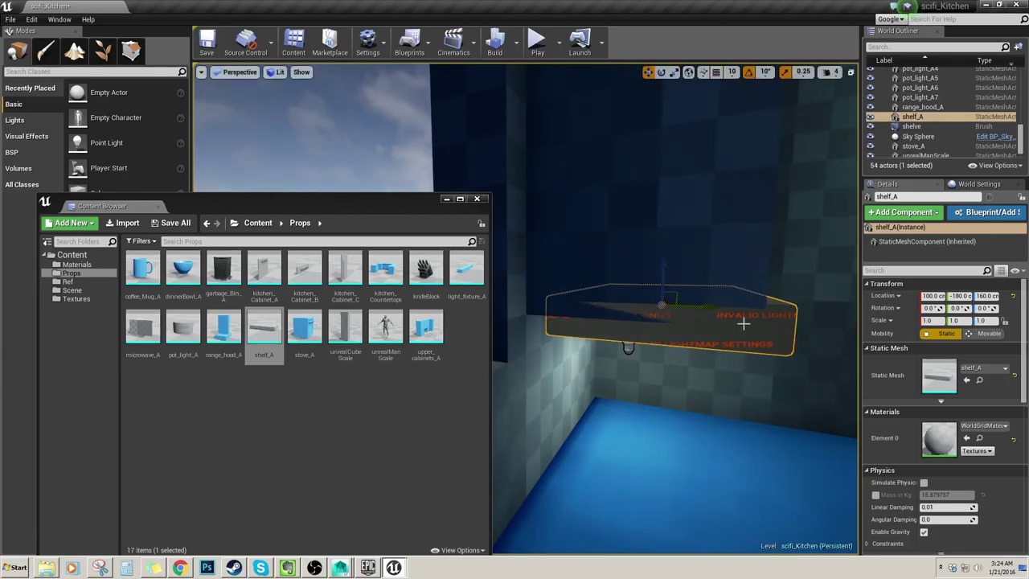
drag(701, 306, 678, 308)
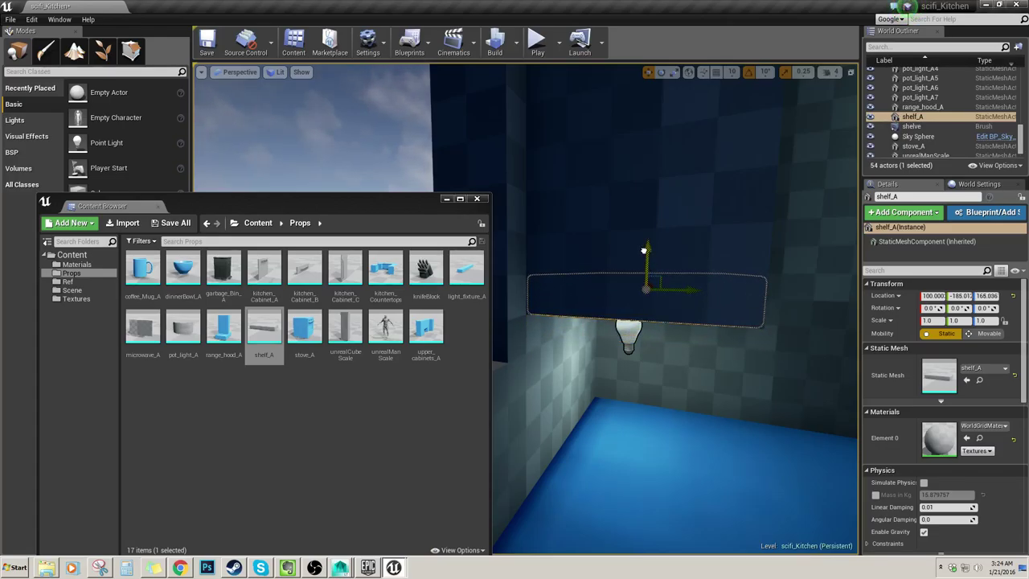
mouse_move(680, 235)
right_down()
mouse_move(619, 250)
mouse_move(644, 237)
mouse_move(587, 236)
mouse_move(680, 236)
mouse_move(636, 320)
right_up()
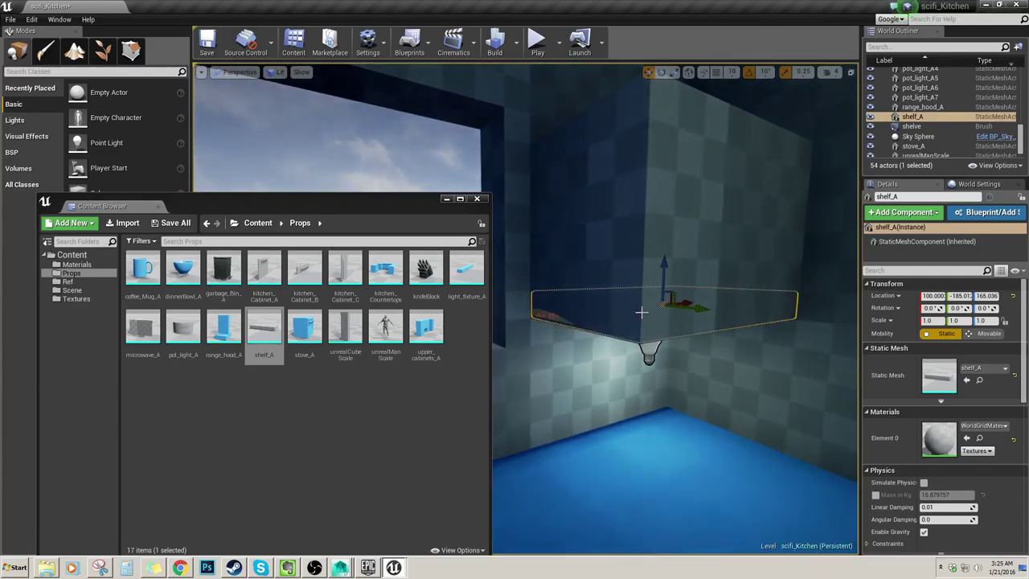
Delete the old shelve brush that the shelf_A mesh replaces.
click(650, 316)
key(Delete)
right_drag(642, 272, 622, 322)
click(622, 321)
Assign cup_Bowl_MAT to the shelf_A static mesh, save the asset and put its editor and the Content Browser away.
double_click(263, 328)
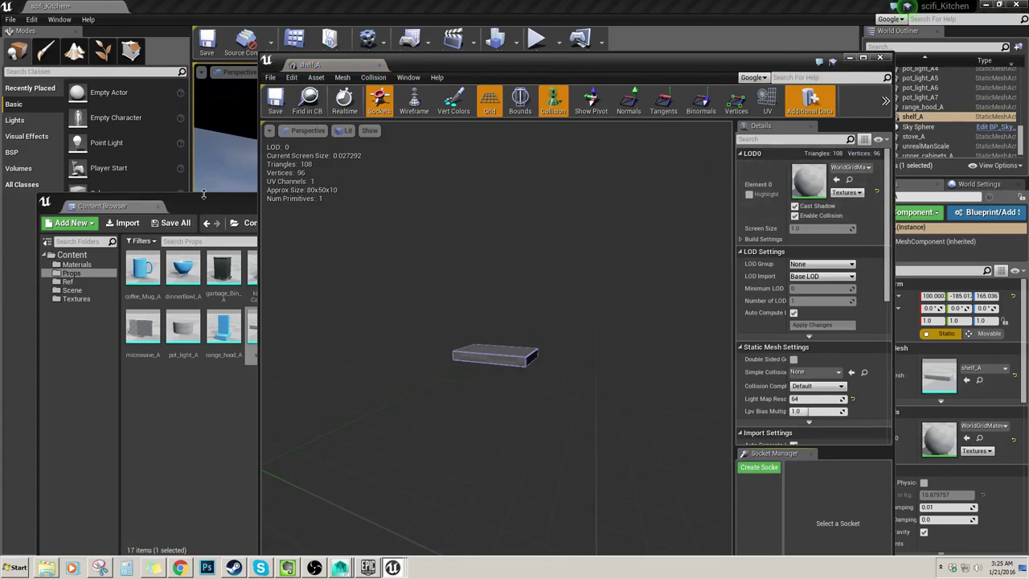
click(203, 196)
click(77, 265)
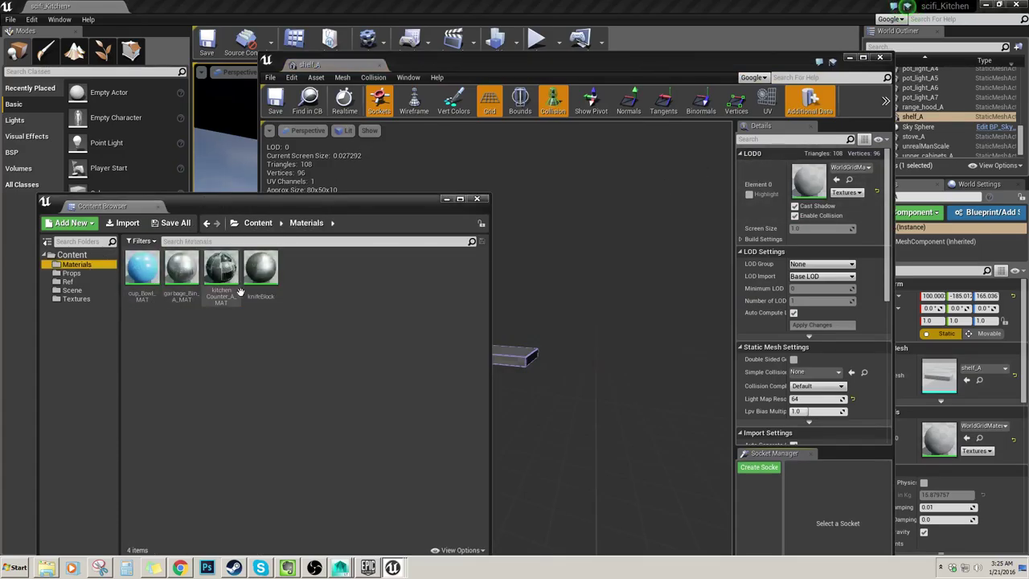
drag(142, 271, 756, 180)
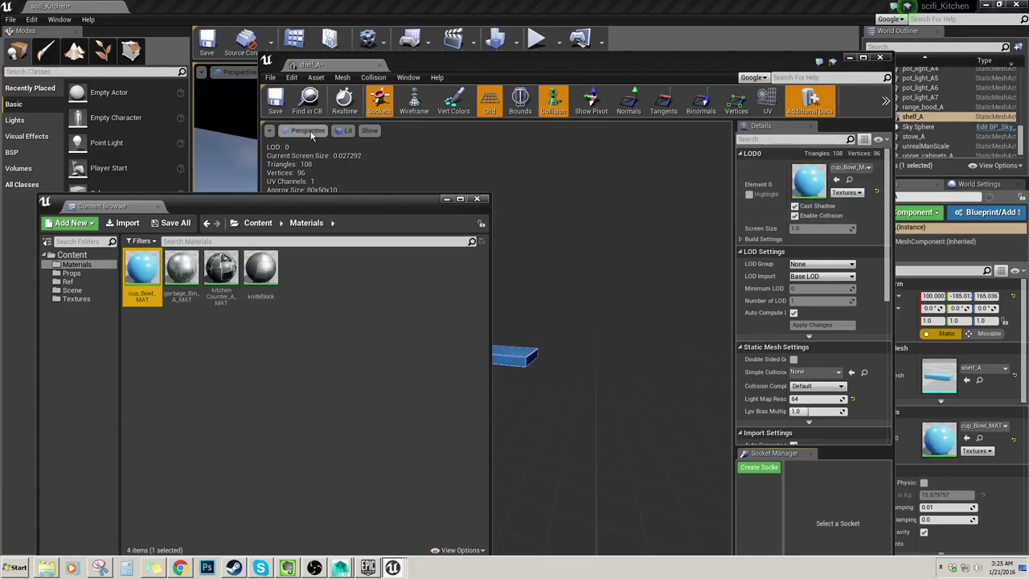
click(275, 102)
click(881, 58)
mouse_move(683, 255)
right_down()
mouse_move(627, 233)
mouse_move(683, 255)
mouse_move(619, 261)
mouse_move(652, 256)
mouse_move(524, 218)
mouse_move(508, 226)
mouse_move(532, 198)
mouse_move(524, 213)
right_up()
click(682, 255)
click(447, 198)
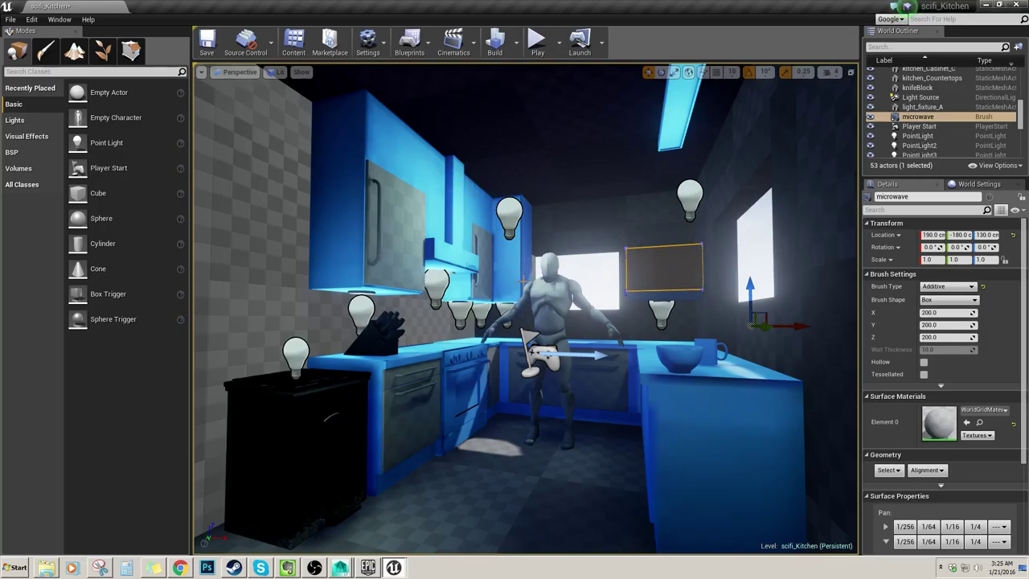
Examine the new shelf and the microwave brush above it, both close up and from across the kitchen.
click(545, 142)
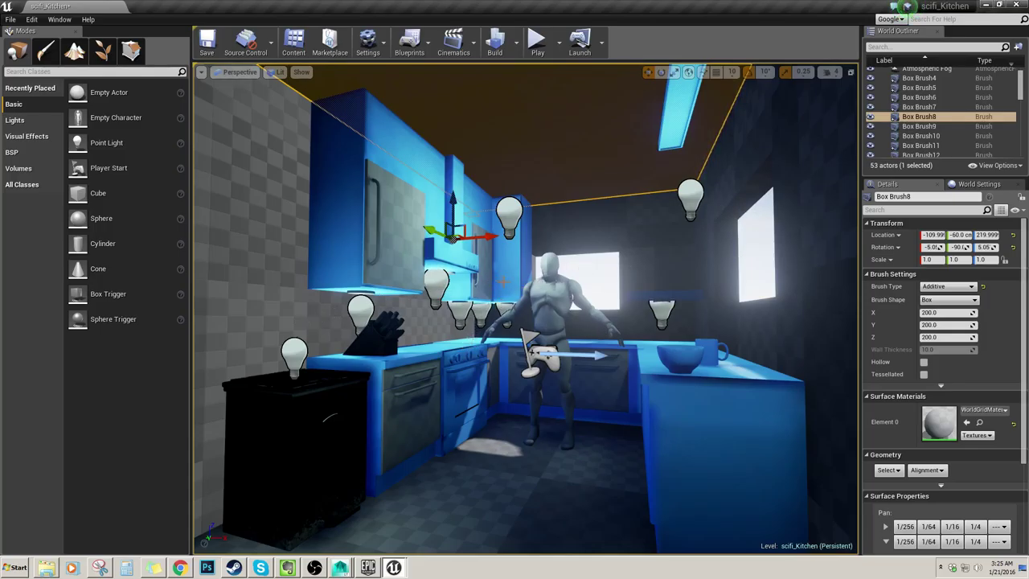
mouse_move(504, 282)
right_down()
mouse_move(525, 285)
mouse_move(534, 265)
mouse_move(522, 258)
mouse_move(541, 250)
mouse_move(567, 310)
right_up()
key(w)
key(w)
click(647, 378)
right_drag(648, 378, 679, 398)
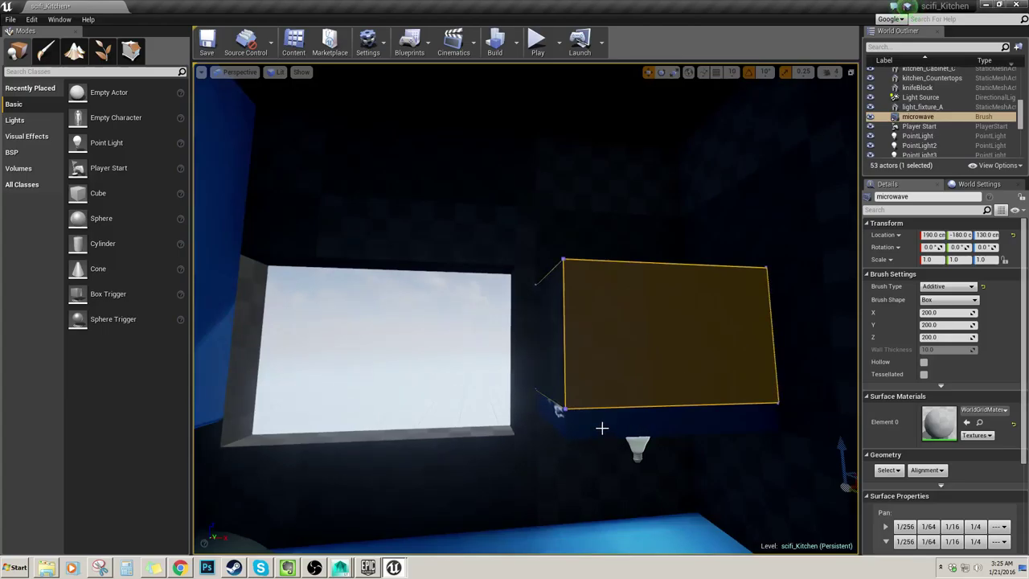
click(602, 428)
key(s)
right_drag(602, 428, 605, 434)
click(599, 342)
mouse_move(599, 341)
right_down()
mouse_move(603, 358)
mouse_move(615, 338)
mouse_move(716, 334)
mouse_move(615, 301)
mouse_move(614, 342)
mouse_move(580, 340)
right_up()
key(w)
key(s)
key(w)
key(s)
key(w)
key(s)
key(s)
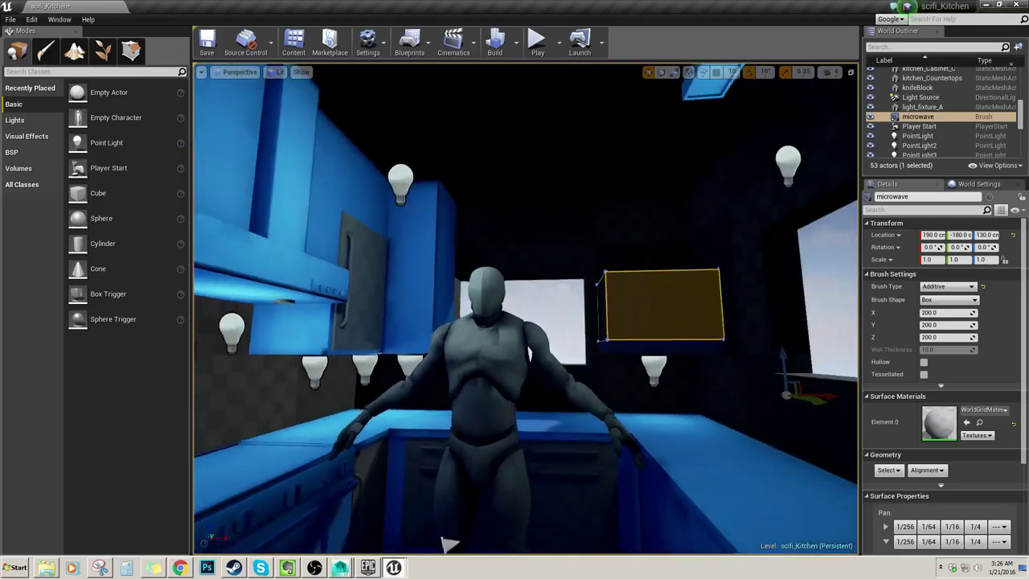
right_drag(448, 545, 347, 529)
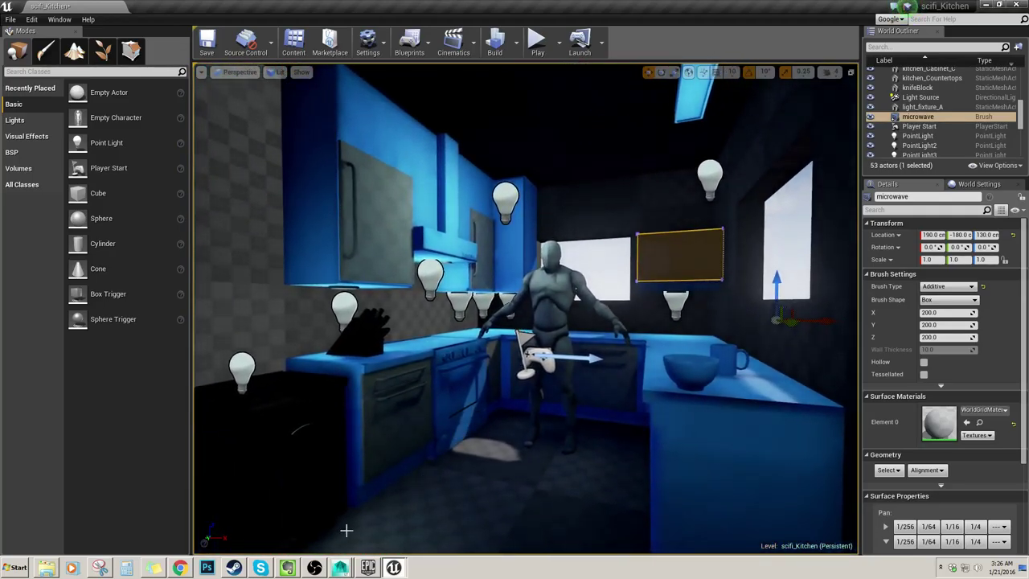
Switch to Maya LT, save the shelf_A scene and start a new empty scene.
click(341, 565)
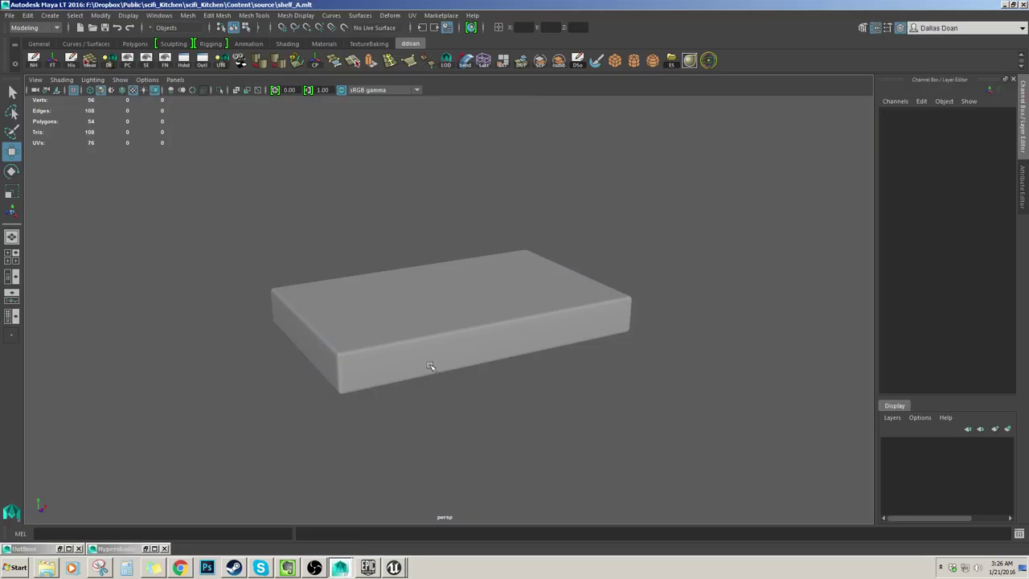
click(408, 354)
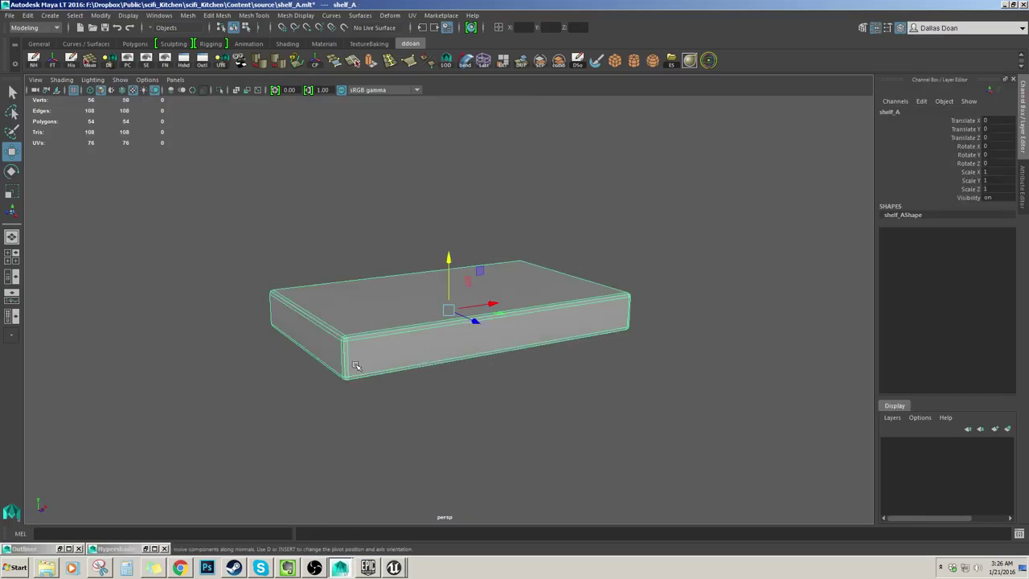
alt+drag(356, 366, 364, 363)
click(10, 15)
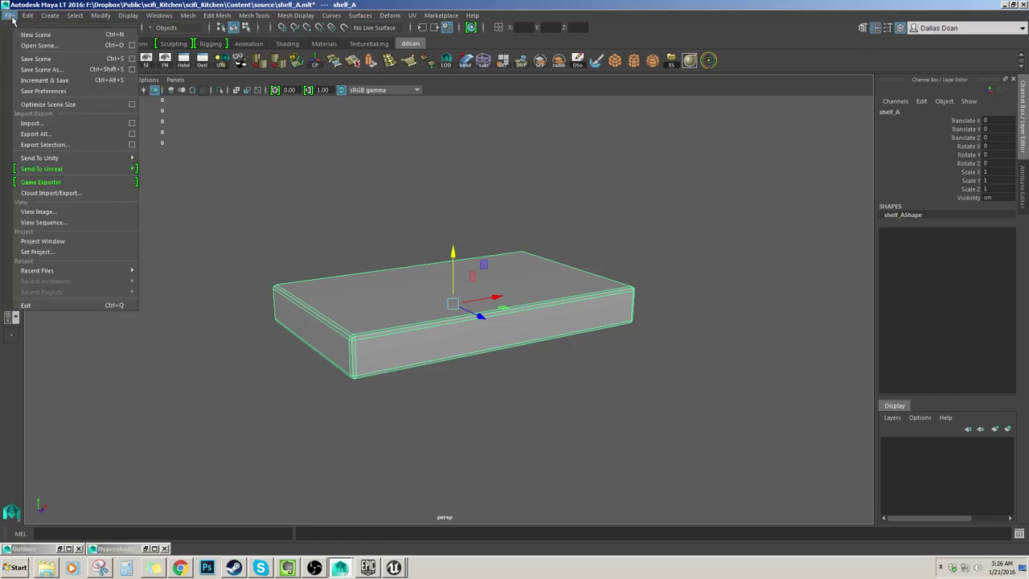
click(283, 201)
click(283, 201)
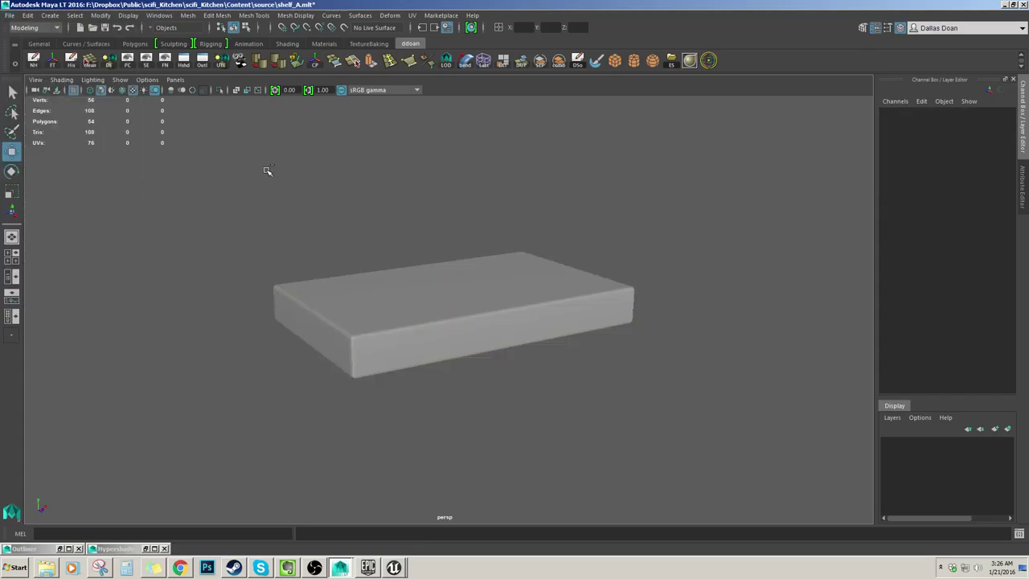
key(ctrl+s)
click(14, 14)
click(24, 35)
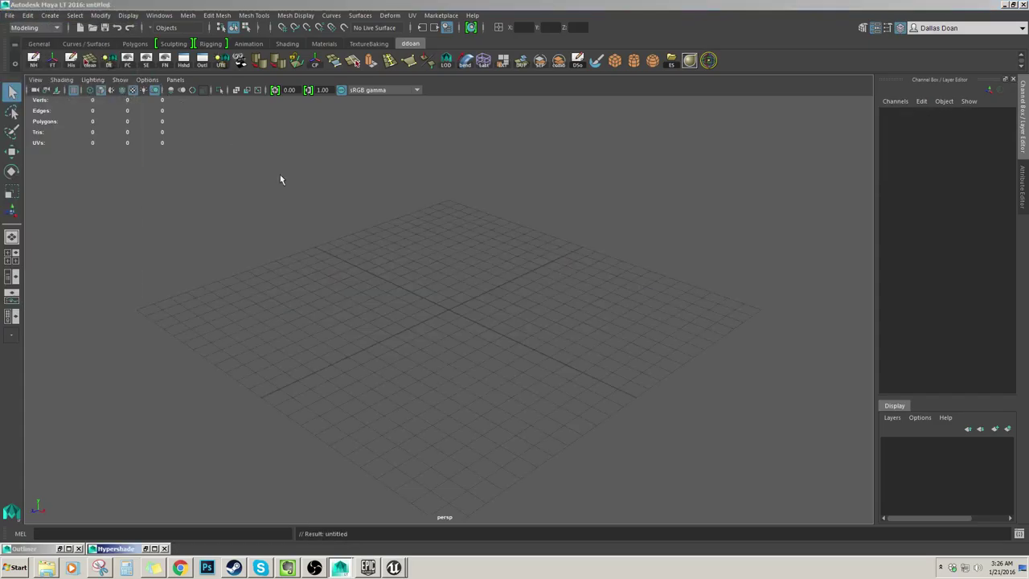
Try to import microwave_A.uasset from the project's Content/Props folder.
click(8, 15)
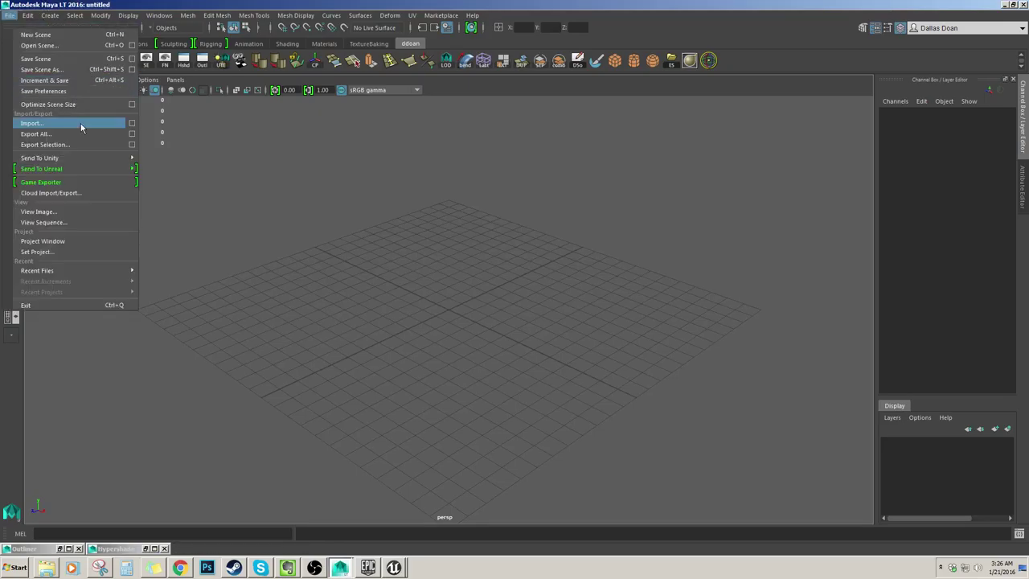
click(80, 122)
click(274, 220)
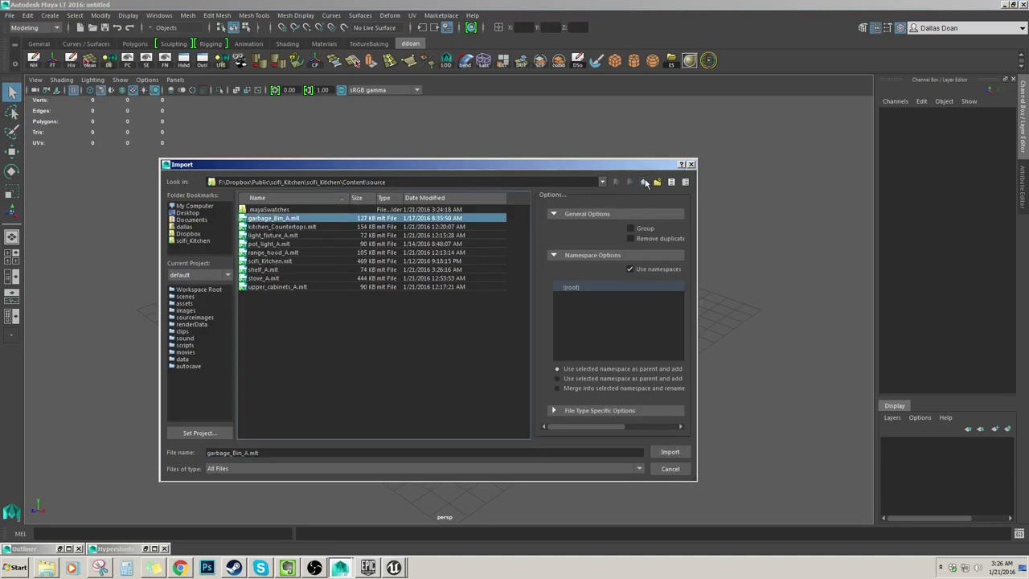
click(644, 181)
double_click(256, 235)
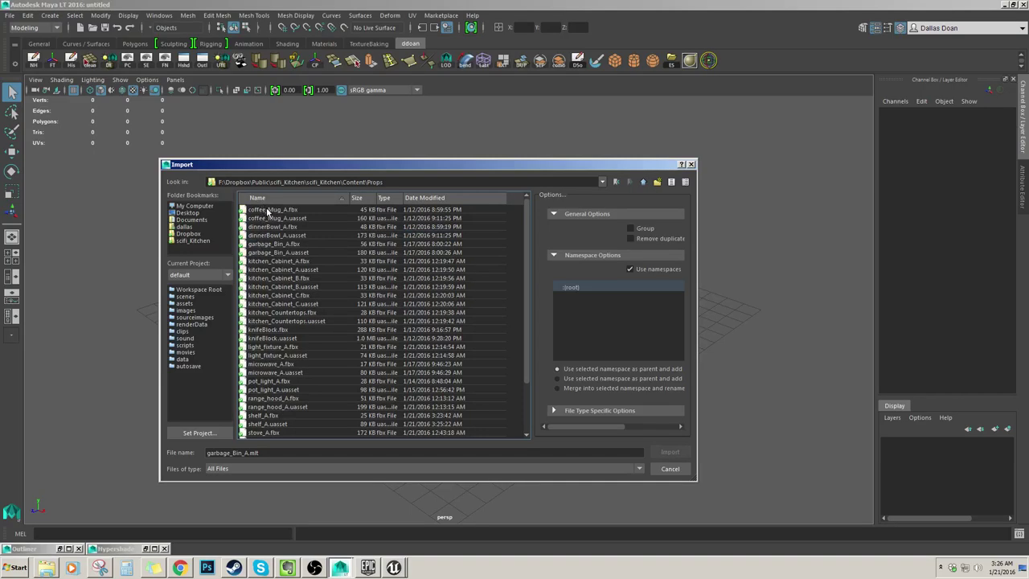
click(279, 367)
double_click(284, 370)
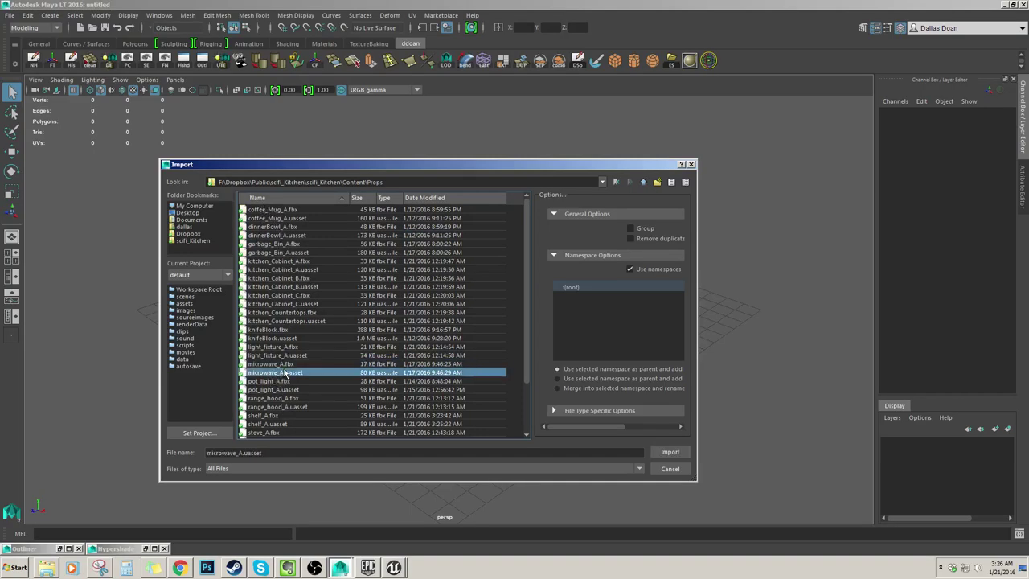
Import microwave_A.fbx from the Props folder into the empty scene.
click(10, 15)
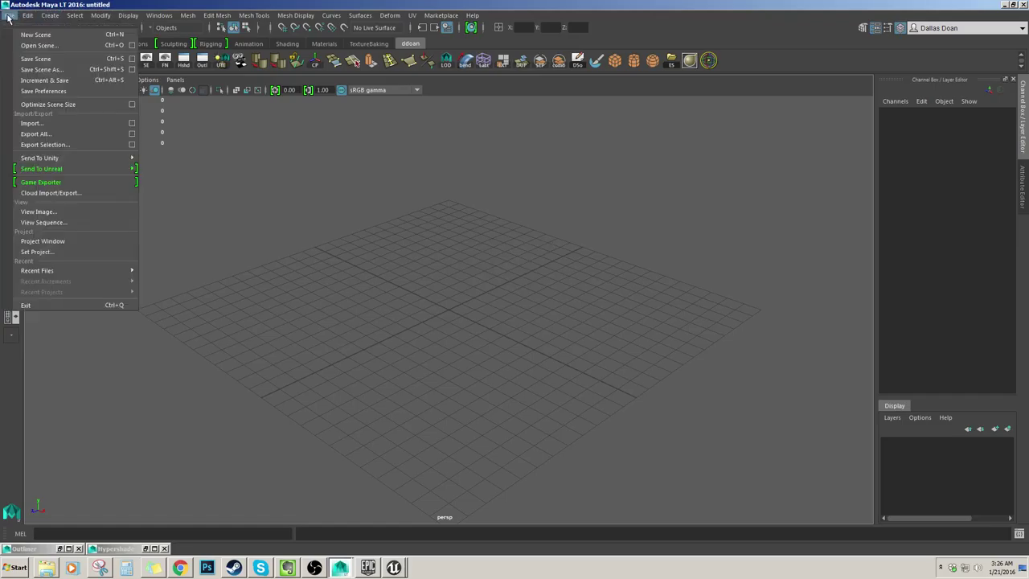
click(75, 133)
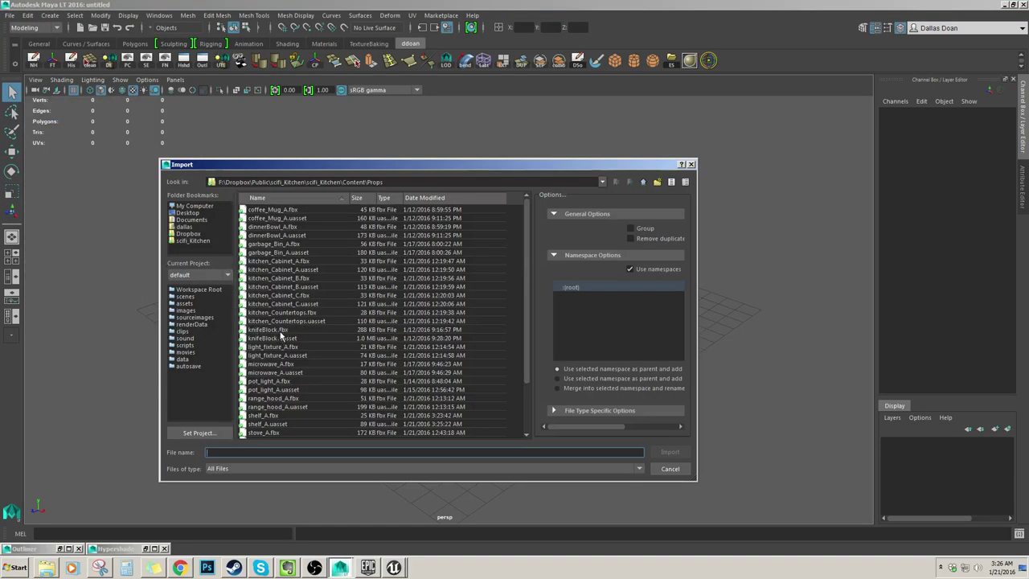
click(280, 331)
scroll(289, 357, down, 1)
double_click(289, 341)
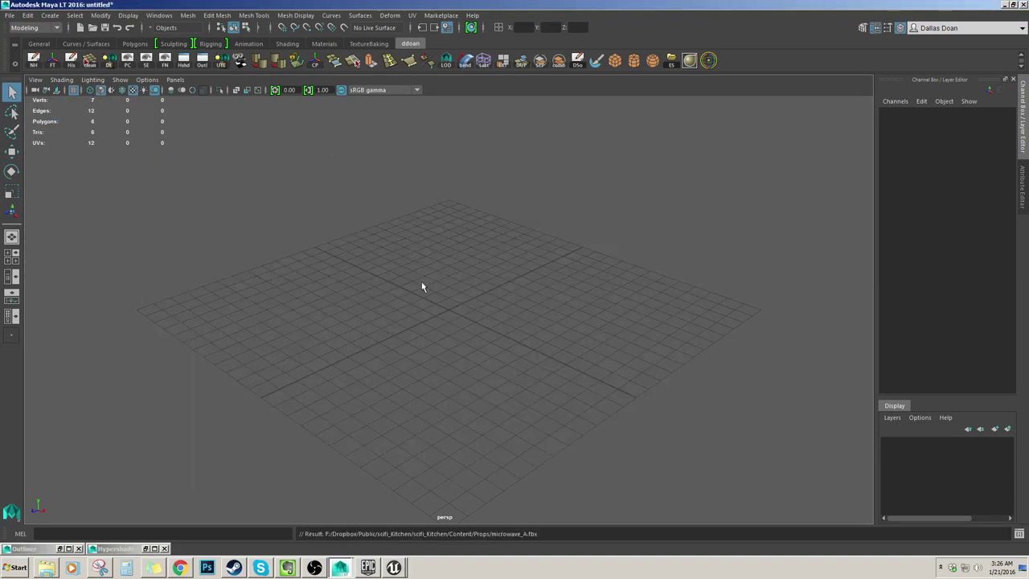
Select the imported microwave block and move it to 0 on X, Y and Z.
key(w)
key(f)
scroll(447, 302, down, 4)
click(447, 324)
key(f)
alt+drag(448, 324, 459, 142)
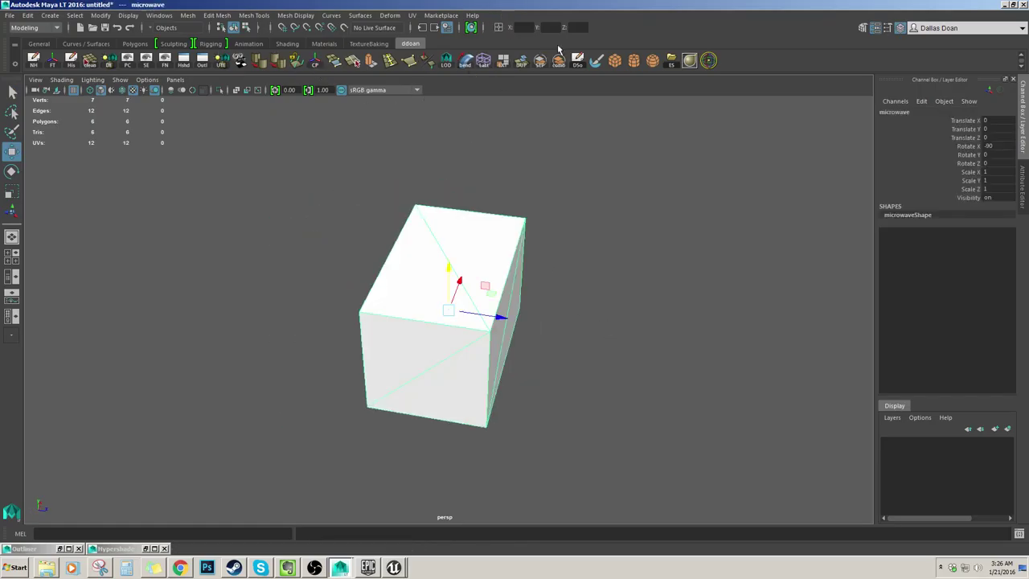
text(0)
key(Tab)
text(0)
key(Tab)
text(0)
key(Return)
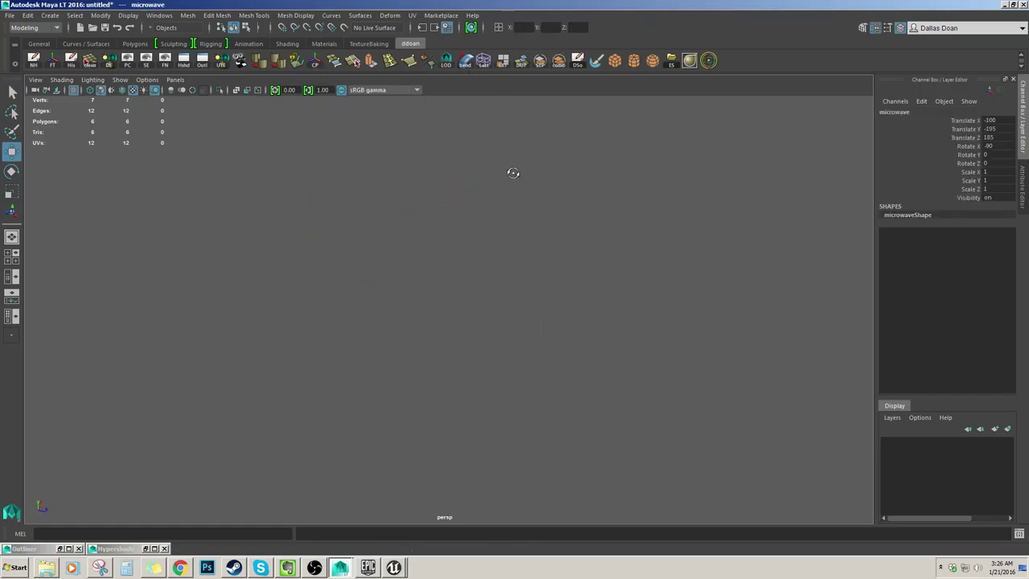
Freeze the microwave block's transformations at its new position.
key(f)
alt+drag(383, 233, 421, 238)
click(415, 254)
click(427, 275)
alt+drag(487, 282, 452, 296)
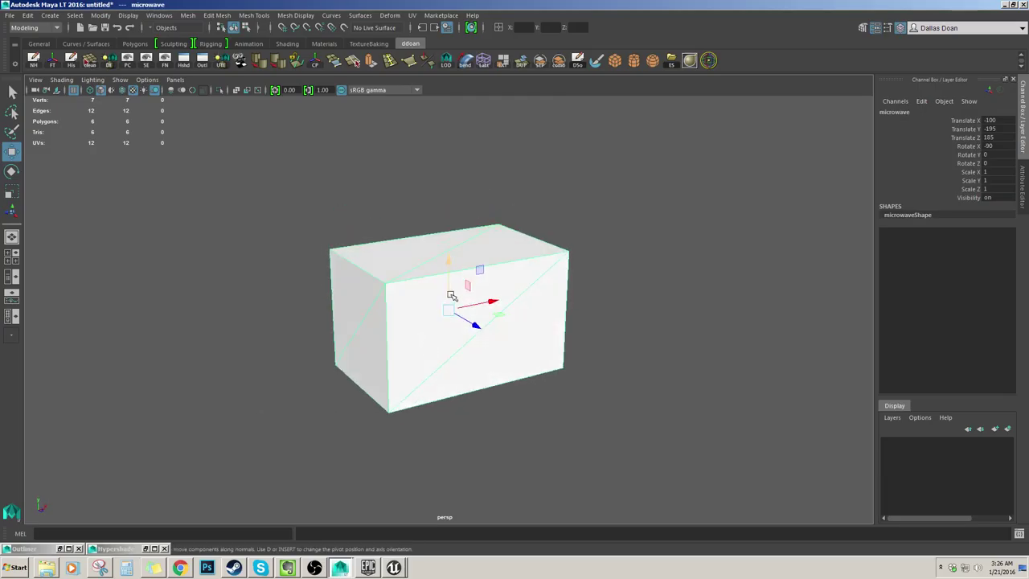
alt+drag(519, 317, 595, 290)
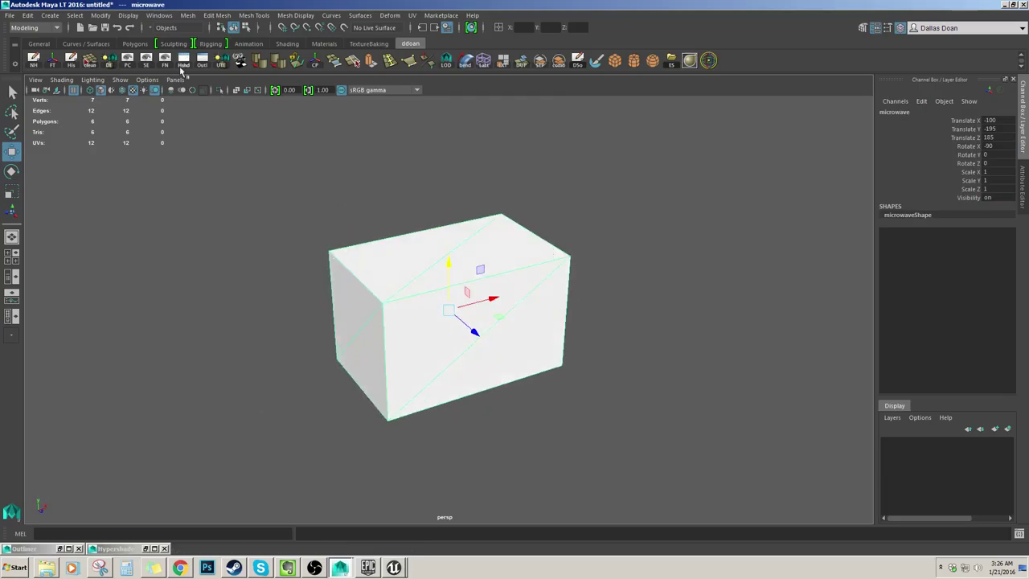
click(49, 61)
scroll(383, 205, up, 3)
scroll(418, 232, down, 3)
mouse_move(418, 231)
alt+mouse_down()
mouse_move(427, 209)
mouse_move(432, 233)
alt+mouse_up()
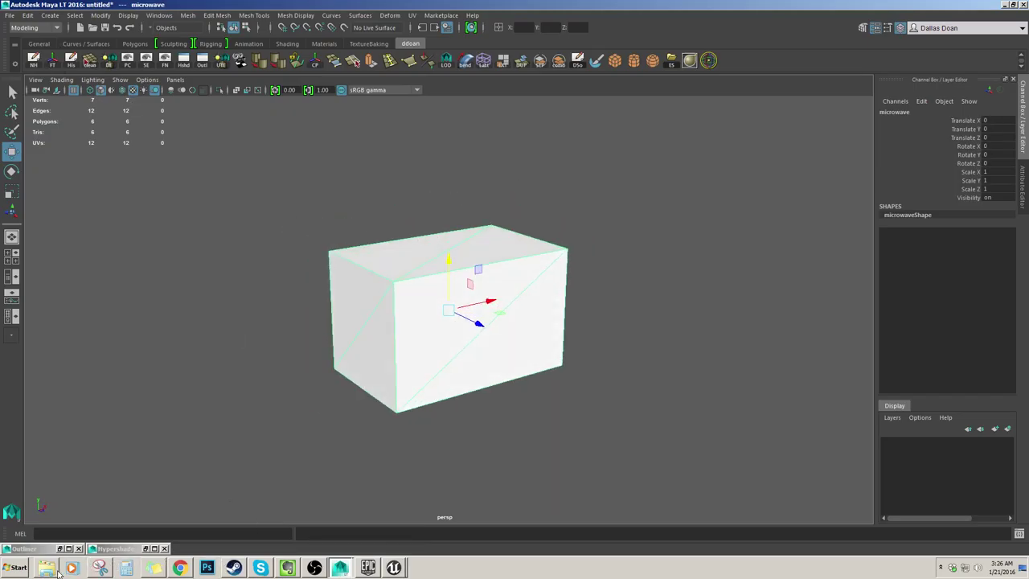
Open the reference photo microwave.jpg from the project's Ref folder and move it out of the way of the modelling view.
click(52, 569)
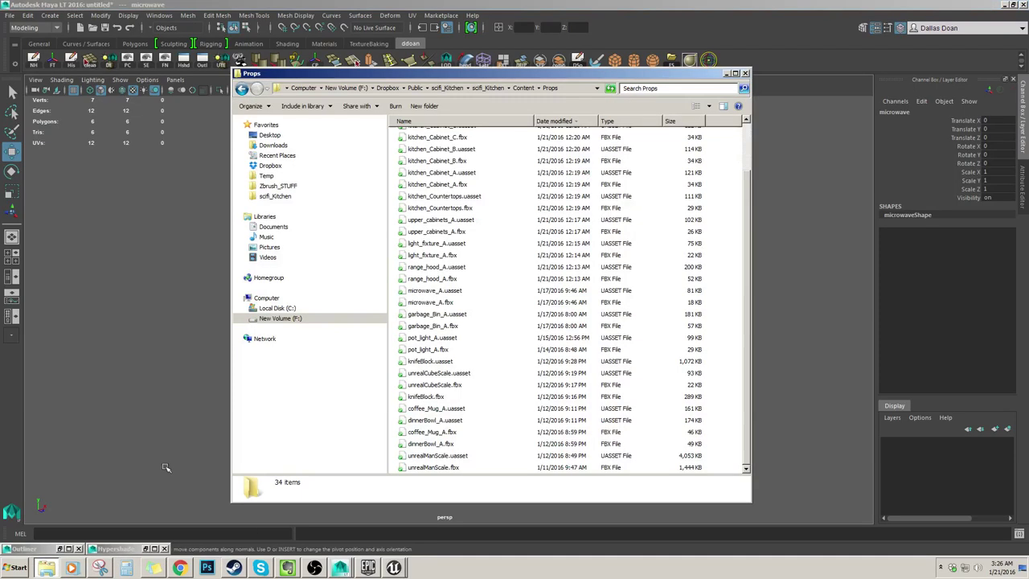
click(523, 88)
double_click(428, 185)
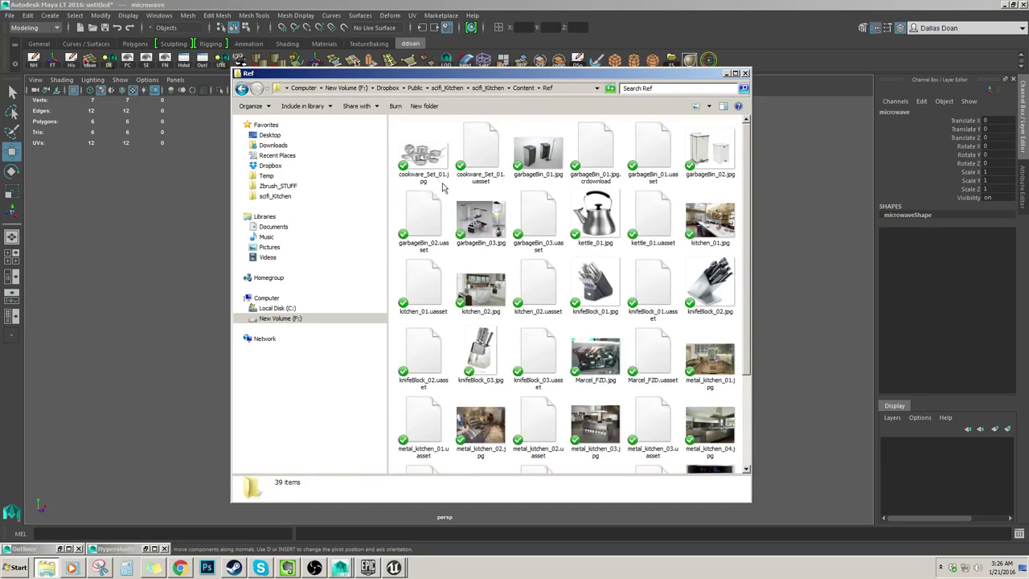
scroll(492, 217, down, 3)
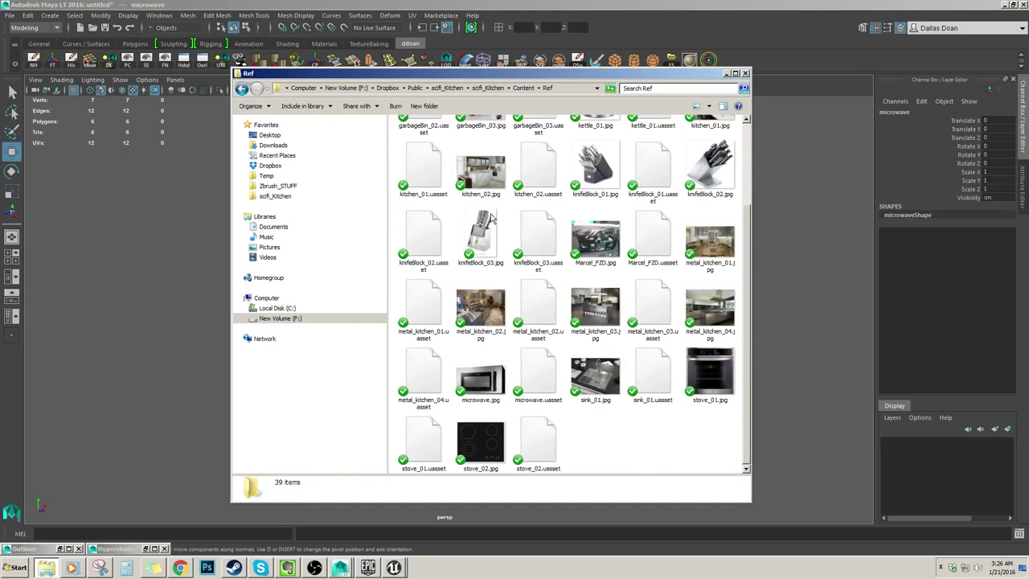
double_click(496, 378)
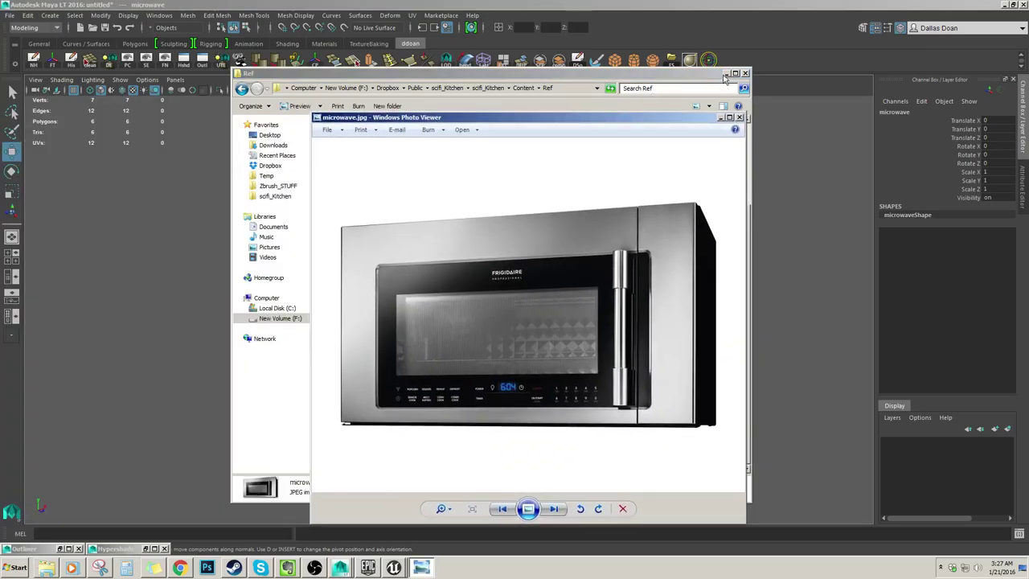
click(727, 73)
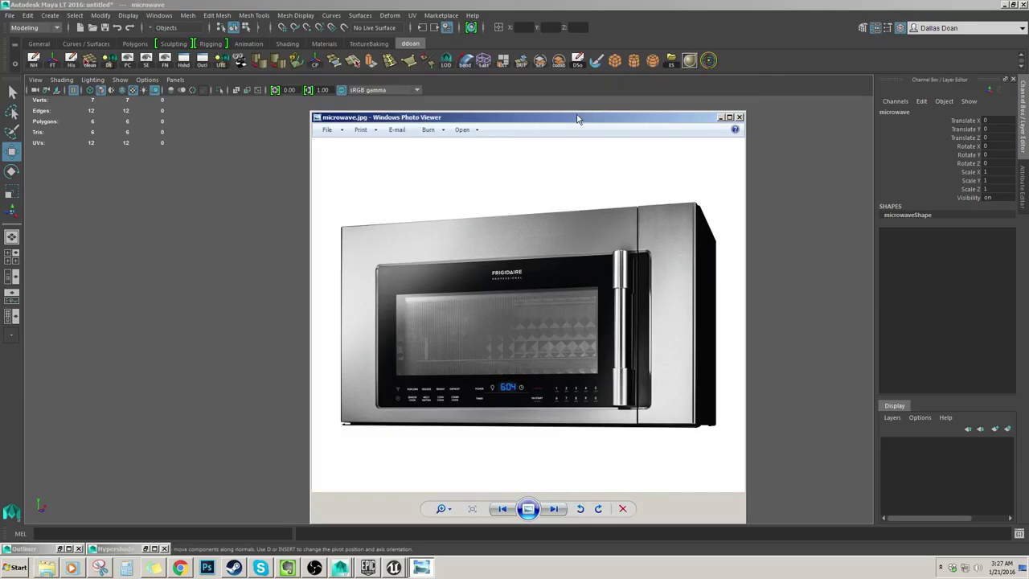
drag(573, 123, 0, 130)
Examine the microwave block's proportions and faces from several angles.
alt+drag(484, 305, 488, 276)
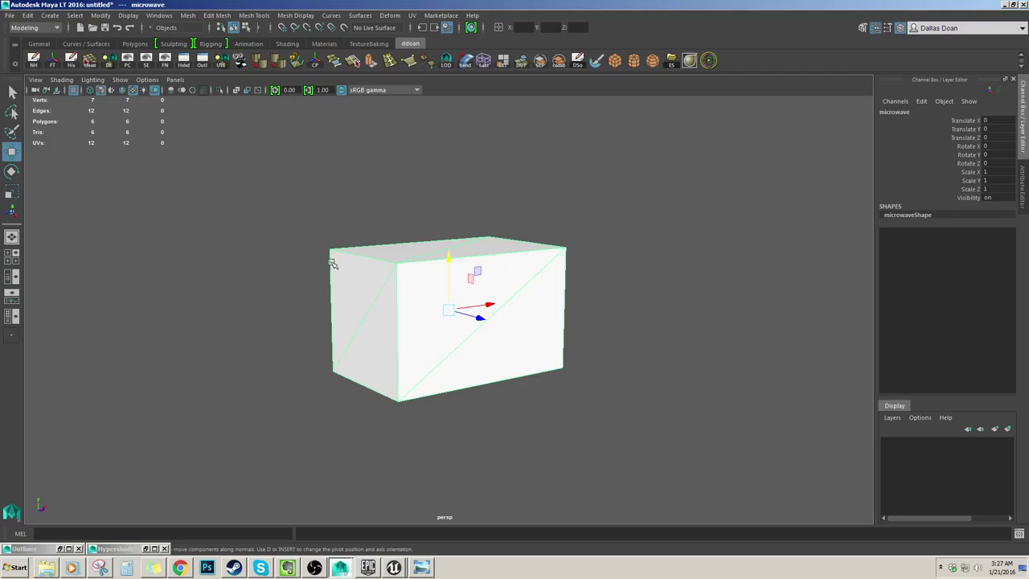
alt+drag(347, 290, 451, 306)
alt+drag(553, 296, 599, 298)
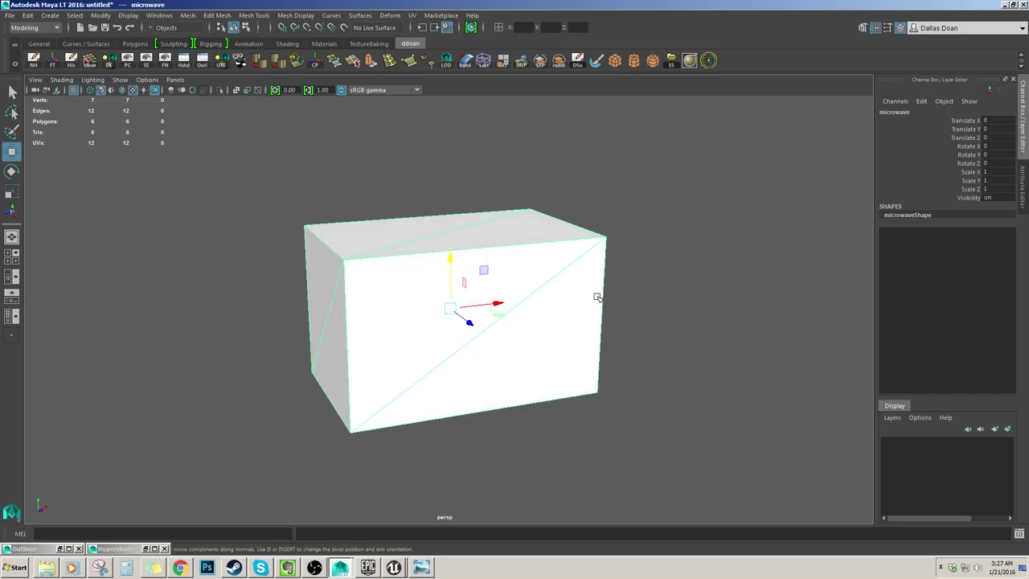
click(659, 279)
click(579, 361)
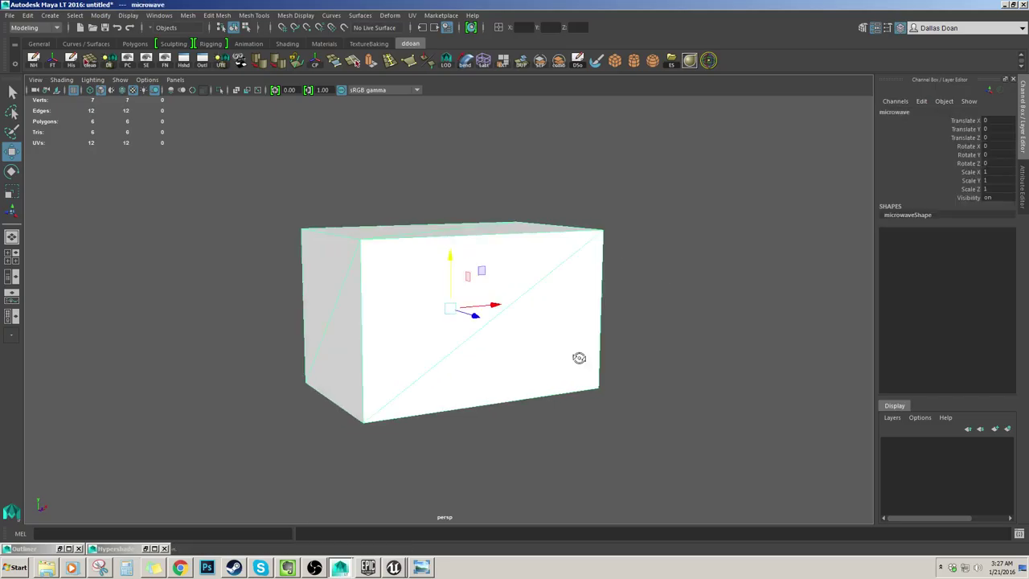
alt+drag(579, 361, 588, 362)
click(635, 387)
alt+drag(634, 388, 658, 382)
alt+drag(484, 365, 475, 347)
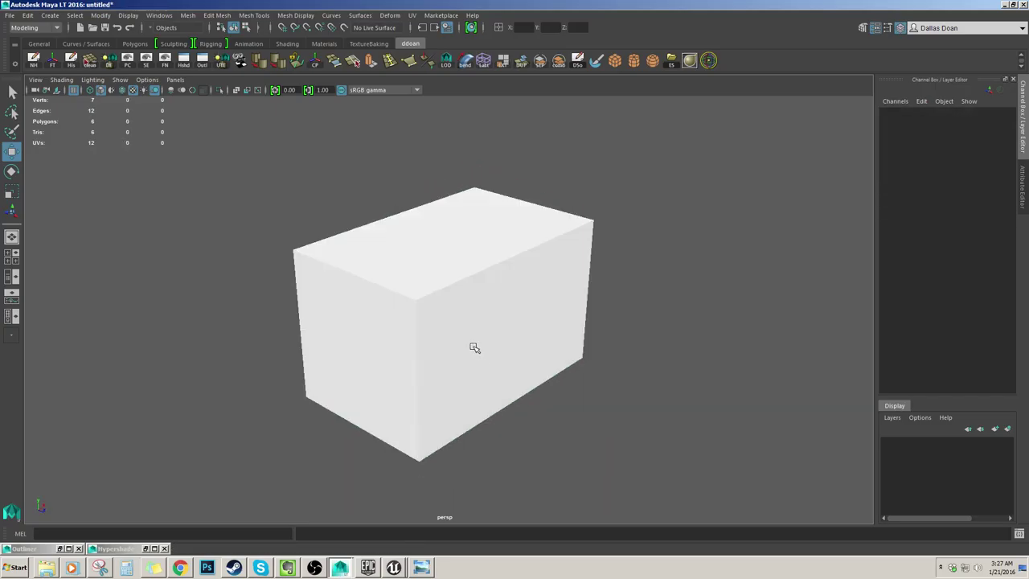
Create a polygon cube at the origin and scale it uniformly to about 12.96.
click(495, 253)
click(615, 61)
alt+drag(601, 344, 429, 324)
key(r)
key(w)
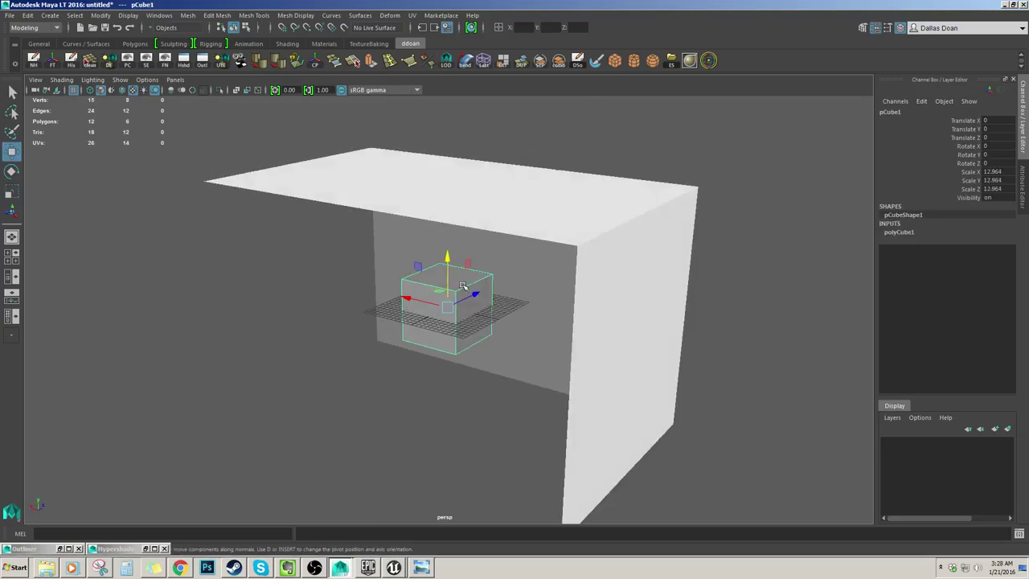
Snap one end face of the cube to the microwave block's closed end.
right_drag(464, 287, 472, 306)
click(472, 305)
alt+drag(472, 305, 424, 303)
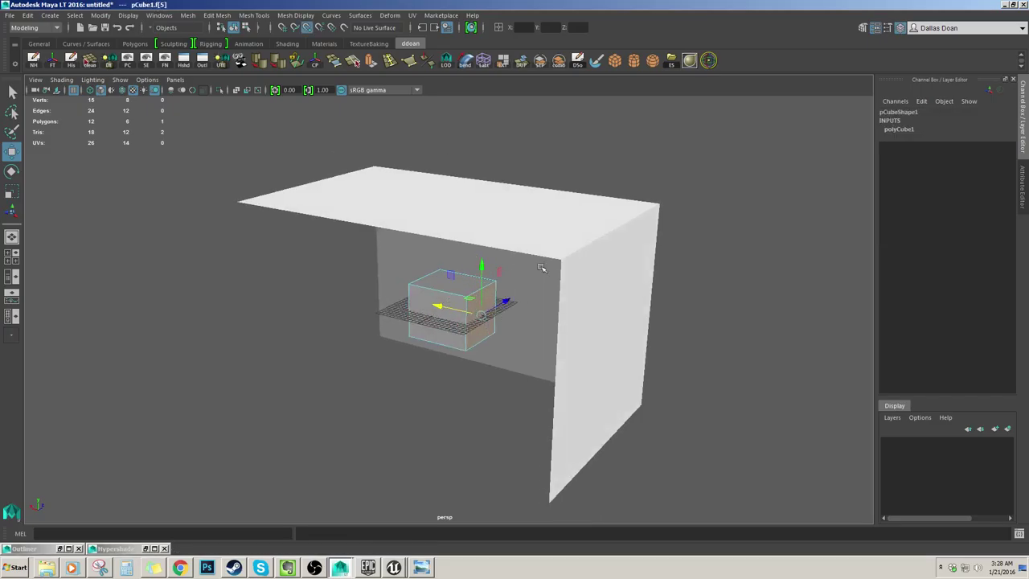
middle_drag(541, 268, 554, 263)
alt+drag(494, 266, 581, 257)
Snap the cube's opposite end face to the open end of the microwave block so it spans the full width.
click(422, 316)
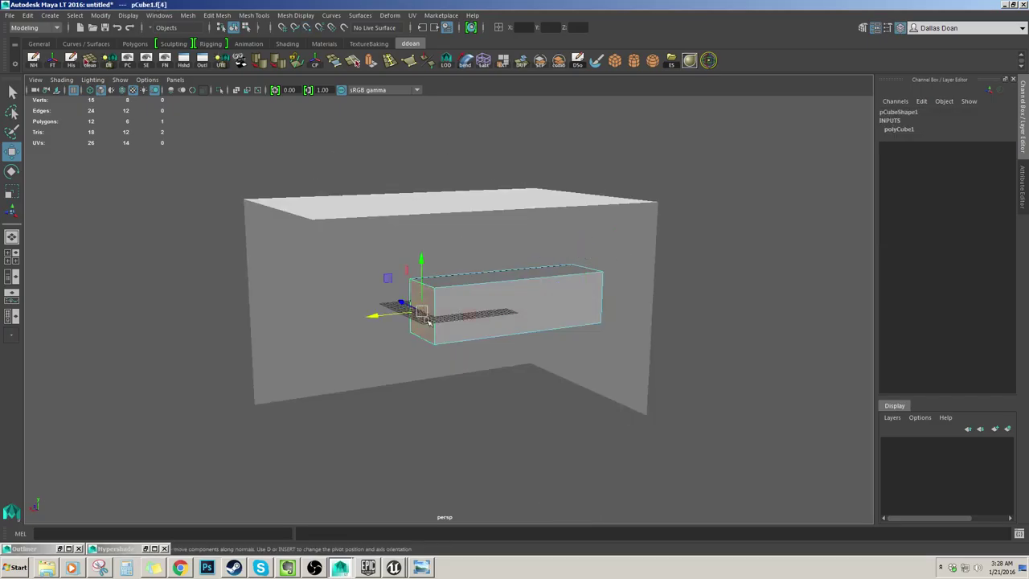
click(368, 324)
click(459, 303)
right_drag(476, 294, 476, 315)
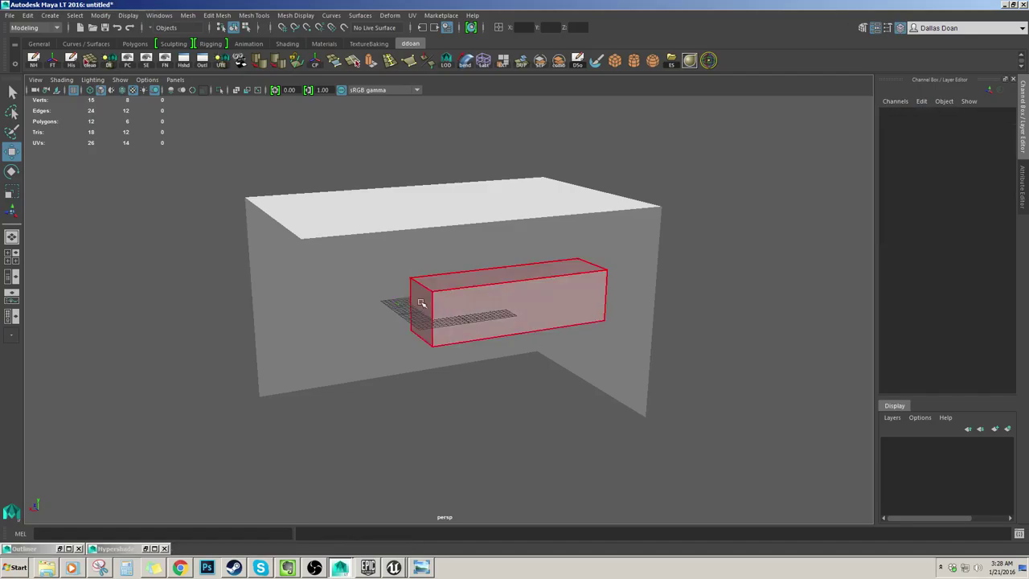
click(426, 299)
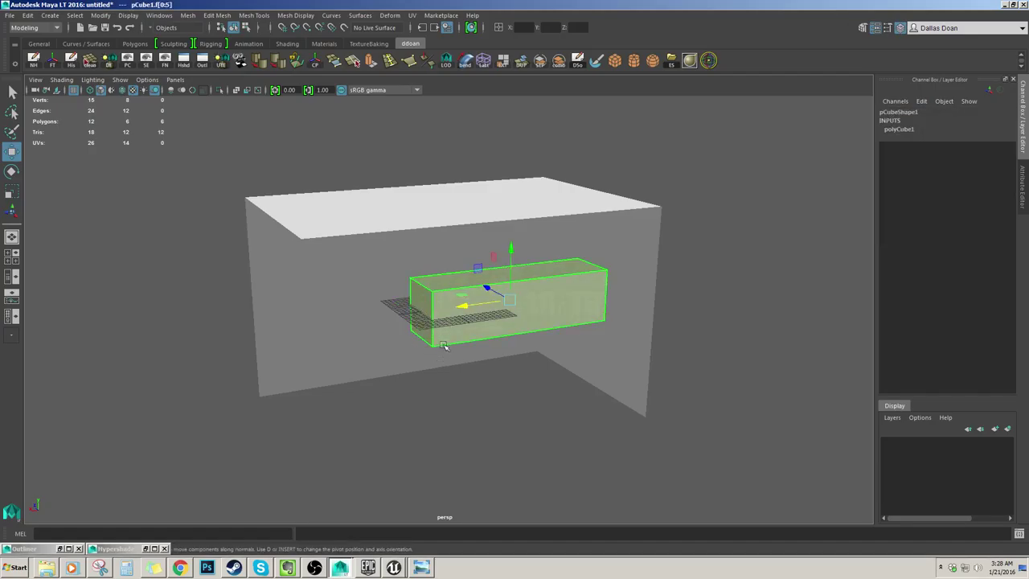
click(443, 348)
click(431, 316)
drag(374, 320, 302, 240)
key(v)
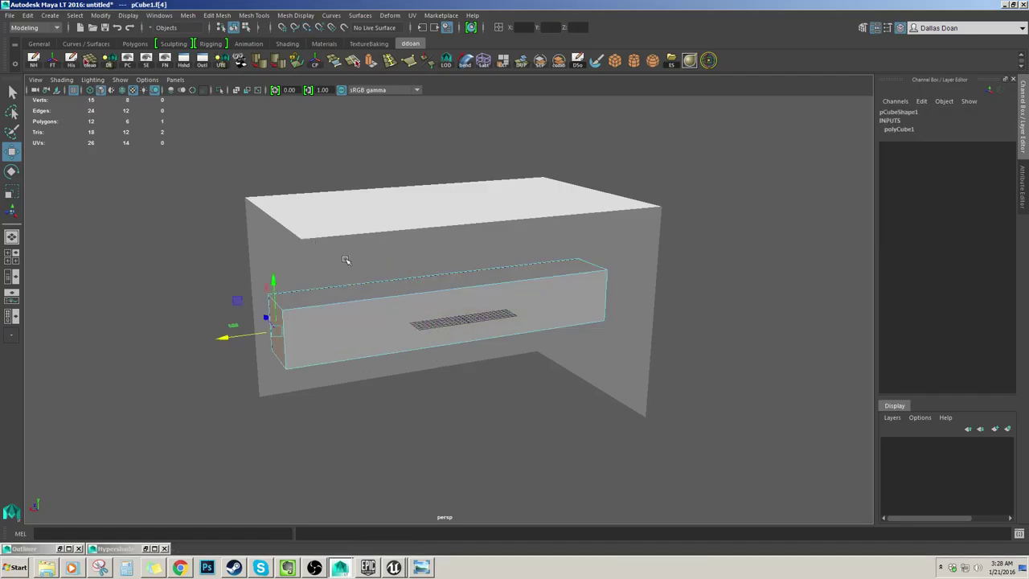
Snap the cube's remaining faces to the microwave block's corners so it matches the block's height and depth.
scroll(346, 260, down, 3)
click(417, 293)
alt+drag(417, 293, 489, 294)
mouse_move(448, 239)
mouse_down()
mouse_move(577, 225)
mouse_move(439, 221)
mouse_up()
key(v)
click(416, 278)
drag(374, 282, 361, 224)
key(v)
alt+drag(362, 229, 479, 324)
click(484, 289)
click(303, 345)
click(415, 309)
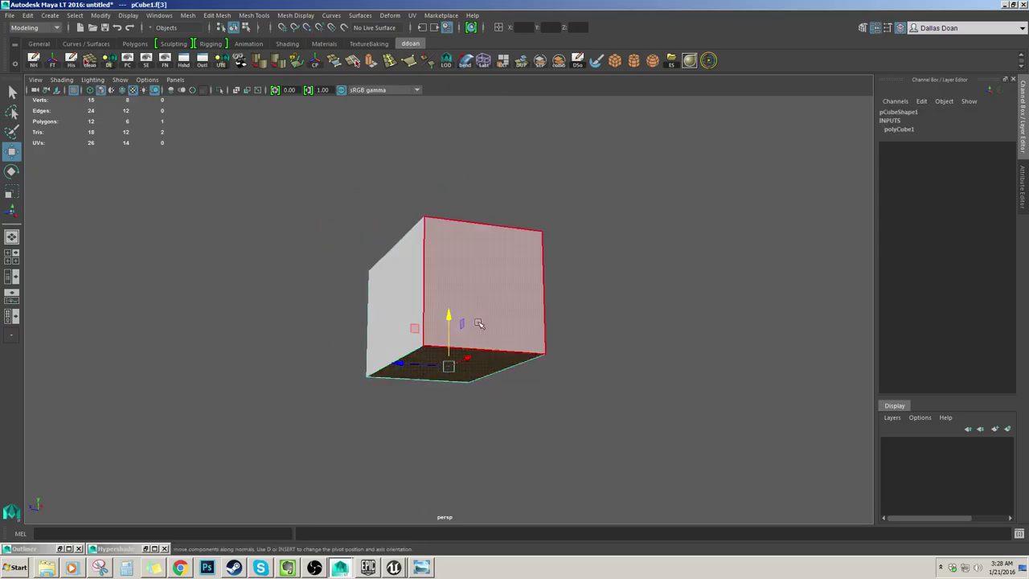
Return the cube to object selection and open the Outliner.
right_drag(469, 354, 484, 341)
alt+drag(484, 341, 533, 366)
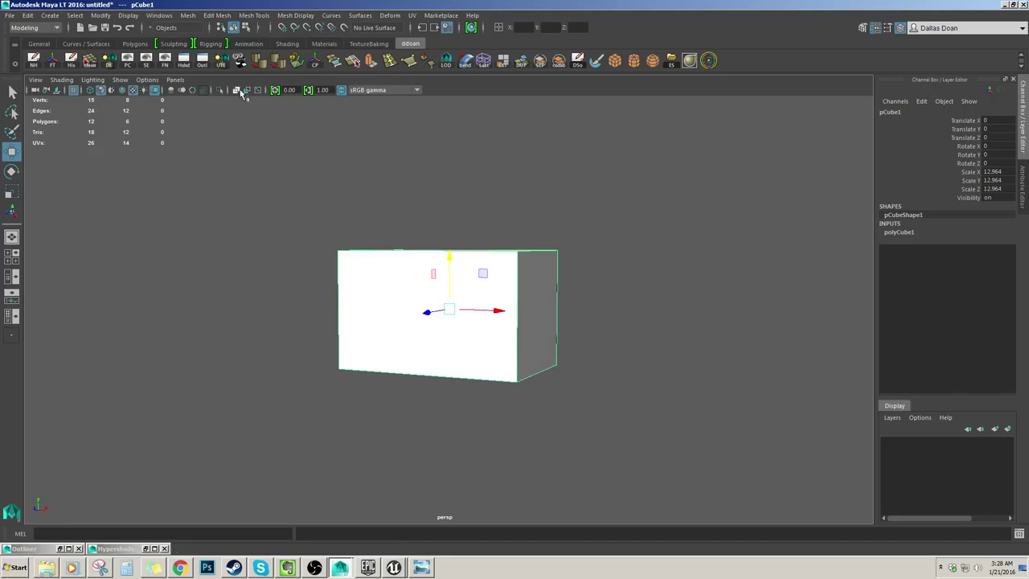
click(220, 61)
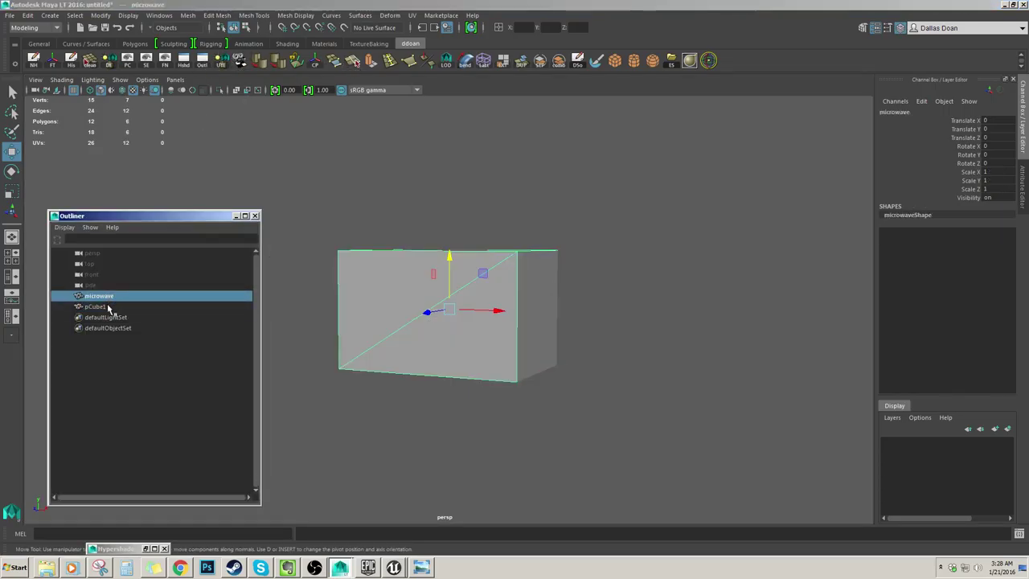
In File Explorer, go to the project's Content\Props folder and copy the base name of microwave_A.fbx.
click(46, 568)
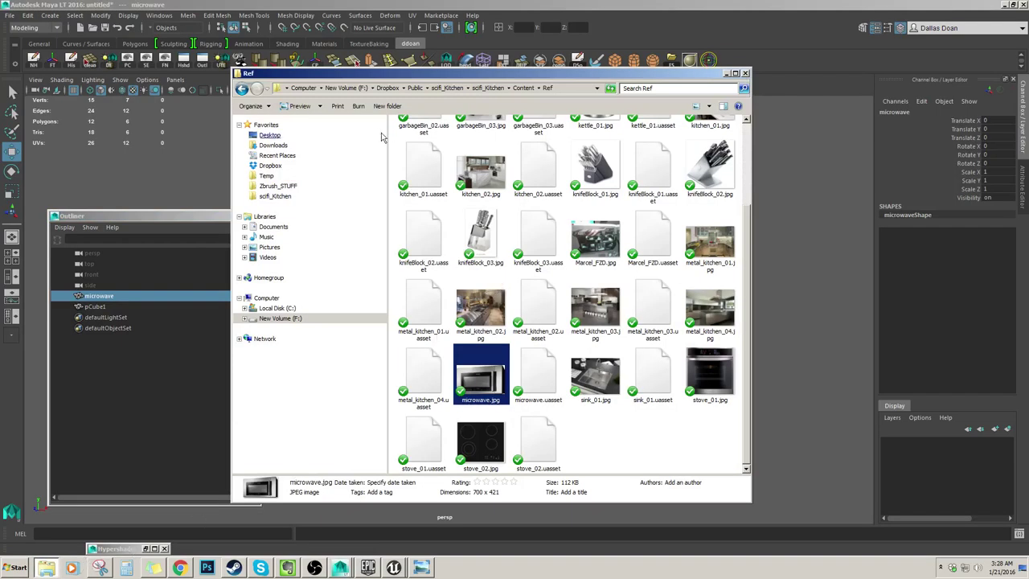
click(524, 87)
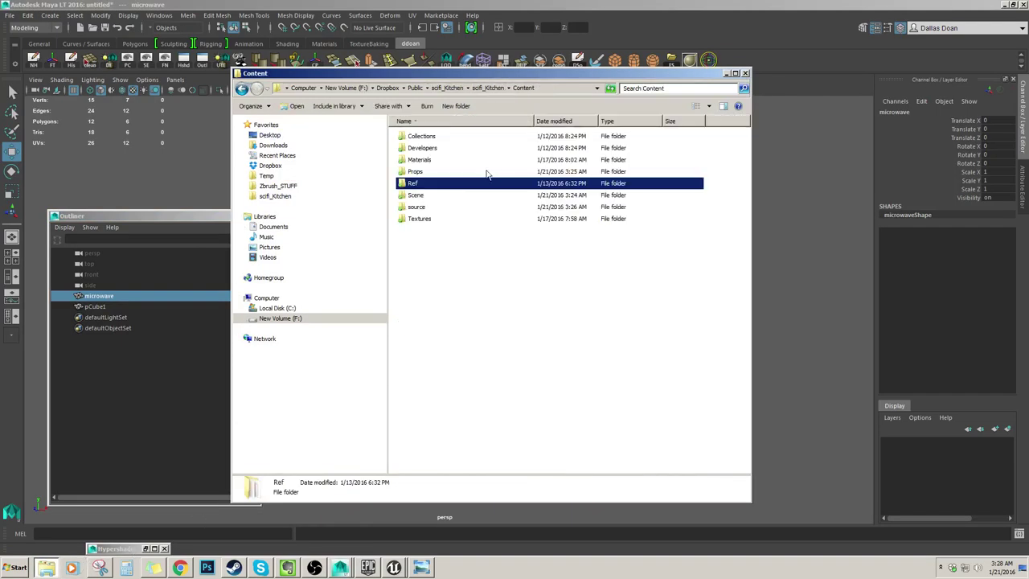
double_click(415, 171)
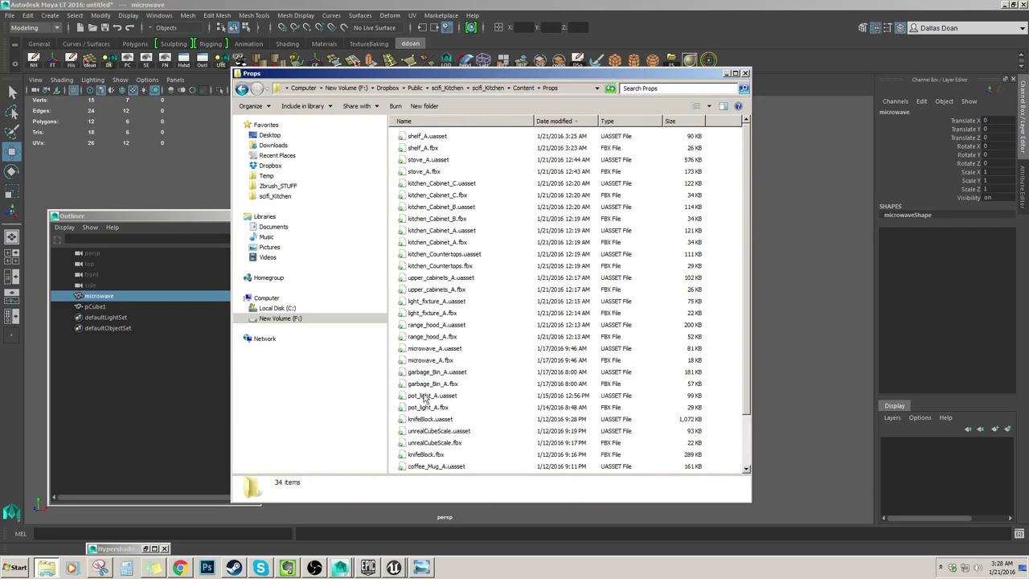
double_click(441, 359)
key(Escape)
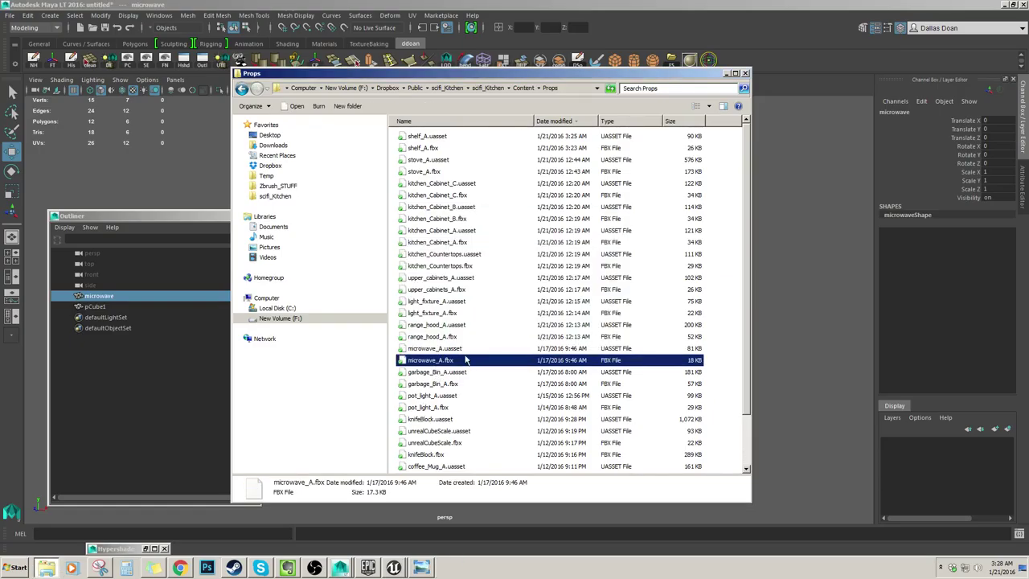
key(F2)
key(ctrl+c)
click(436, 373)
click(418, 362)
Back in Maya LT, rename pCube1 to microwave_A using the copied name.
click(161, 354)
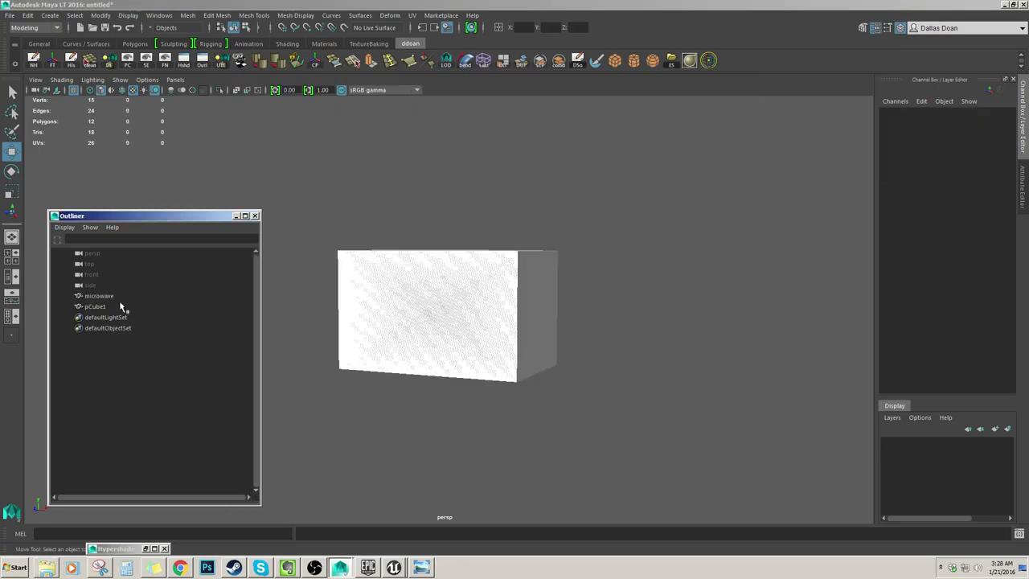
double_click(110, 310)
key(ctrl+v)
key(Return)
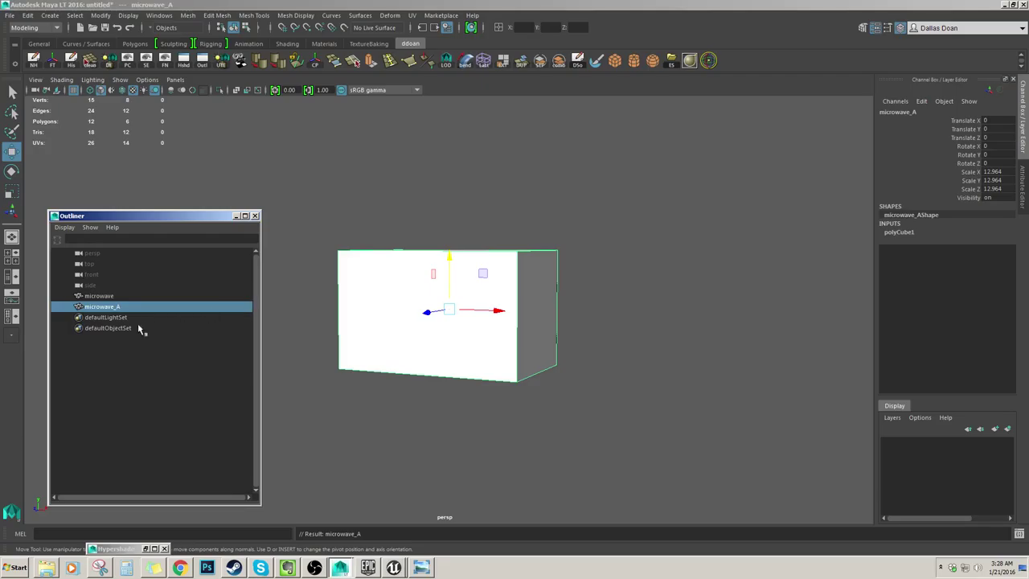
Rename the imported placeholder mesh to microwave_blockIn.
click(172, 297)
double_click(172, 297)
click(174, 296)
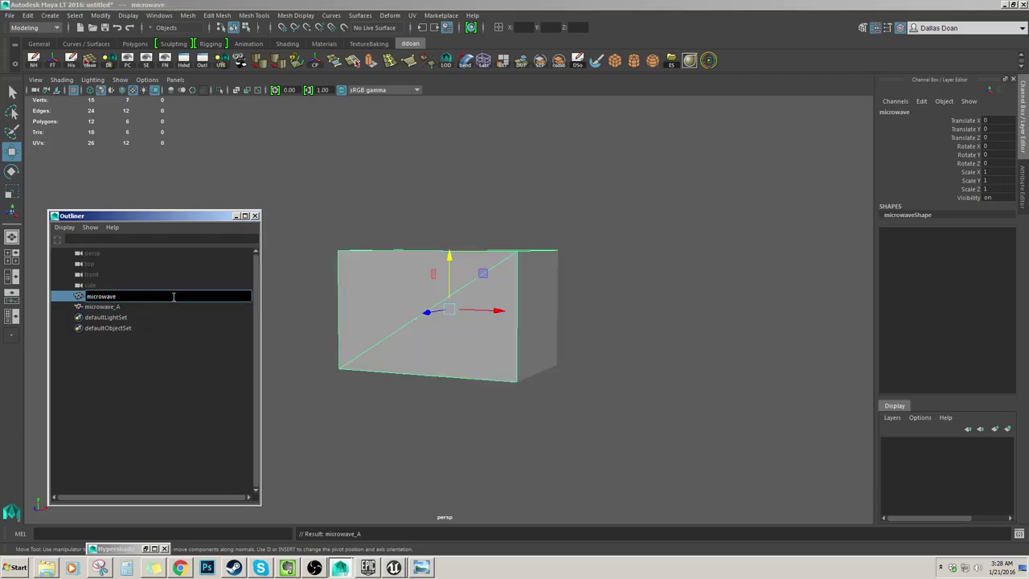
key(Return)
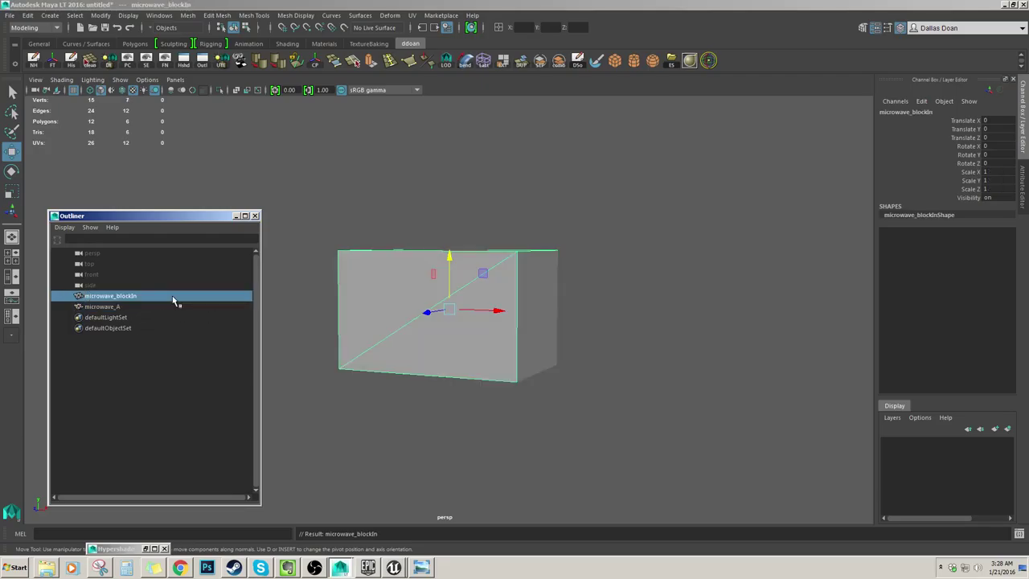
Hide microwave_blockIn and select microwave_A.
click(149, 306)
click(148, 296)
click(147, 306)
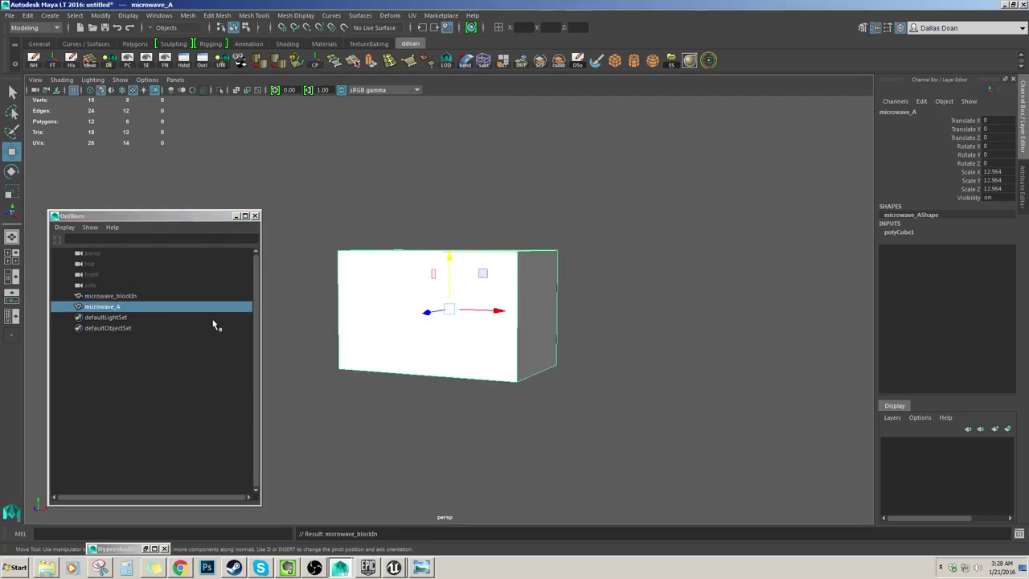
click(193, 297)
key(ctrl+h)
click(426, 317)
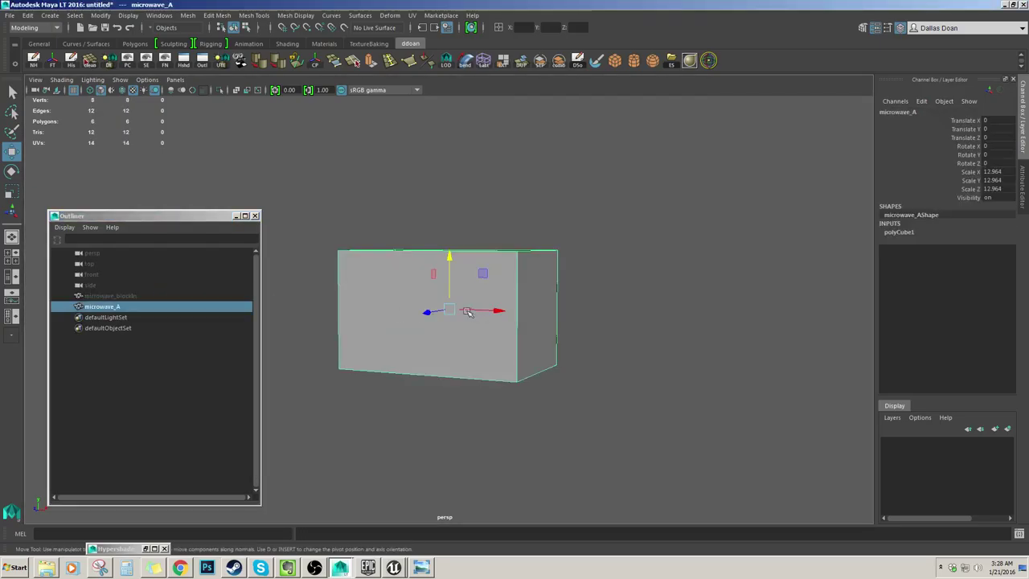
Insert an edge loop around microwave_A close to its front face to mark the door's thickness.
alt+drag(469, 312, 487, 323)
alt+middle_drag(487, 323, 497, 318)
alt+drag(500, 320, 422, 316)
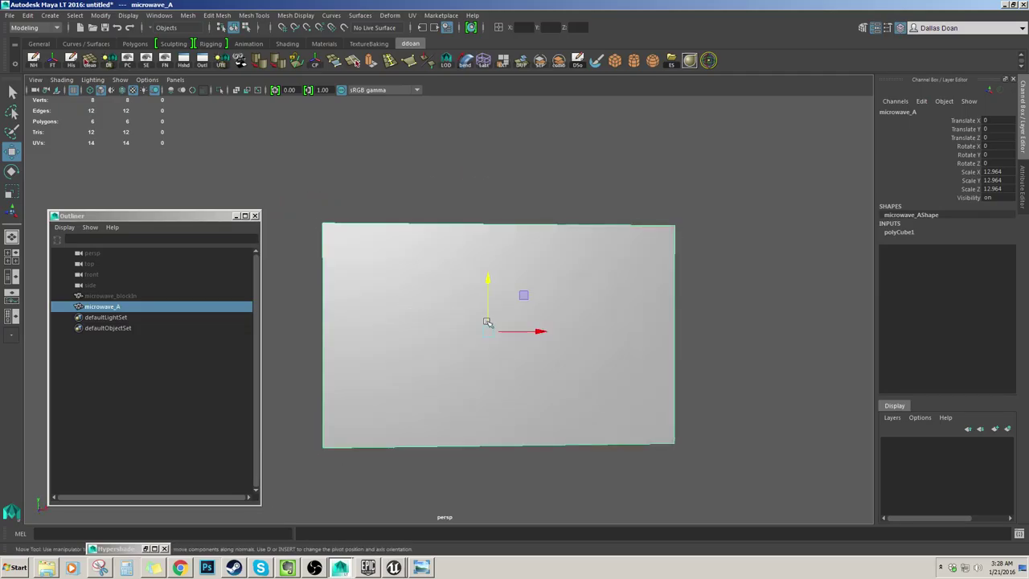
alt+drag(487, 322, 441, 268)
scroll(448, 298, up, 3)
scroll(422, 293, down, 3)
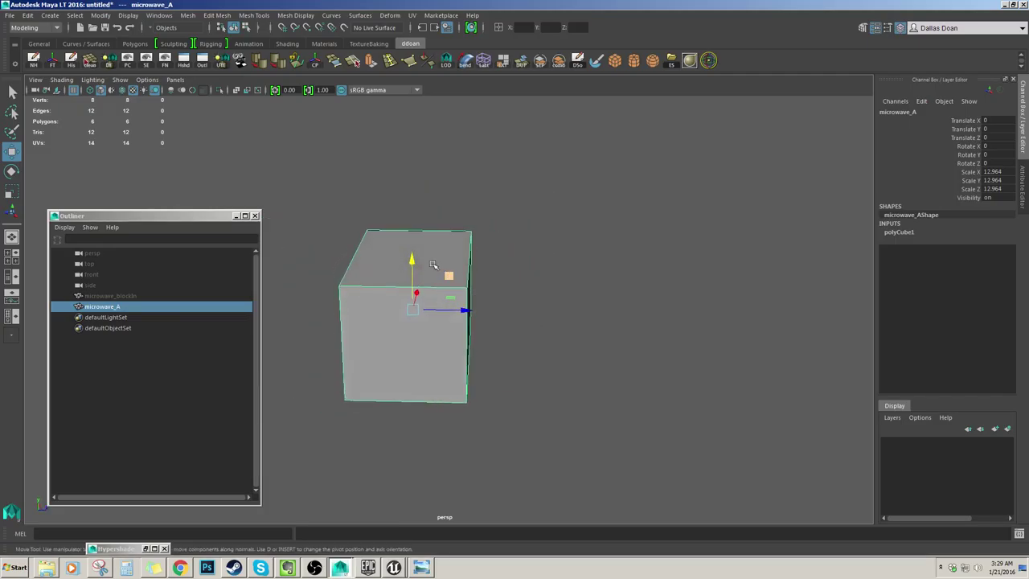
scroll(438, 267, up, 3)
right_drag(457, 279, 434, 281)
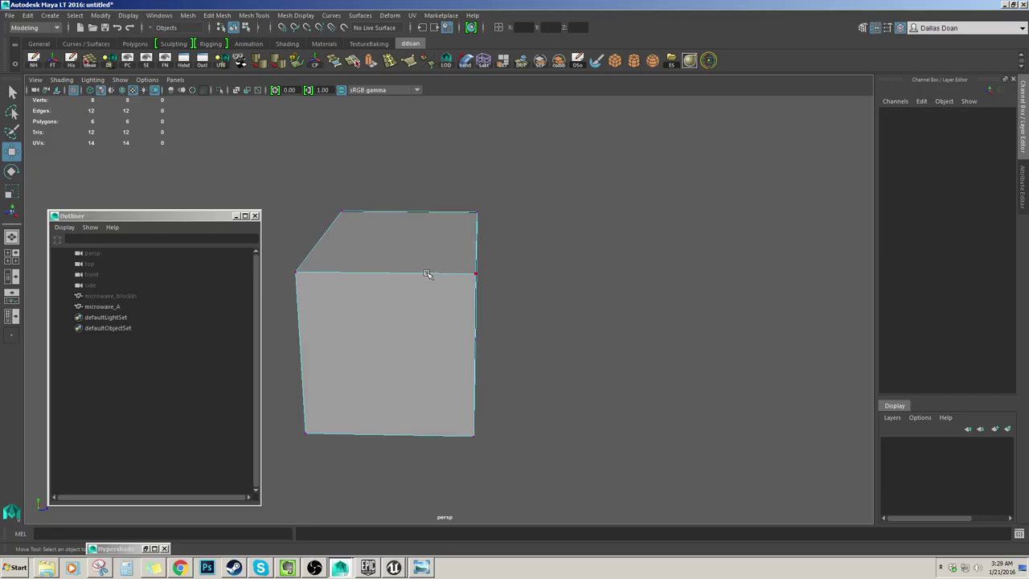
click(413, 342)
alt+drag(407, 333, 414, 278)
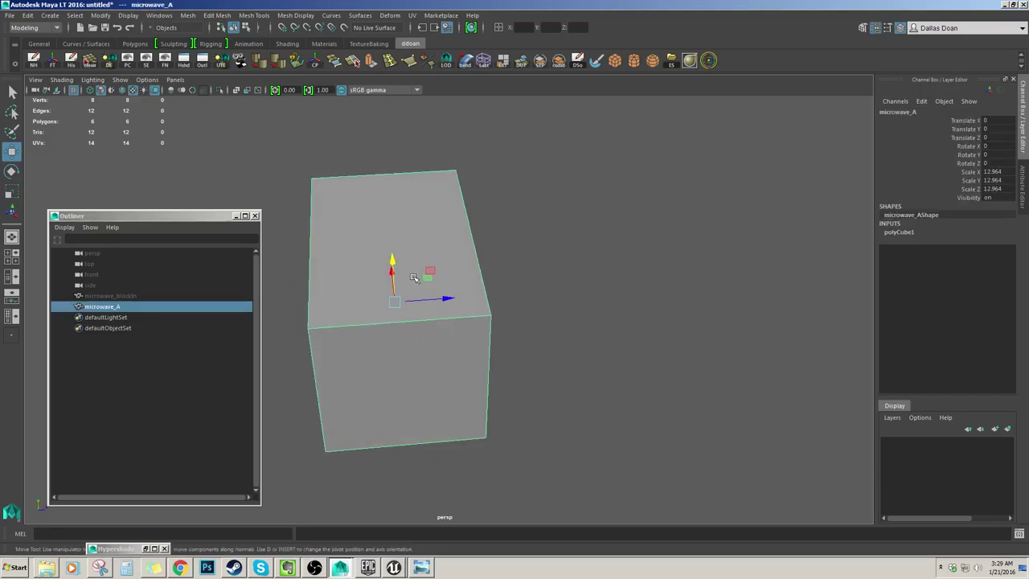
shift+right_drag(370, 295, 447, 304)
mouse_move(447, 303)
alt+mouse_down()
mouse_move(456, 285)
mouse_move(459, 305)
alt+mouse_up()
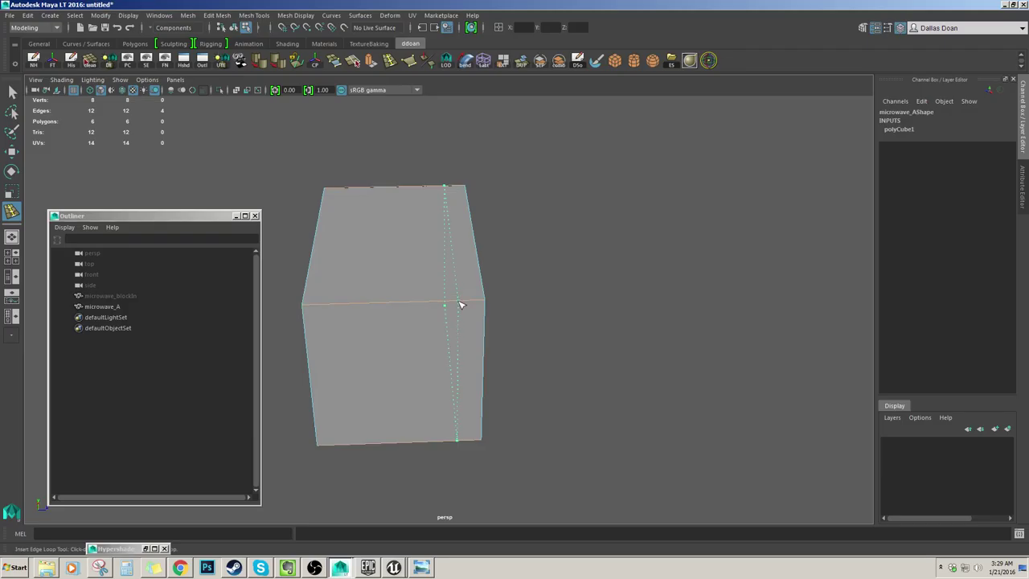
drag(459, 304, 461, 305)
alt+drag(489, 315, 485, 301)
key(w)
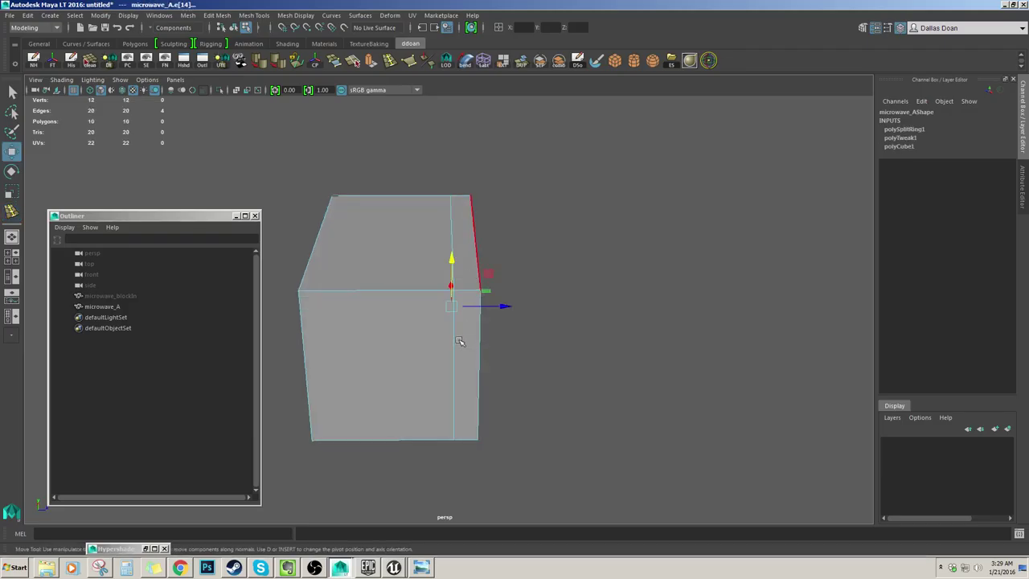
Return microwave_A to object selection and delete its construction history.
right_drag(461, 341, 492, 320)
scroll(442, 338, up, 3)
alt+drag(492, 322, 485, 207)
scroll(498, 273, down, 4)
alt+drag(501, 288, 496, 310)
key(alt+shift+d)
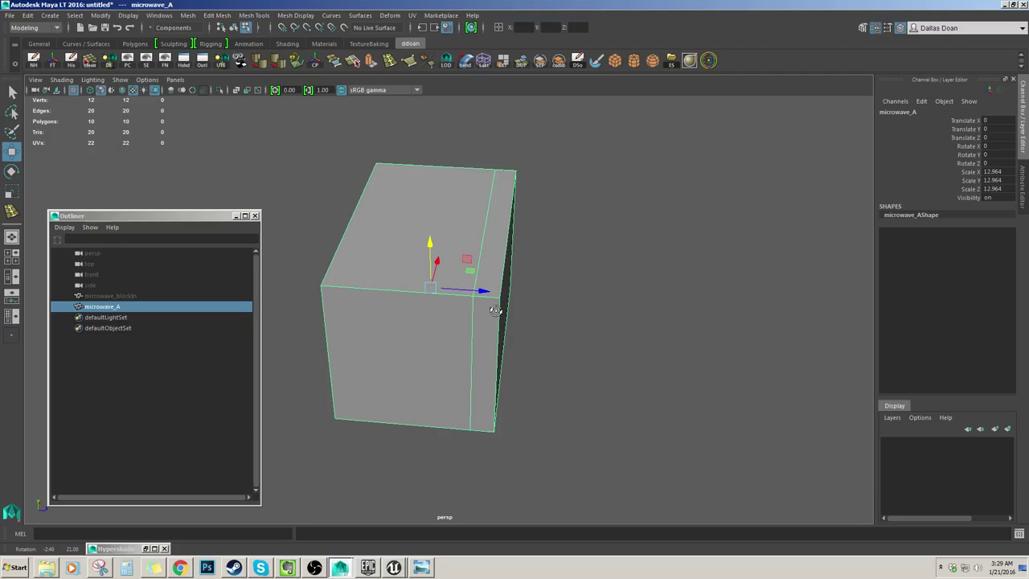
Duplicate microwave_A and move the copy about 55 units along Z, in front of the original.
scroll(515, 304, up, 2)
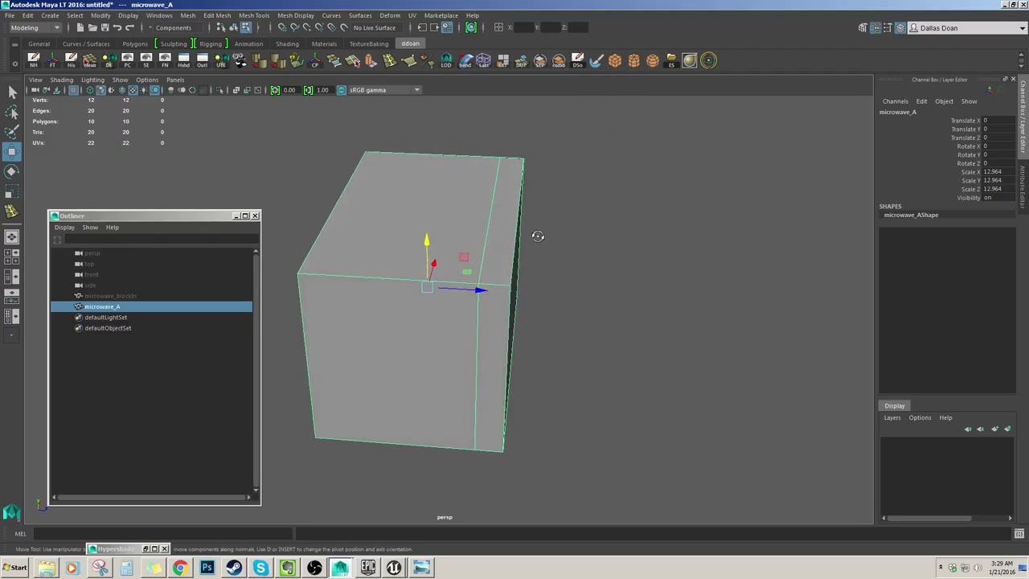
alt+drag(538, 235, 492, 241)
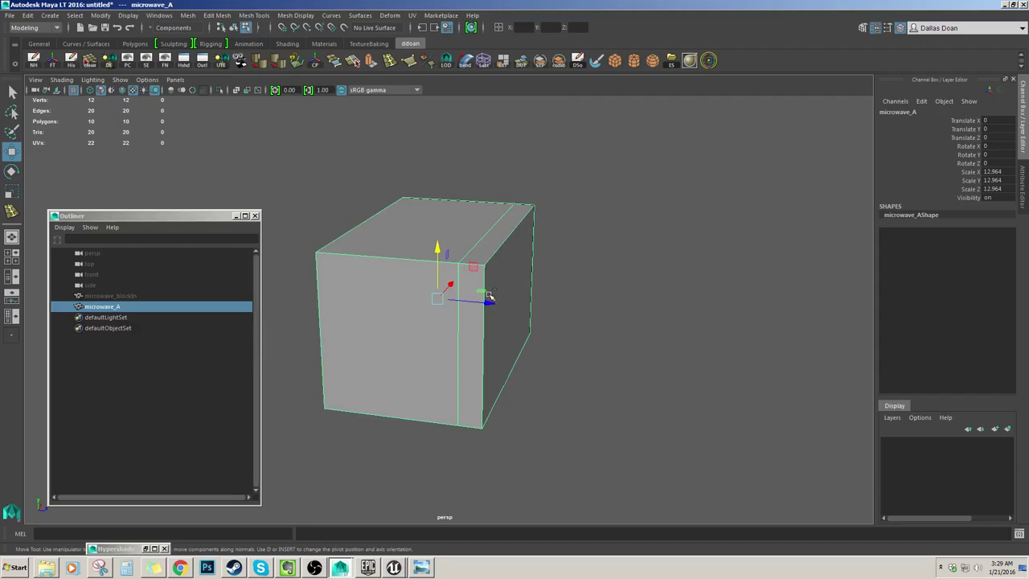
key(ctrl+d)
alt+drag(484, 308, 665, 287)
alt+drag(603, 278, 578, 291)
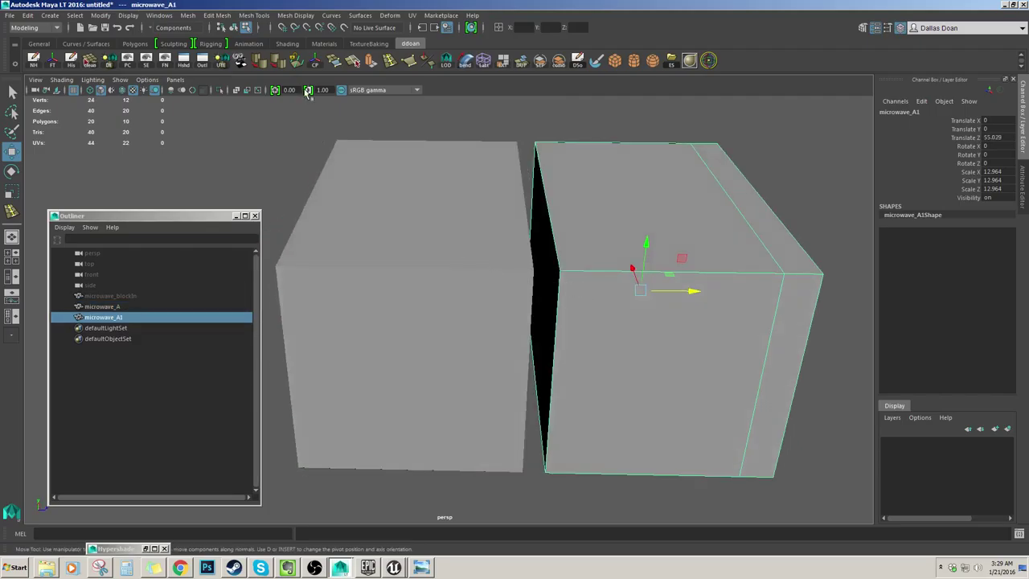
Set the viewport to smooth shading with wireframe lines overlaid on both meshes.
click(92, 91)
scroll(586, 271, down, 3)
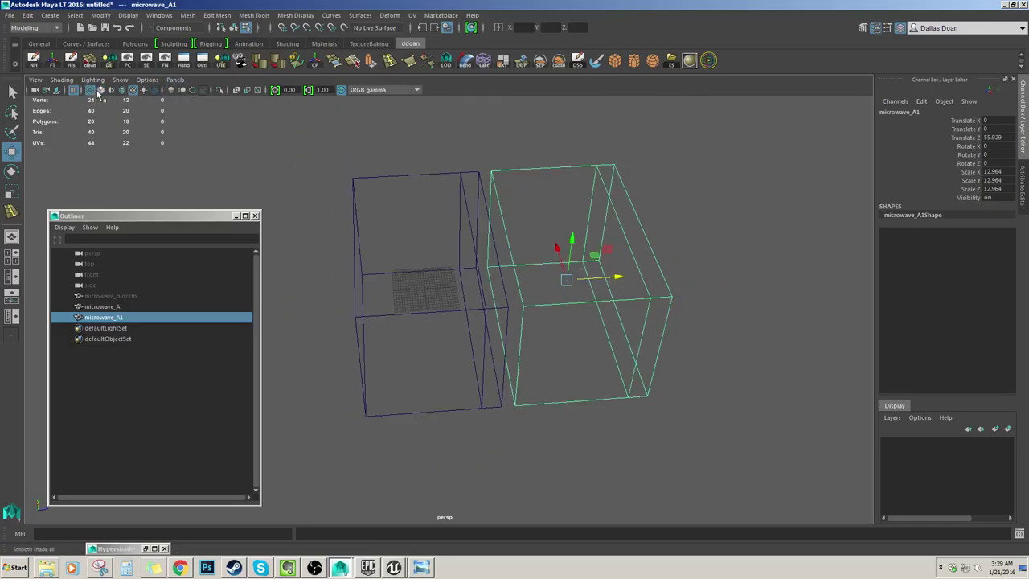
click(100, 91)
scroll(440, 214, up, 2)
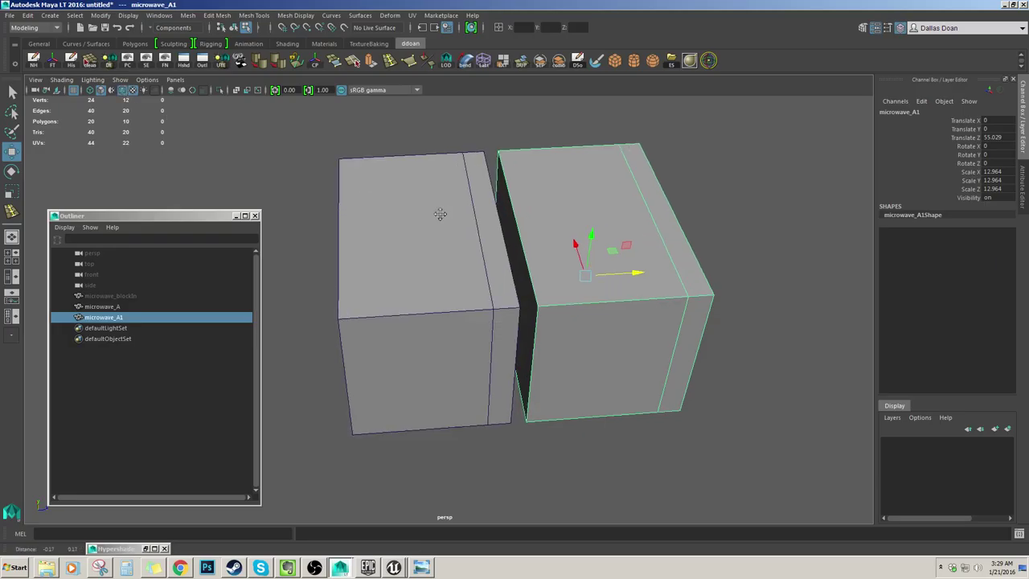
Snap the duplicate's back face to the edge loop on microwave_A.
alt+drag(440, 214, 430, 208)
alt+drag(551, 235, 460, 265)
click(510, 284)
click(493, 279)
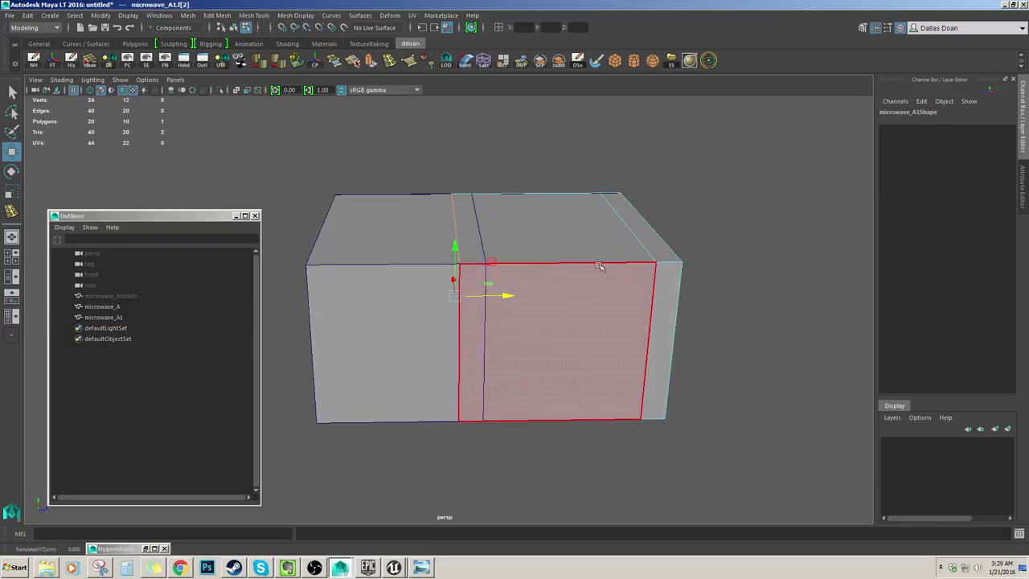
Delete the leftover edge loop near the front of the duplicate.
alt+drag(651, 279, 682, 303)
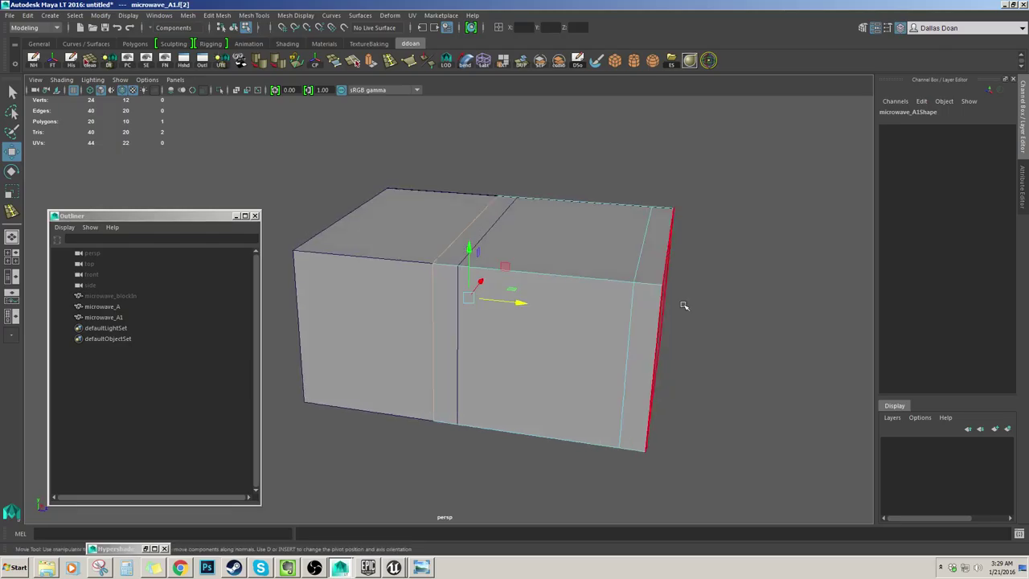
double_click(643, 239)
alt+drag(619, 280, 619, 250)
Snap the duplicate's front face to microwave_A's front so it forms a thin door slab.
click(632, 285)
alt+drag(632, 285, 426, 271)
click(430, 290)
click(141, 317)
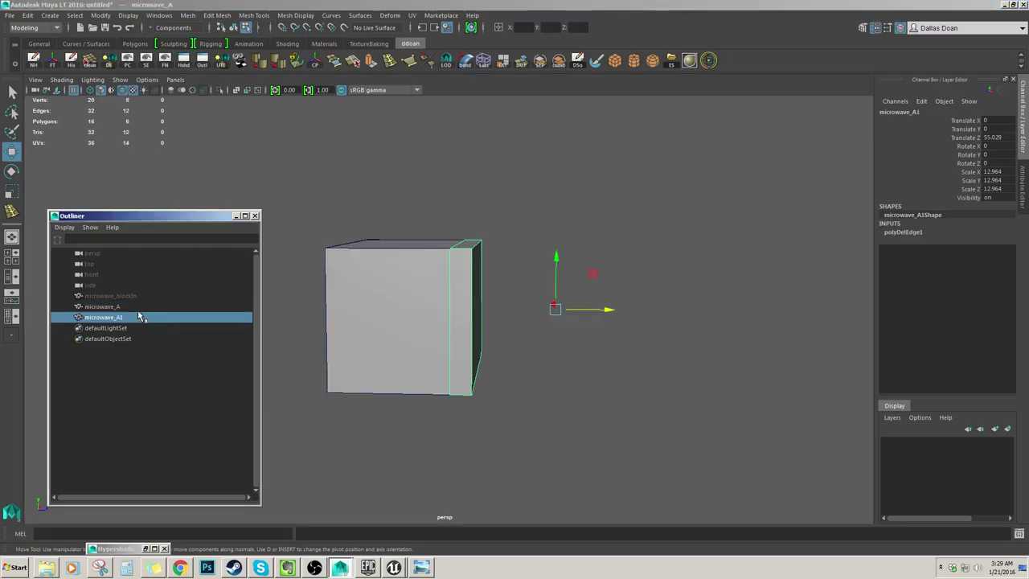
Isolate microwave_A in the viewport and switch it to face selection.
click(143, 307)
alt+drag(351, 278, 501, 277)
key(ctrl+1)
key(F11)
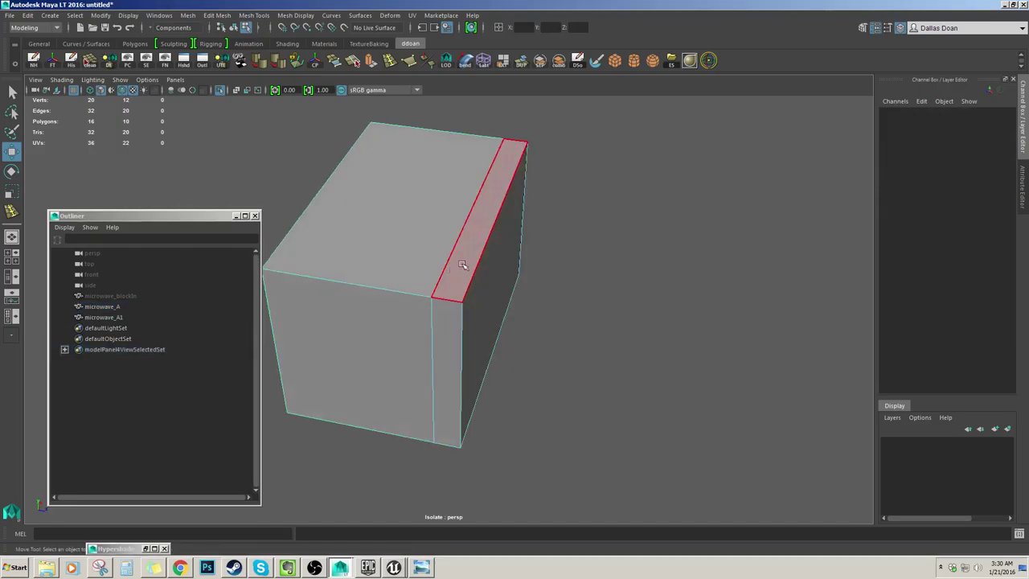
Snap microwave_A's front face back onto its edge loop, collapsing the front strip.
click(497, 283)
alt+drag(497, 283, 481, 294)
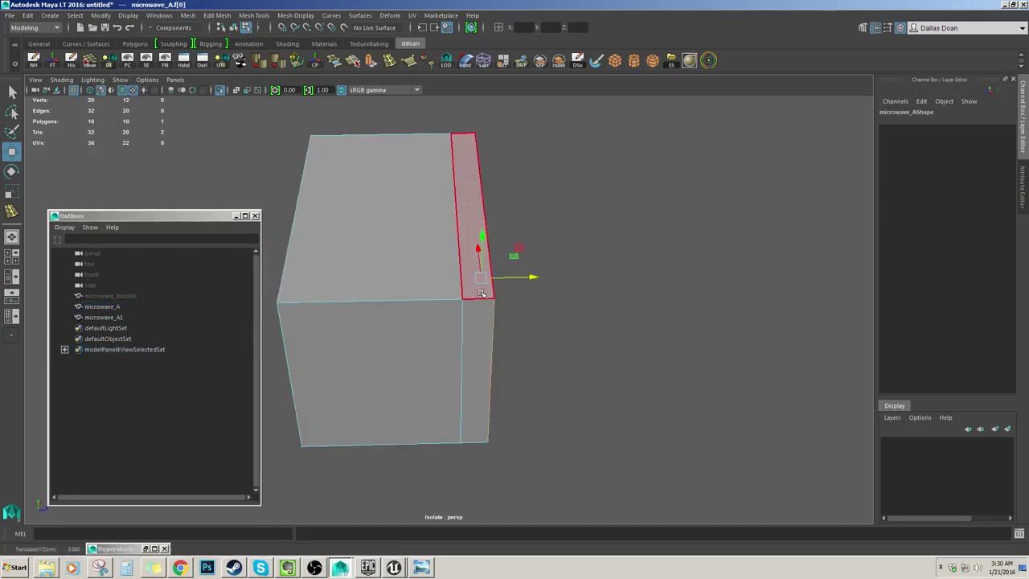
middle_drag(481, 294, 469, 306)
alt+drag(469, 304, 444, 287)
key(Delete)
Merge microwave_A's overlapping front corner vertices with a 0.007 distance threshold and leave the isolated view.
key(F9)
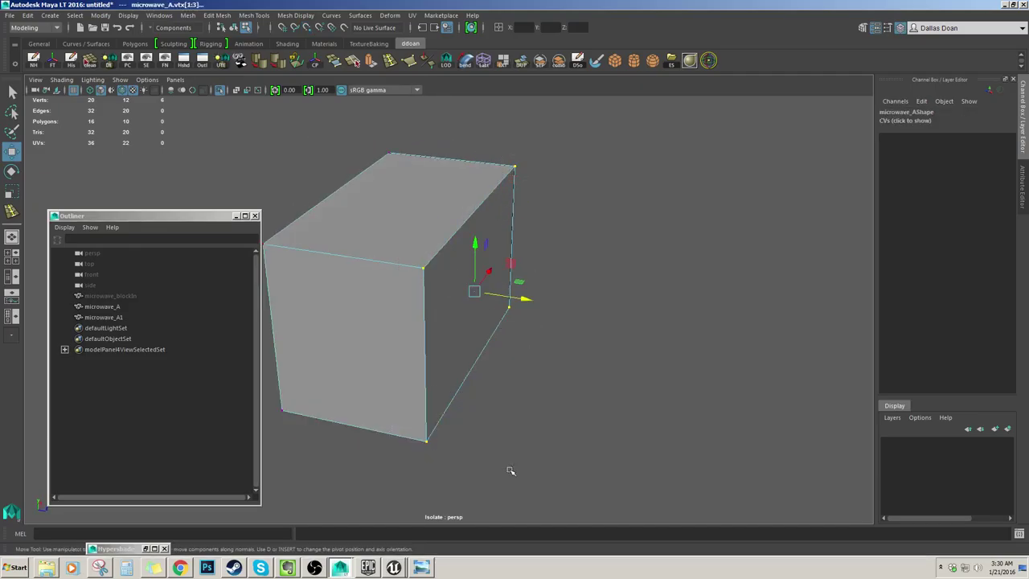
alt+drag(463, 373, 470, 375)
shift+right_drag(498, 220, 480, 255)
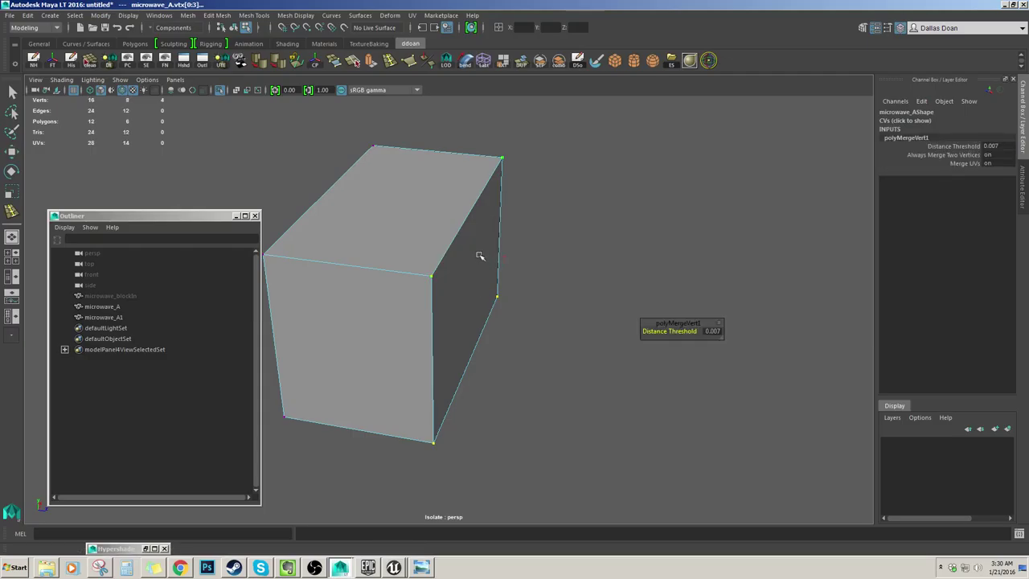
alt+drag(480, 254, 471, 273)
key(F8)
key(ctrl+1)
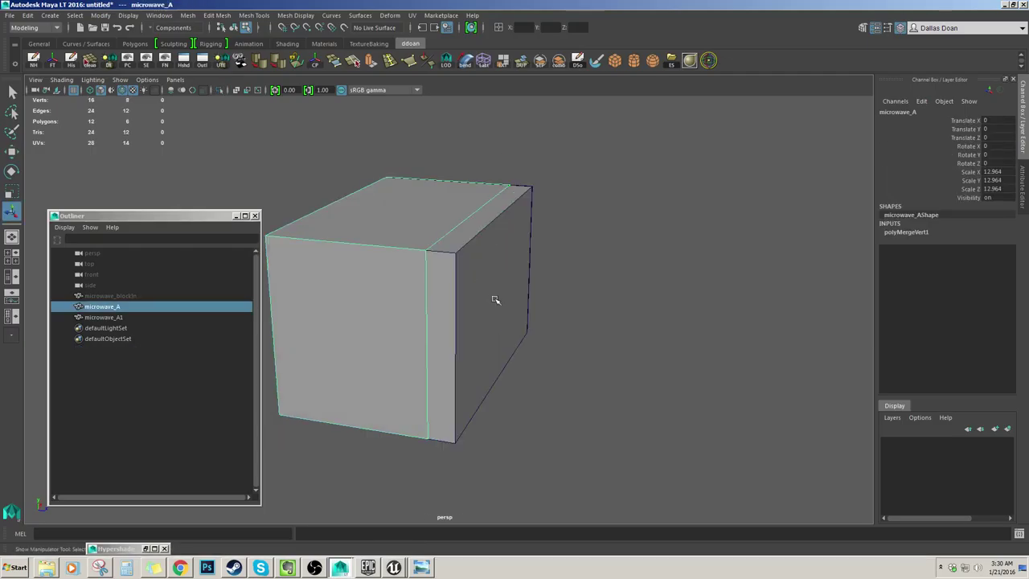
Inspect the separate door slab and the microwave body, including the corner vertices where they meet.
alt+drag(517, 308, 554, 312)
click(583, 314)
right_drag(478, 287, 454, 287)
alt+drag(454, 287, 490, 270)
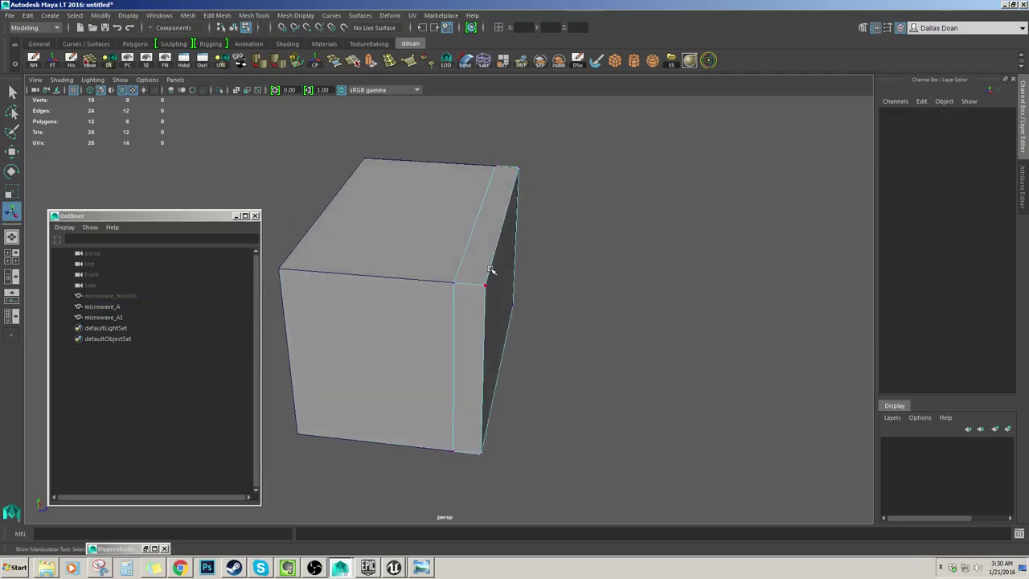
click(481, 326)
alt+drag(481, 326, 503, 317)
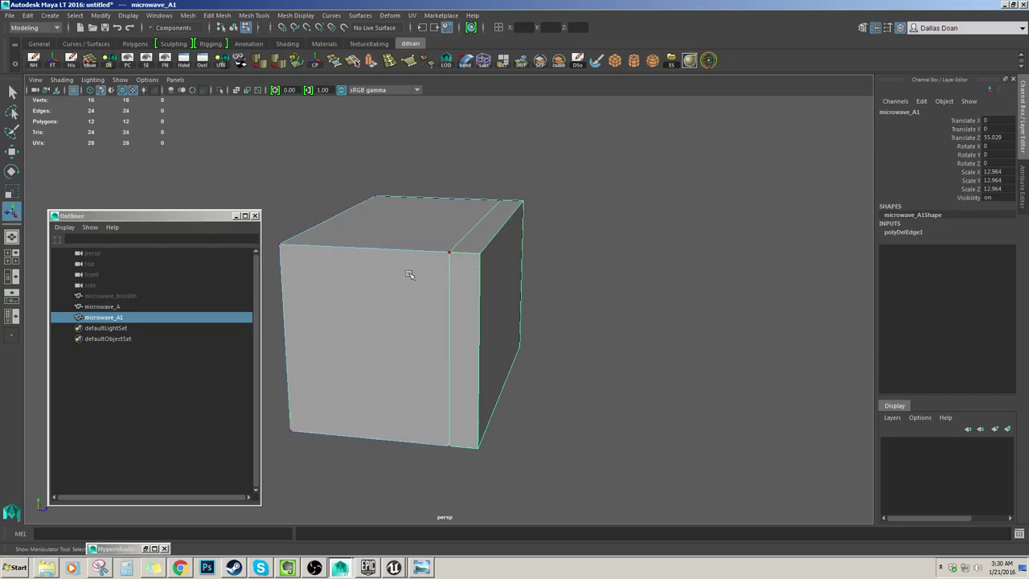
right_drag(404, 324, 421, 312)
alt+drag(442, 304, 427, 314)
right_drag(434, 277, 407, 271)
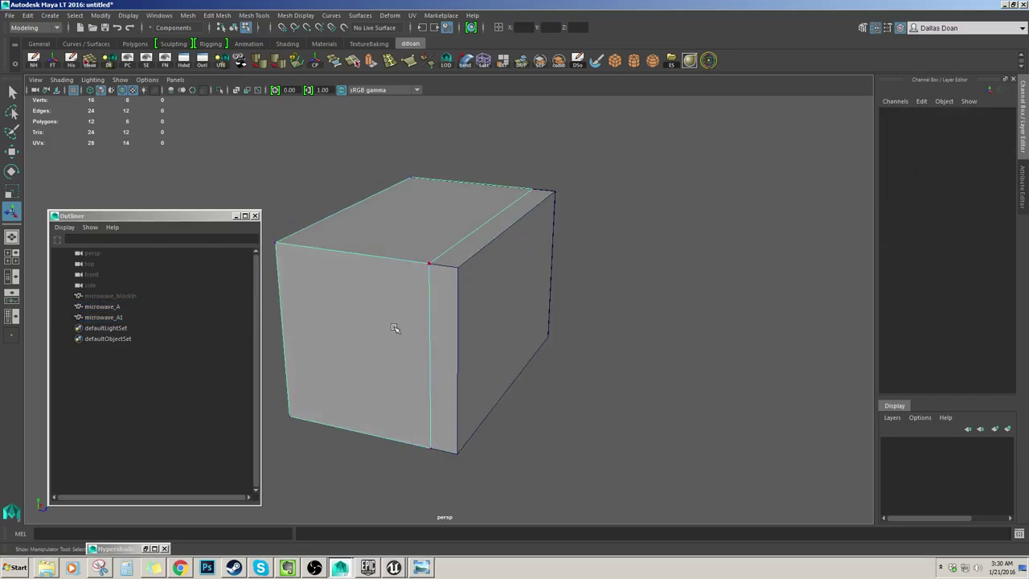
Select the microwave's front door slab and study the door and side panel layout in the microwave.jpg reference photo.
right_drag(395, 328, 423, 312)
alt+drag(440, 302, 436, 325)
click(495, 318)
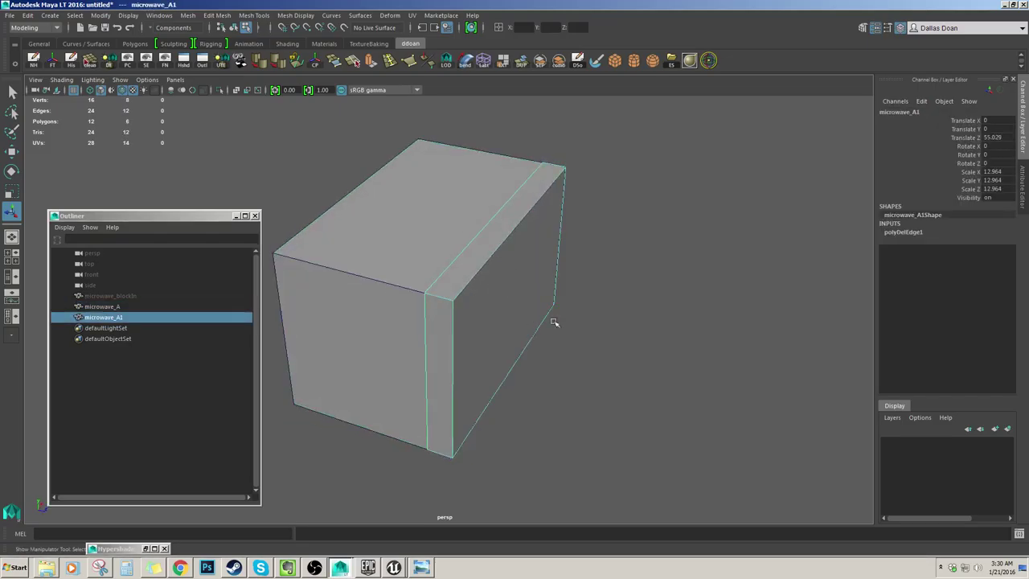
alt+drag(553, 321, 575, 258)
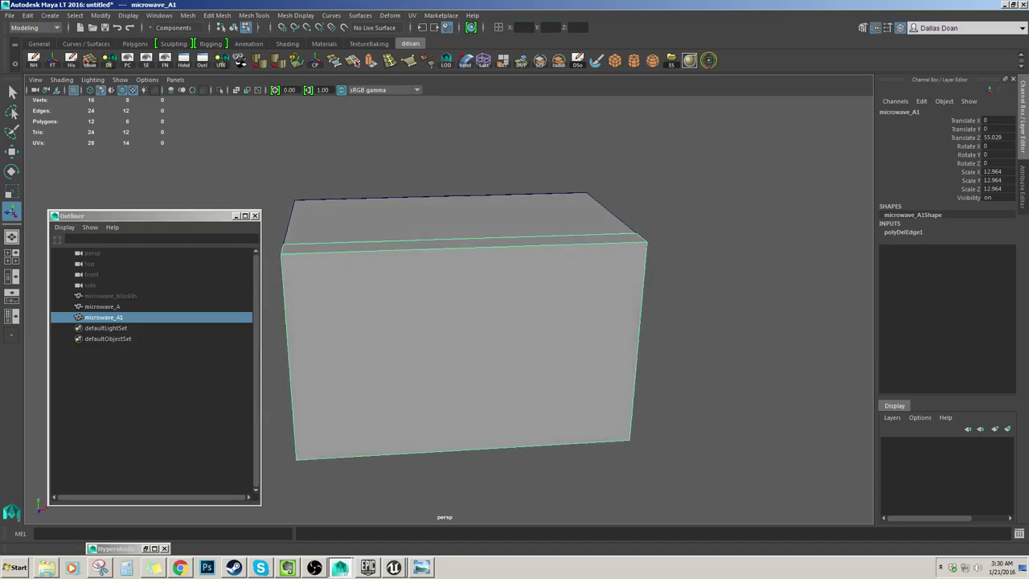
drag(0, 120, 336, 115)
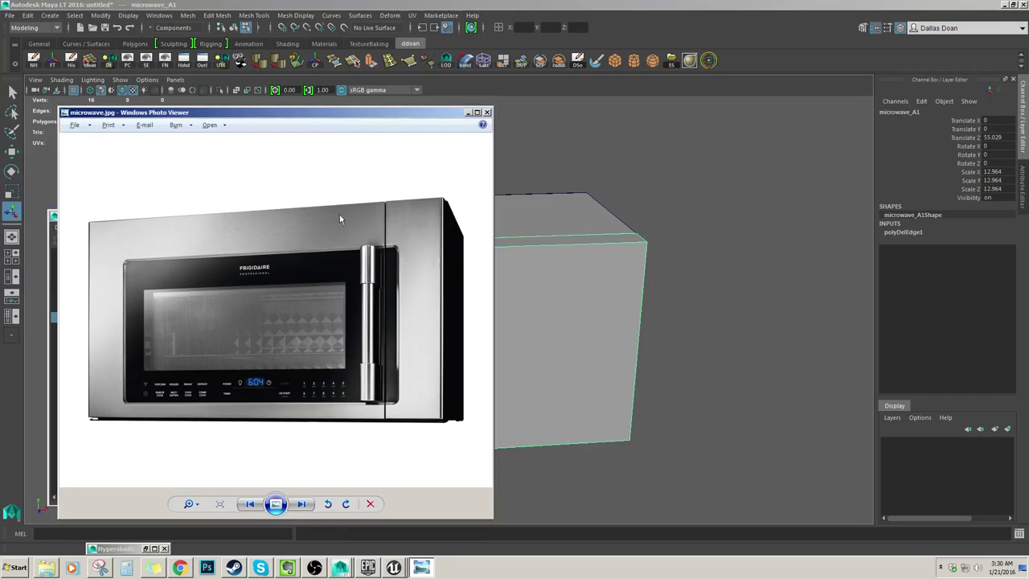
key(alt+Tab)
Insert a vertical edge loop in the microwave's front slab close to its right-hand end, separating door from side panel.
alt+drag(458, 224, 461, 235)
right_drag(615, 300, 584, 302)
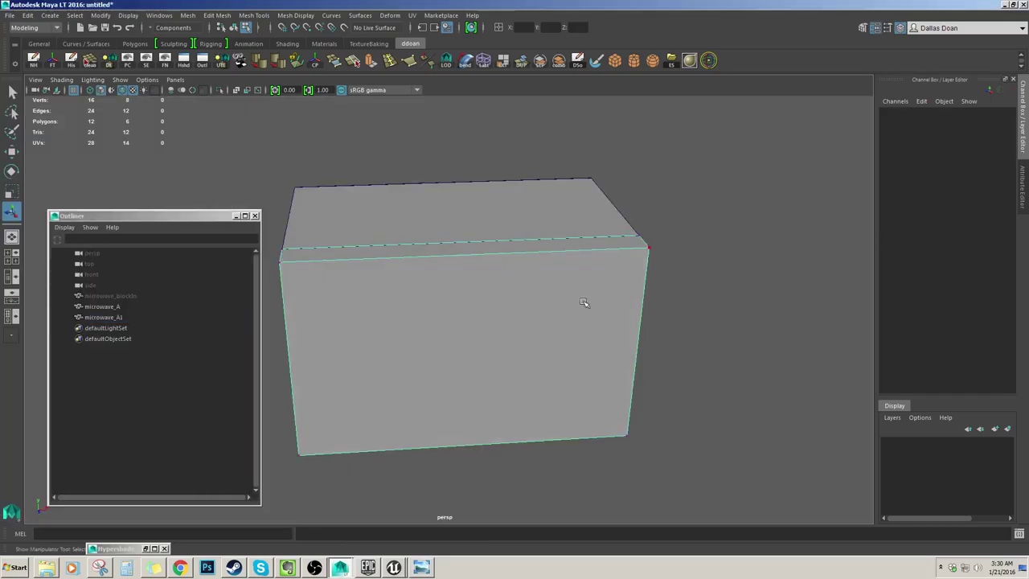
alt+drag(583, 302, 561, 266)
right_drag(547, 334, 570, 304)
alt+drag(569, 304, 555, 267)
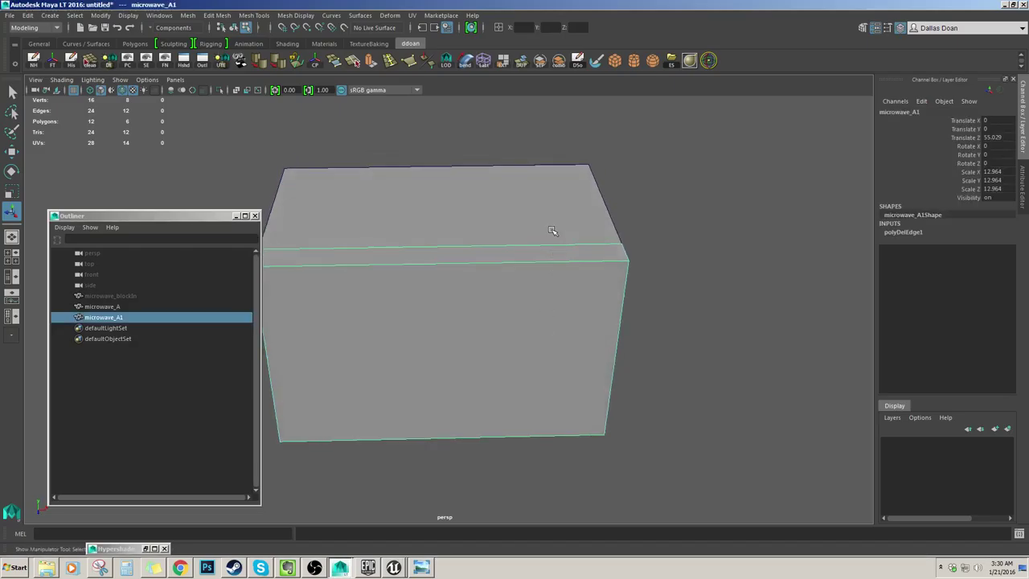
shift+right_drag(537, 270, 517, 284)
click(546, 265)
drag(548, 264, 562, 264)
Delete the front slab's construction history and duplicate the slab.
key(w)
right_drag(555, 322, 578, 294)
alt+drag(555, 282, 544, 321)
key(alt+shift+d)
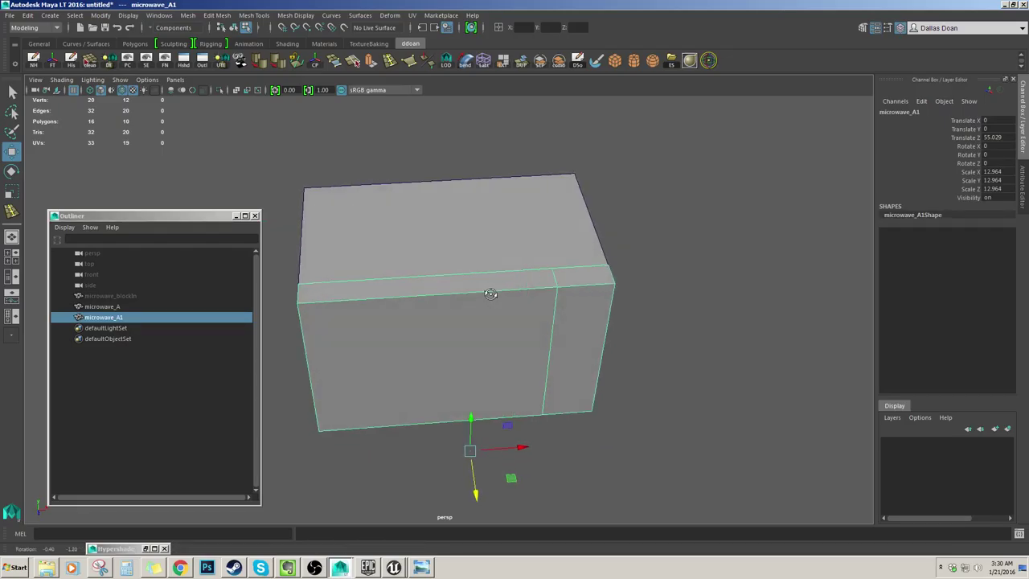
scroll(490, 288, up, 1)
key(ctrl+d)
Isolate the duplicate slab and snap its left end face onto the vertical edge loop, leaving only the narrow side panel.
scroll(485, 319, down, 3)
alt+drag(484, 319, 511, 327)
scroll(485, 322, up, 3)
scroll(487, 312, up, 2)
scroll(487, 312, down, 3)
key(ctrl+1)
key(F11)
click(428, 318)
key(v)
middle_drag(633, 265, 620, 257)
Merge the side panel's overlapping left-end vertices with a 0.007 distance threshold and leave the isolated view.
mouse_move(618, 256)
alt+mouse_down()
mouse_move(626, 249)
mouse_move(609, 238)
alt+mouse_up()
key(F9)
drag(478, 209, 588, 469)
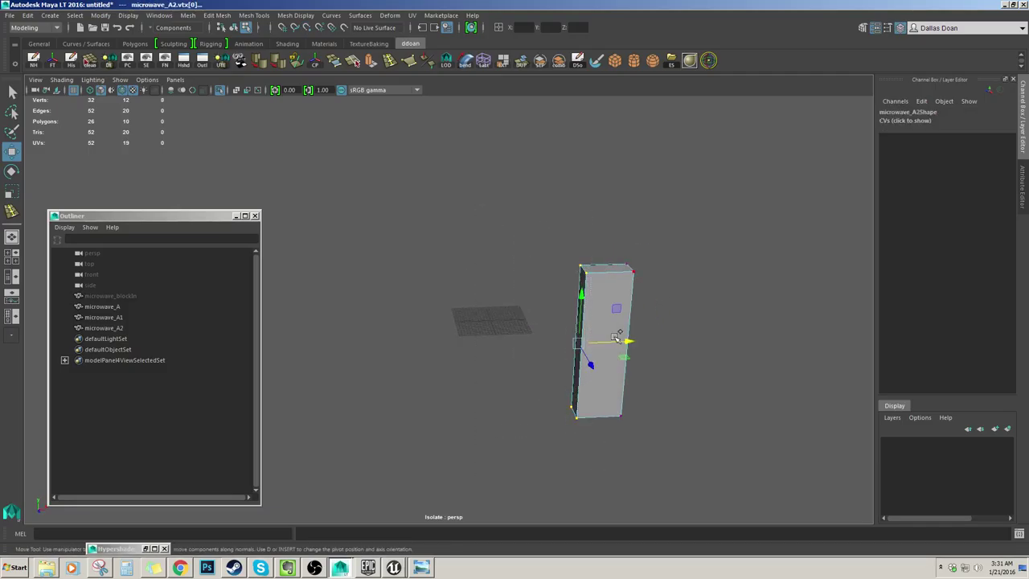
shift+right_drag(653, 281, 651, 249)
alt+drag(651, 250, 600, 311)
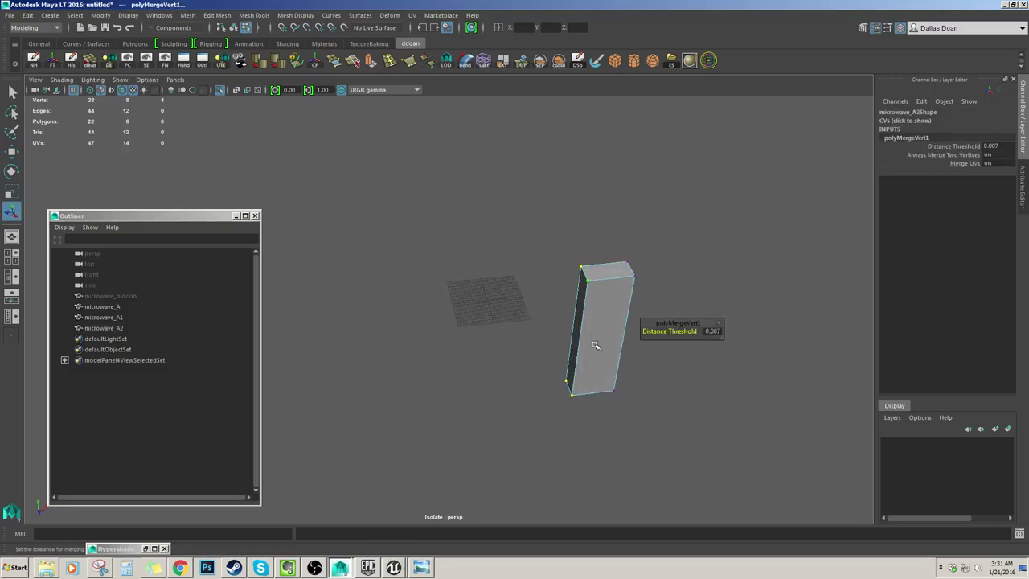
key(F8)
key(ctrl+1)
Isolate the original slab, microwave_A1, and snap its right-end vertices onto the vertical edge loop to form the door.
alt+drag(591, 348, 501, 285)
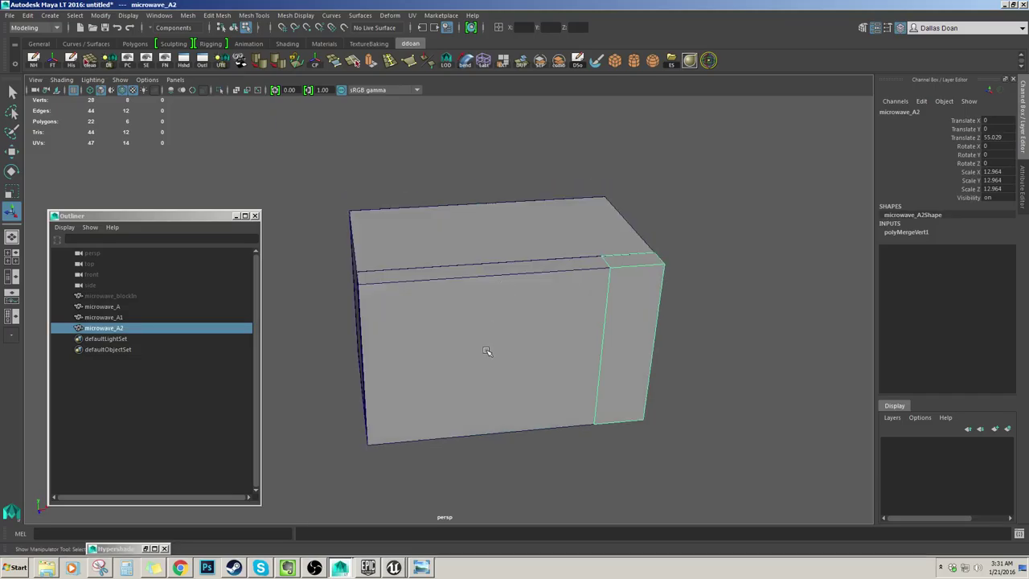
click(486, 352)
alt+drag(486, 351, 586, 354)
key(ctrl+1)
alt+middle_drag(586, 354, 457, 328)
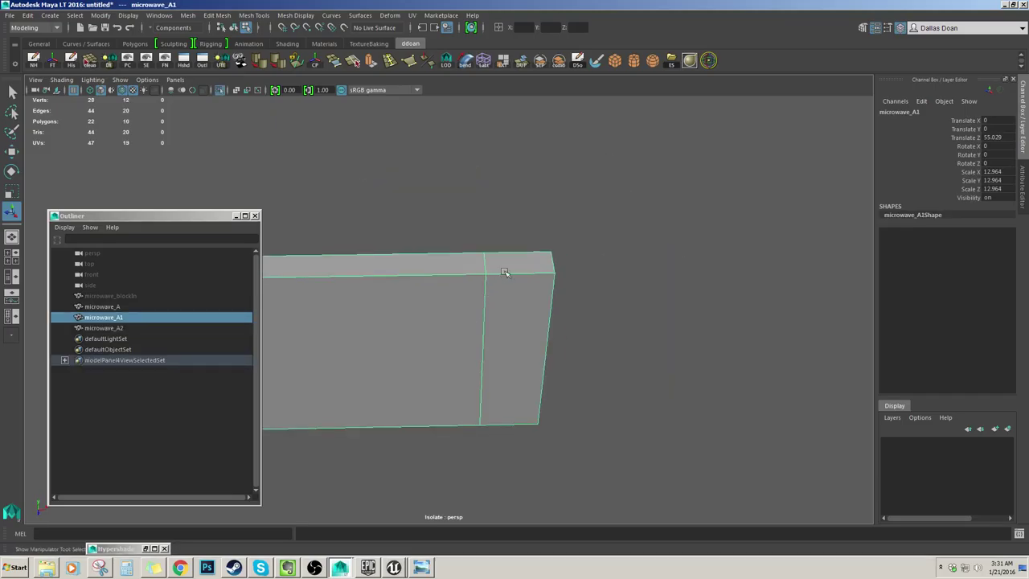
key(F9)
drag(522, 214, 603, 462)
alt+drag(562, 291, 636, 319)
key(w)
alt+drag(552, 318, 499, 325)
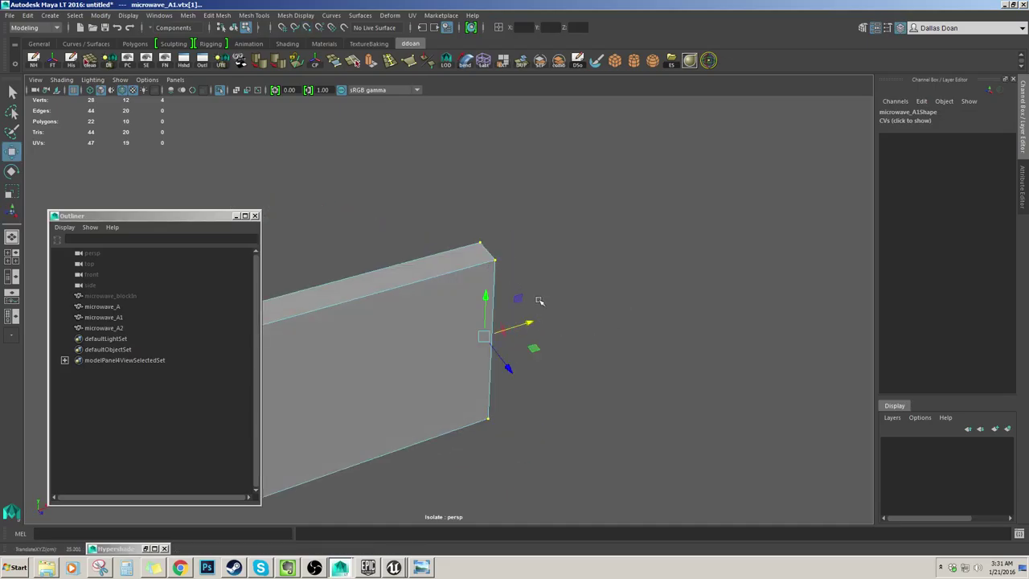
Merge the overlapping vertices at the right-hand end of the microwave_A1 door.
drag(379, 193, 464, 301)
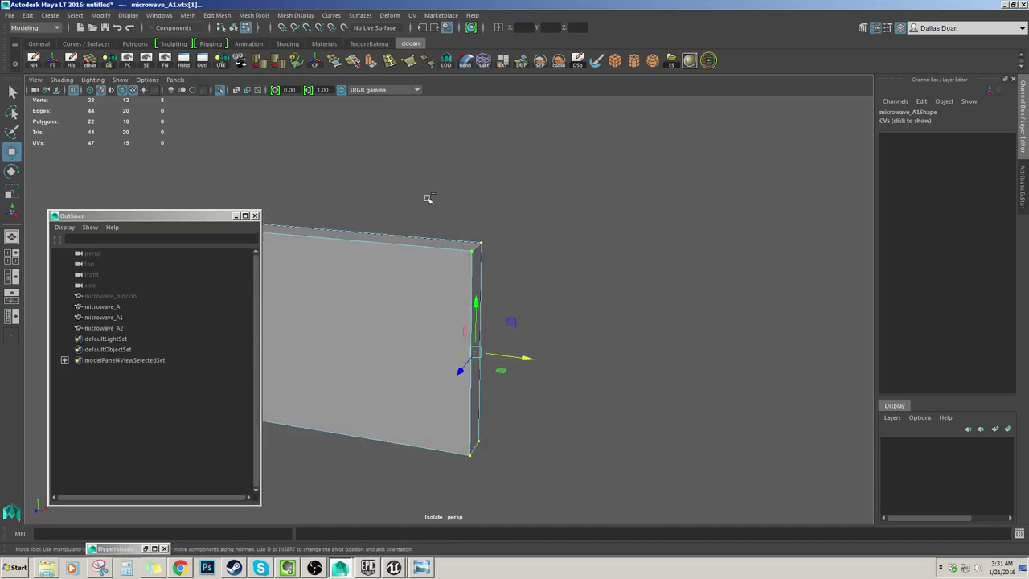
key(ctrl+m)
alt+drag(394, 238, 486, 262)
Check the merged corner vertices at the door's right-hand end and leave the isolated view.
alt+drag(585, 299, 584, 416)
key(ctrl+z)
key(w)
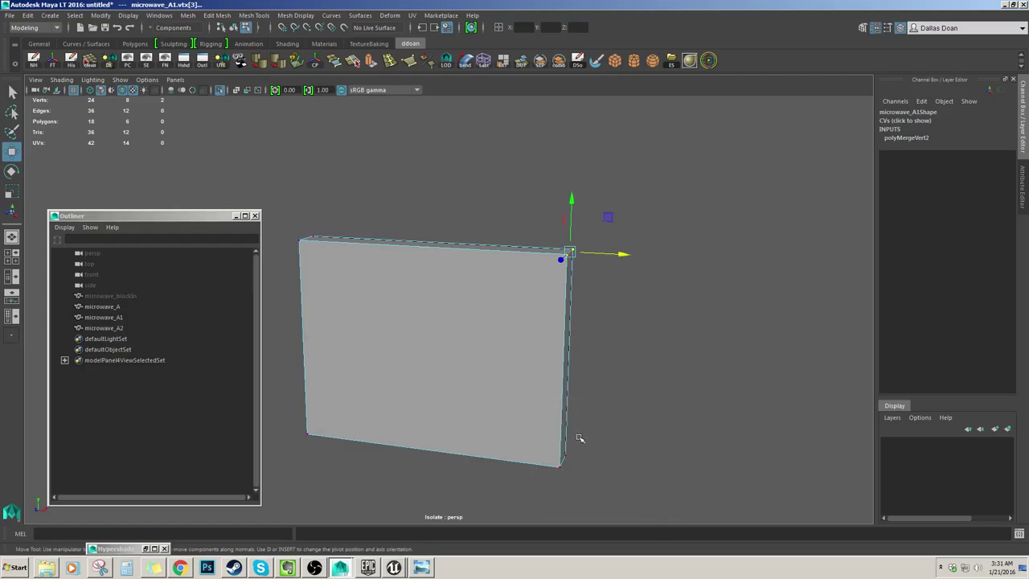
drag(496, 410, 616, 505)
drag(505, 227, 620, 295)
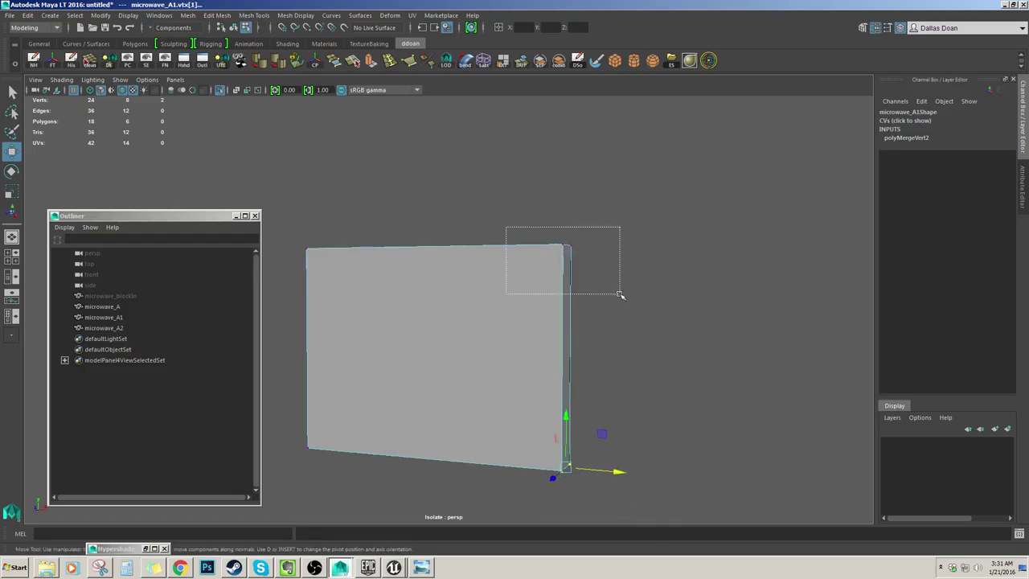
key(F8)
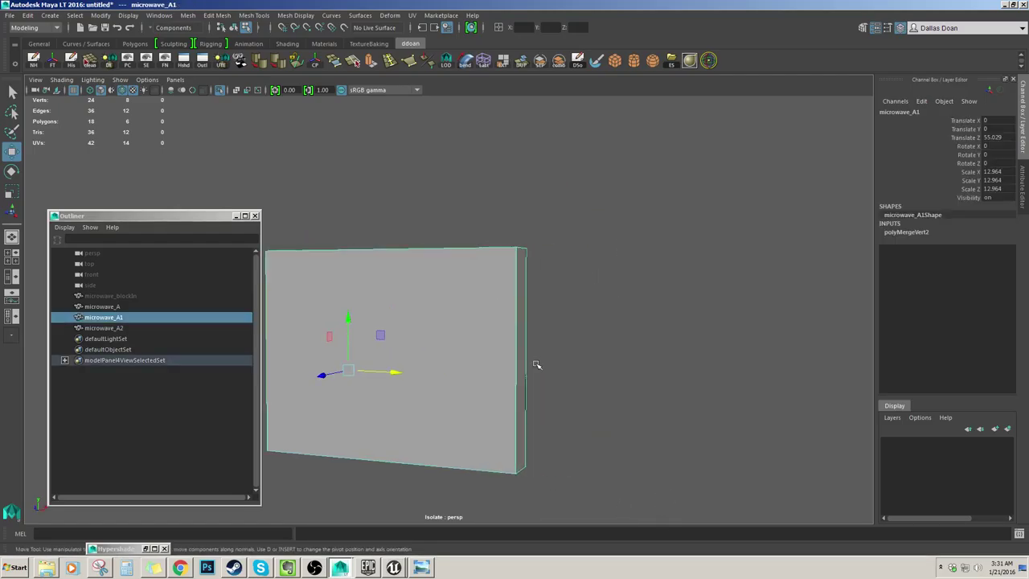
alt+drag(535, 361, 533, 340)
key(ctrl+1)
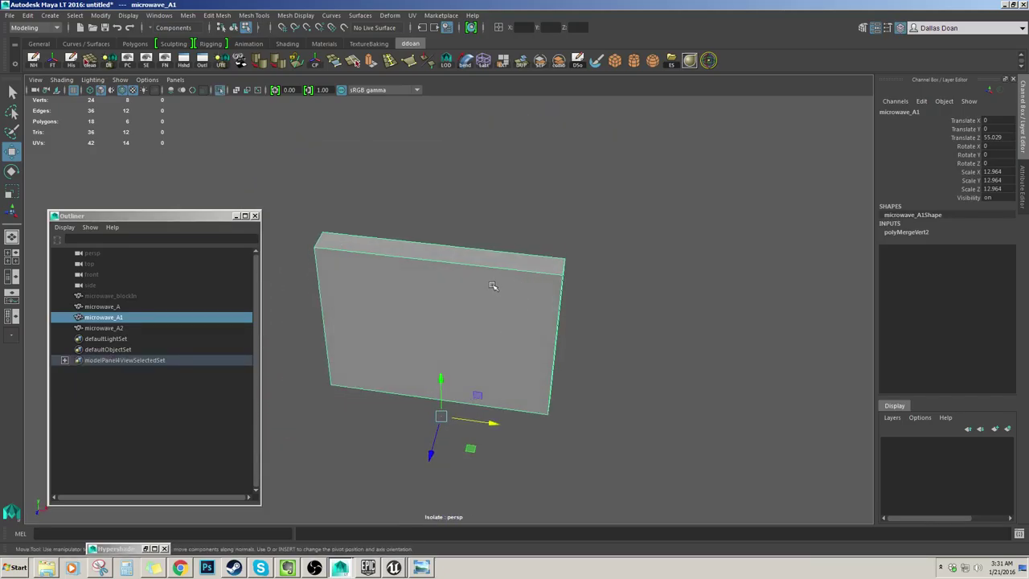
key(F8)
drag(534, 231, 590, 288)
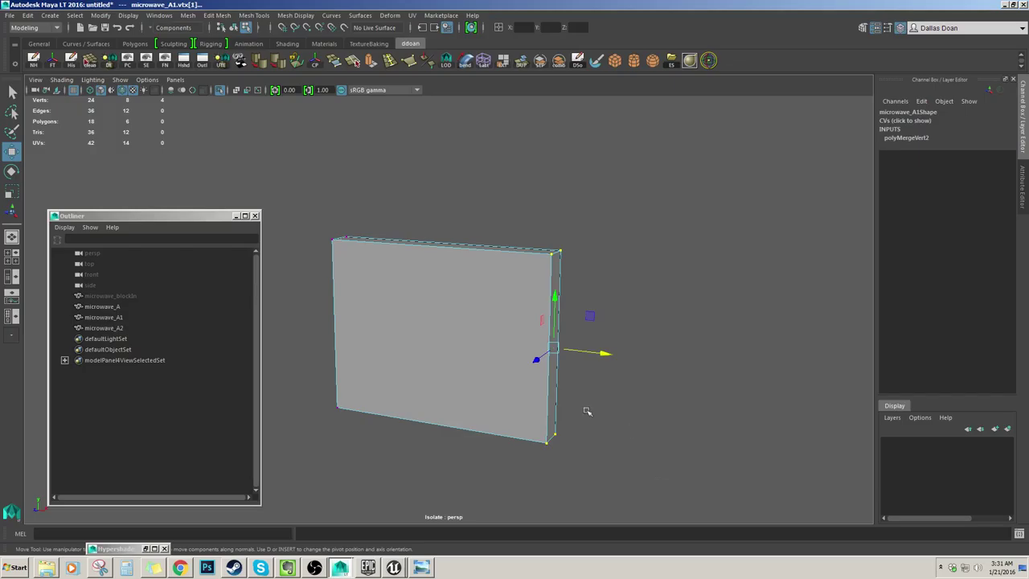
key(ctrl+1)
Examine the complete door's vertices and how the door meets the microwave body and side panel.
alt+drag(489, 243, 507, 271)
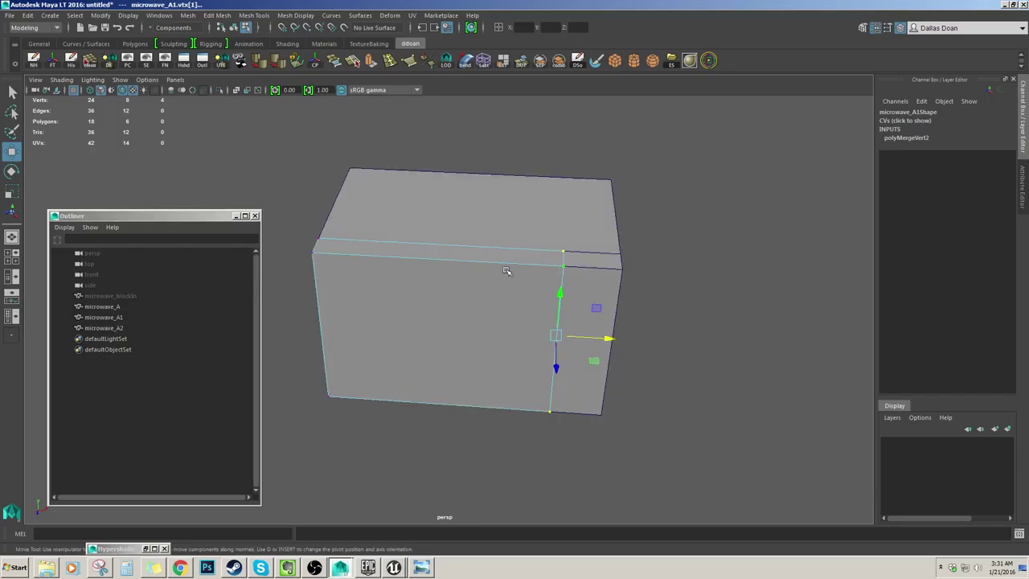
key(shift+period)
alt+drag(503, 340, 516, 287)
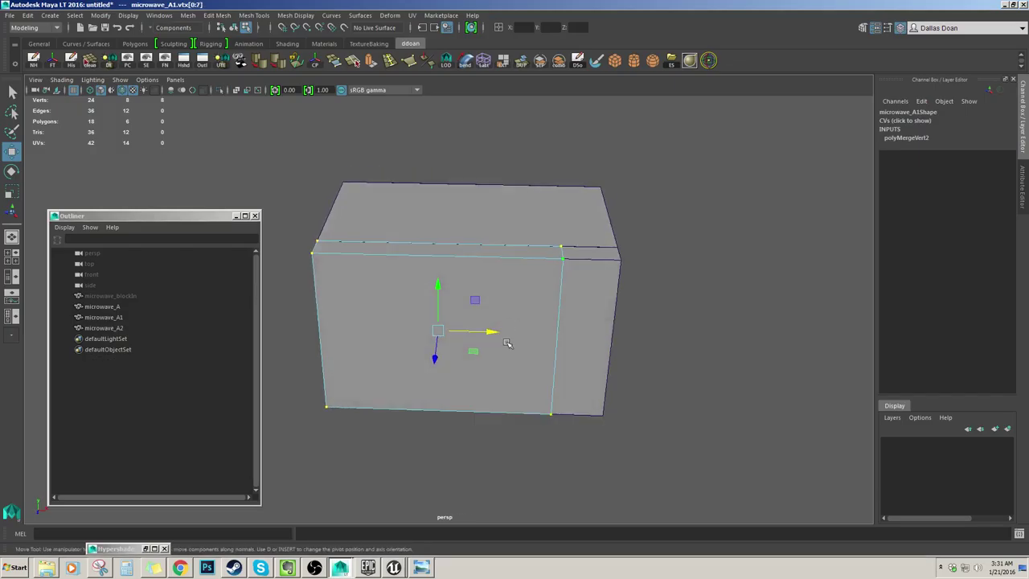
key(F8)
alt+drag(508, 344, 515, 287)
alt+middle_drag(514, 288, 505, 277)
alt+drag(505, 277, 485, 246)
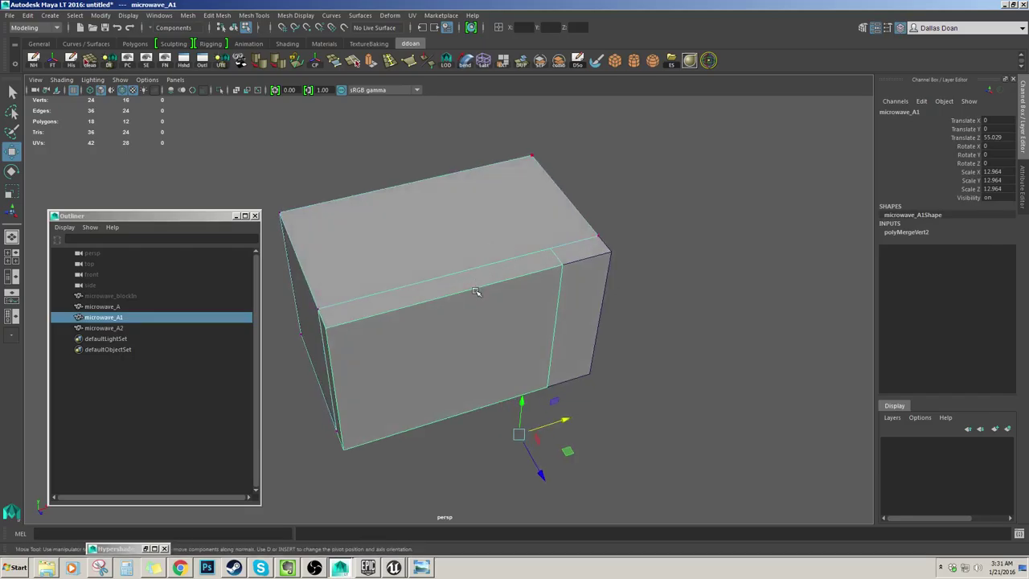
key(ctrl+z)
alt+drag(476, 291, 601, 282)
key(ctrl+z)
key(F8)
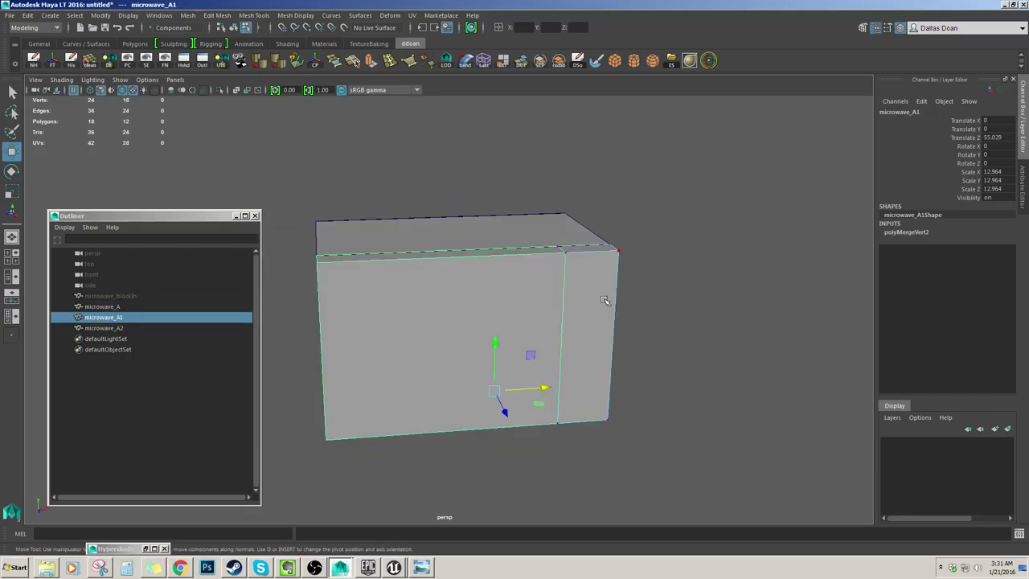
Select the body, door and side panel together and individually to review the three separate microwave pieces from several angles.
key(F8)
shift+click(475, 277)
shift+click(428, 241)
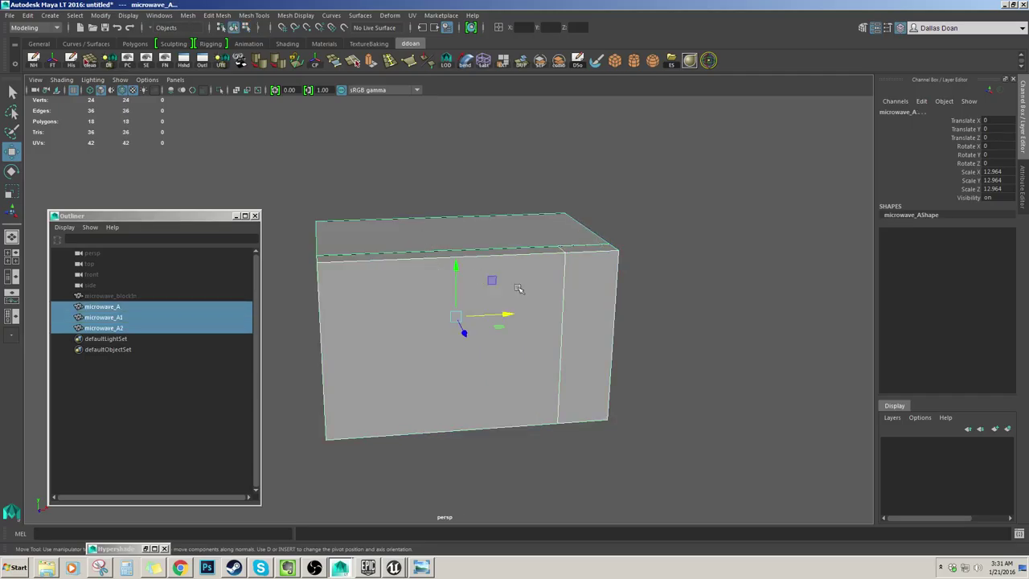
alt+drag(520, 287, 636, 239)
click(660, 249)
alt+drag(631, 342, 604, 278)
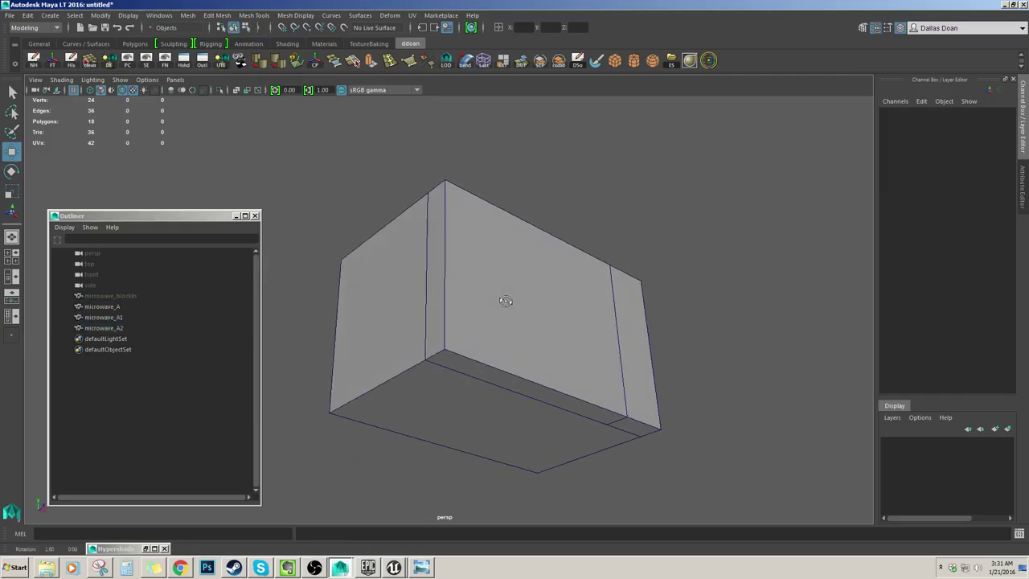
click(442, 297)
alt+drag(441, 297, 476, 371)
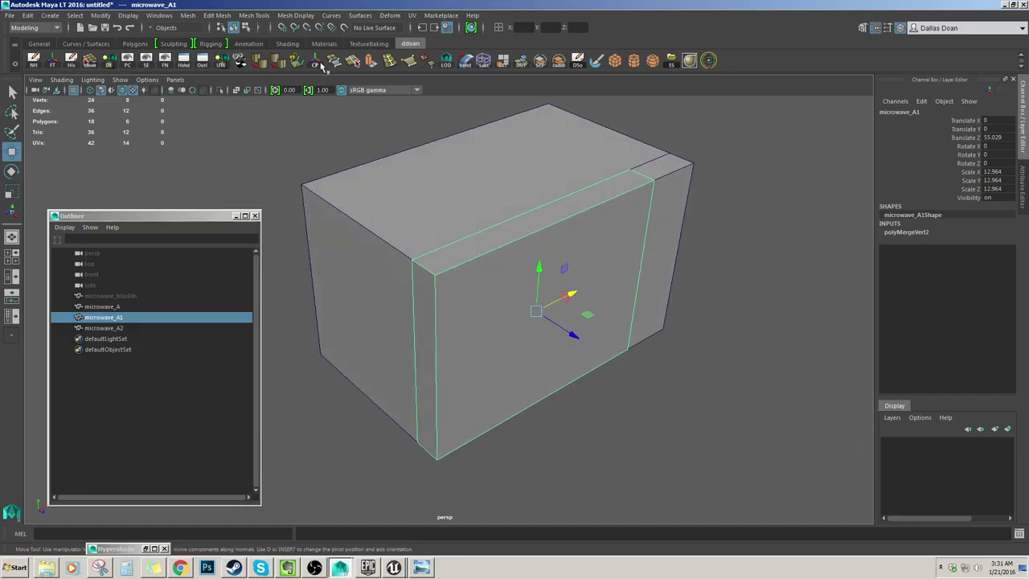
click(673, 199)
click(500, 219)
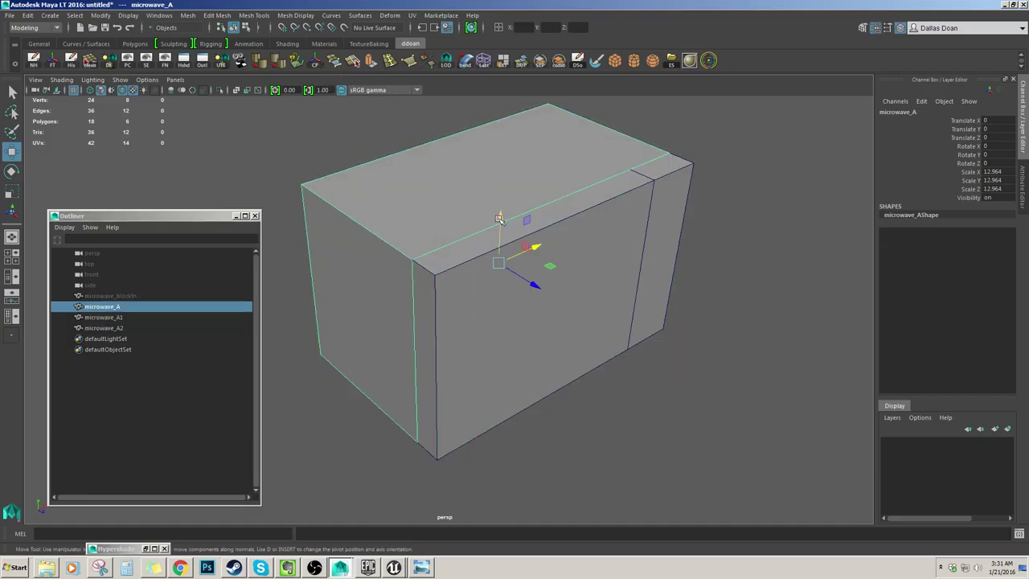
click(718, 260)
alt+drag(718, 259, 576, 247)
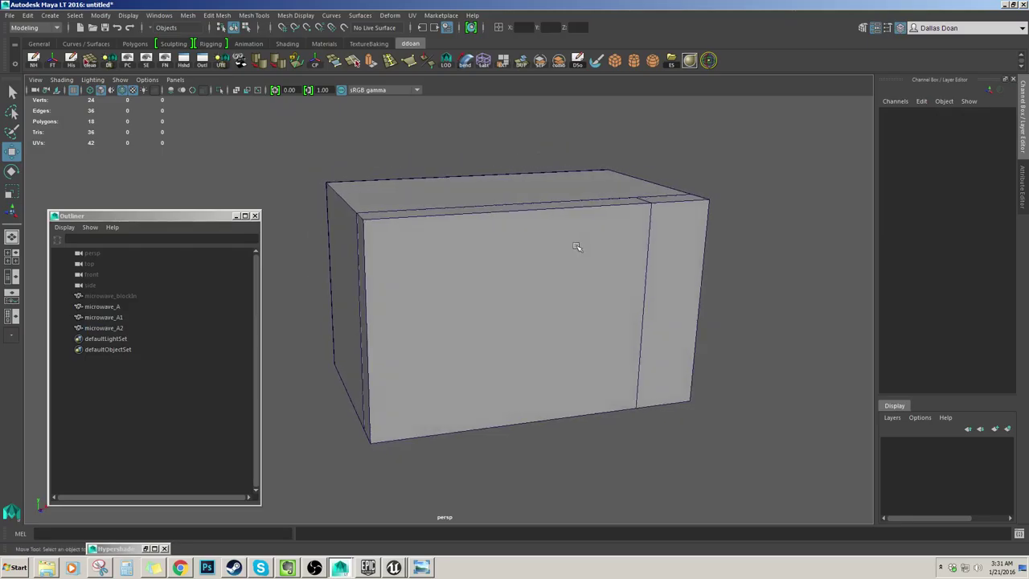
Create a polygon cylinder for the door handle, scale it uniformly to 3.02 and move it out in front of the microwave door.
click(615, 62)
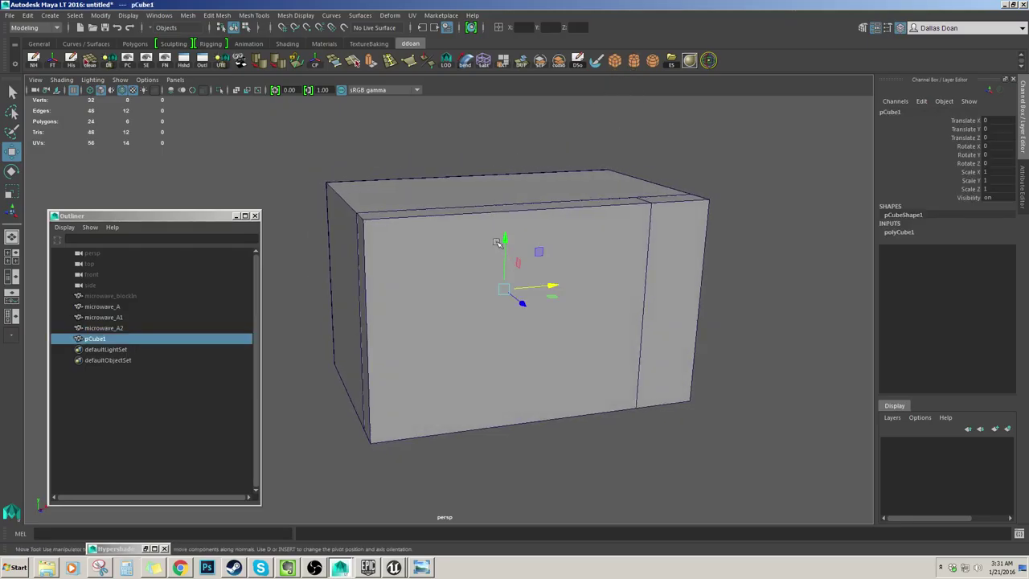
key(Delete)
click(633, 62)
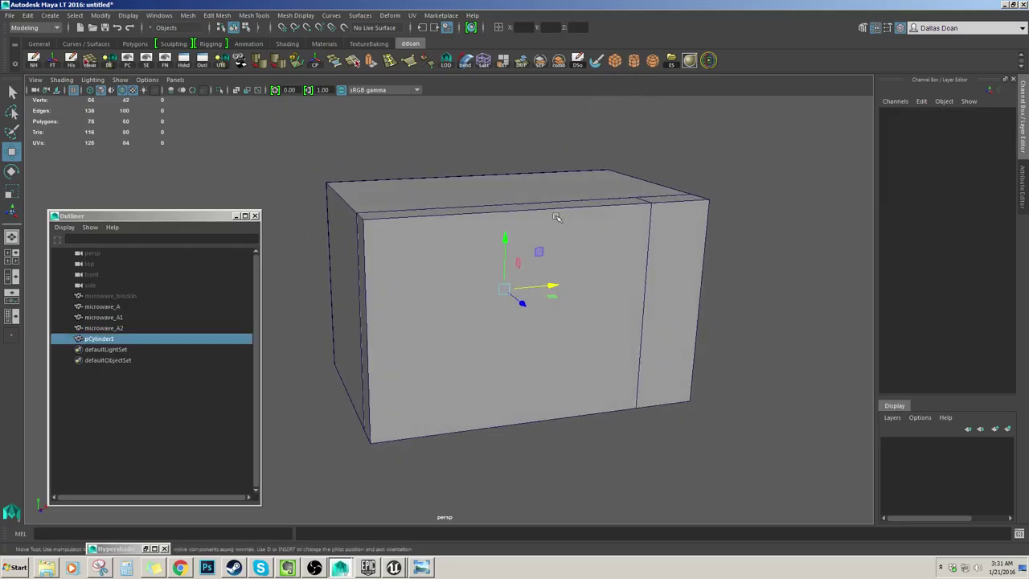
alt+drag(555, 214, 593, 301)
key(r)
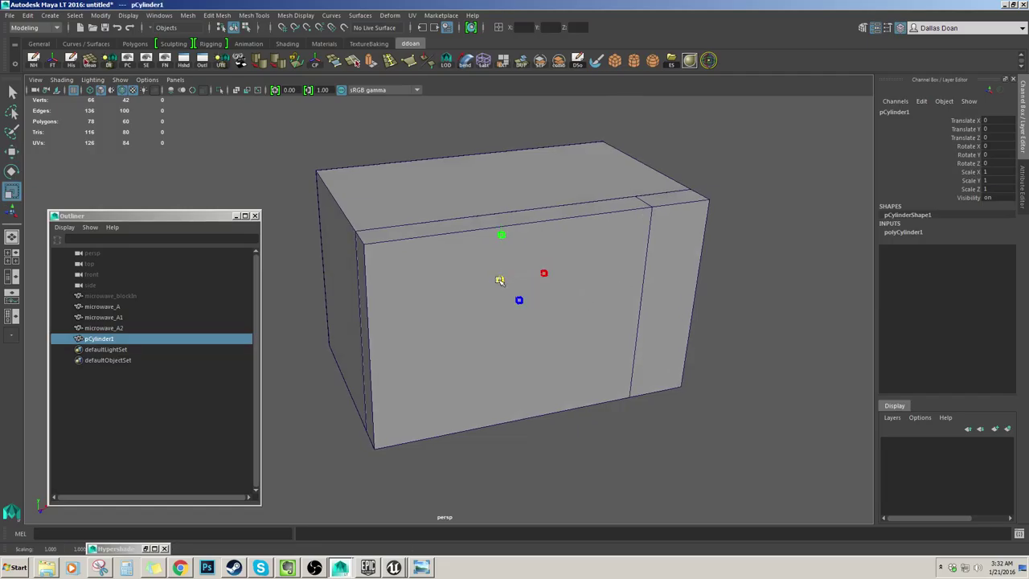
key(w)
drag(521, 302, 614, 425)
scroll(625, 414, down, 3)
scroll(624, 408, up, 3)
drag(615, 367, 674, 359)
key(f)
scroll(533, 391, down, 4)
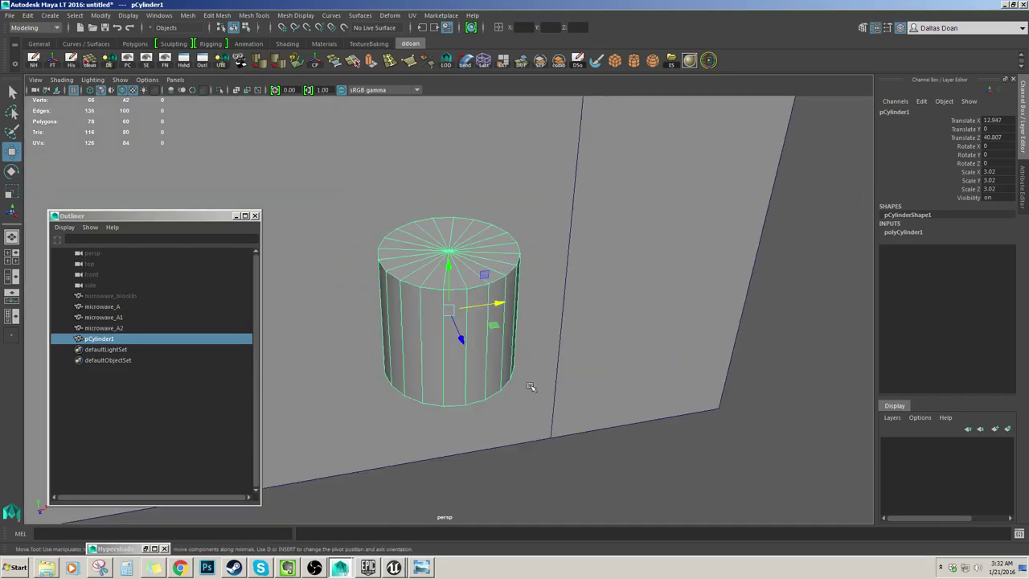
Adjust the handle cylinder's depth so it sits close to the front surface of the microwave door.
alt+drag(533, 390, 583, 351)
scroll(555, 372, down, 4)
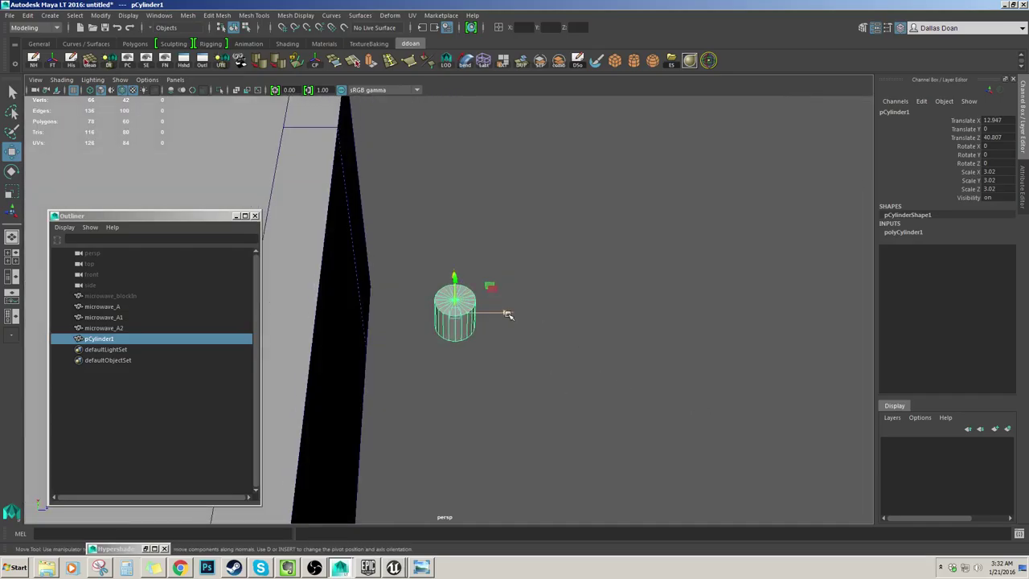
drag(508, 314, 403, 321)
key(f)
scroll(476, 338, down, 4)
alt+drag(475, 338, 328, 328)
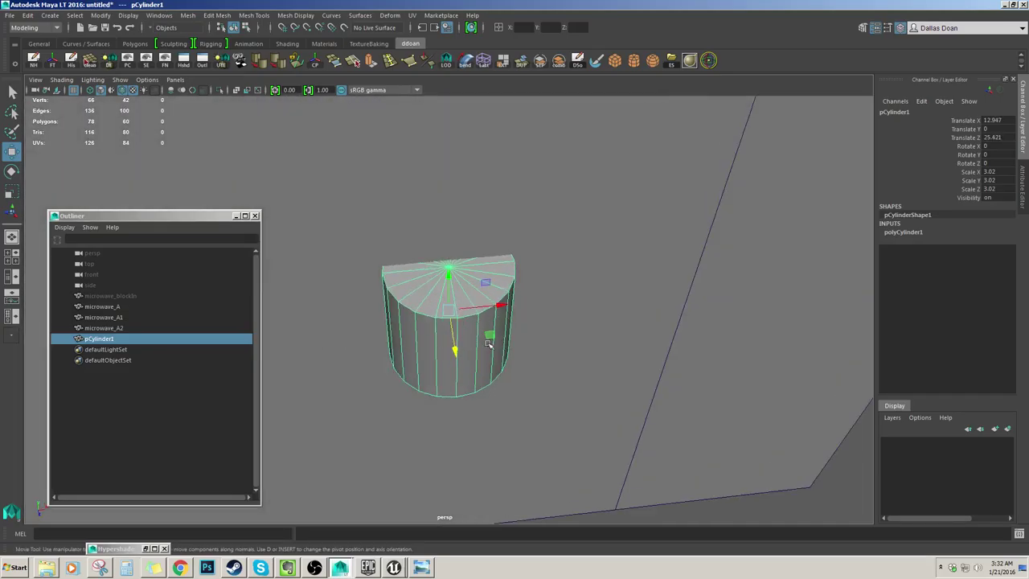
drag(454, 349, 460, 402)
scroll(467, 394, down, 4)
alt+drag(467, 394, 569, 378)
scroll(516, 349, down, 2)
mouse_move(516, 349)
alt+mouse_down()
mouse_move(462, 343)
mouse_move(486, 308)
mouse_move(435, 306)
mouse_move(515, 341)
mouse_move(487, 329)
mouse_move(525, 304)
mouse_move(528, 290)
mouse_move(519, 338)
alt+mouse_up()
Resize the handle cylinder and move it sideways to the door's edge, just beside the seam with the side panel.
scroll(483, 338, down, 3)
key(r)
scroll(496, 312, down, 3)
key(w)
scroll(521, 338, up, 3)
drag(585, 324, 612, 314)
alt+drag(610, 314, 574, 307)
scroll(546, 299, up, 2)
drag(650, 341, 641, 311)
Stretch the cylinder into a tall door handle by moving its top vertices up and its bottom vertices down.
key(F11)
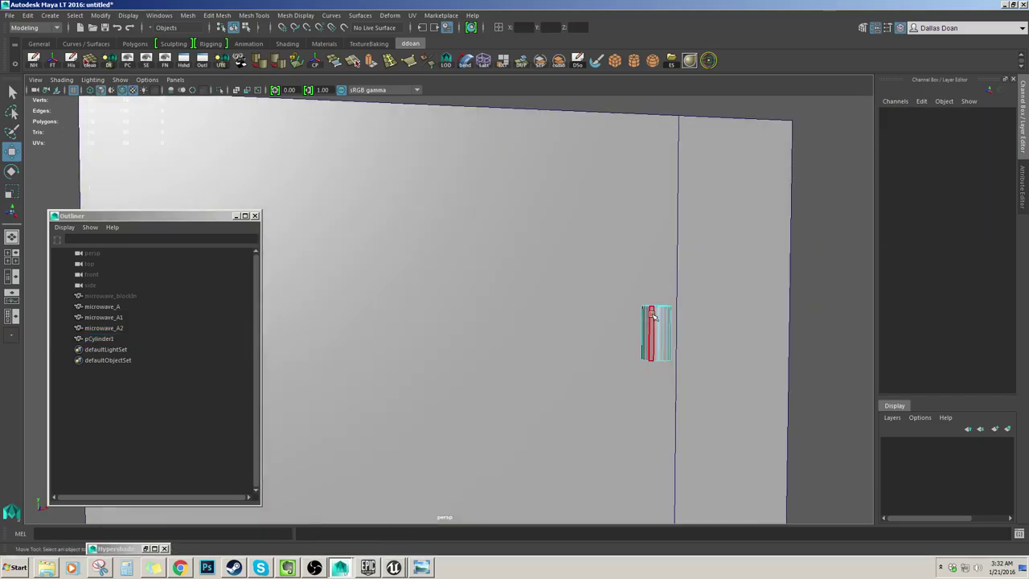
key(F9)
drag(569, 272, 706, 321)
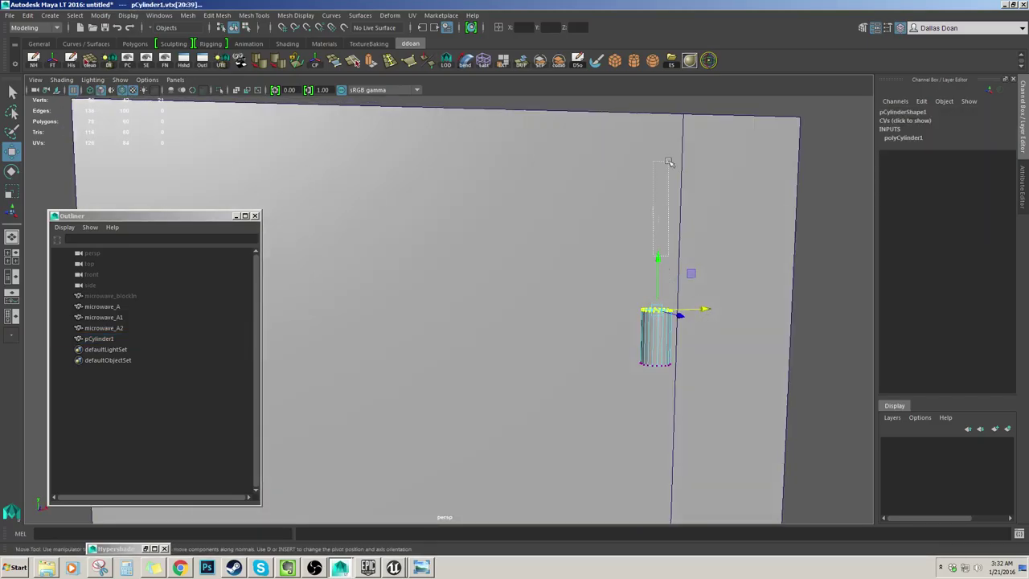
drag(669, 162, 669, 164)
click(656, 320)
key(F9)
alt+drag(656, 255, 621, 323)
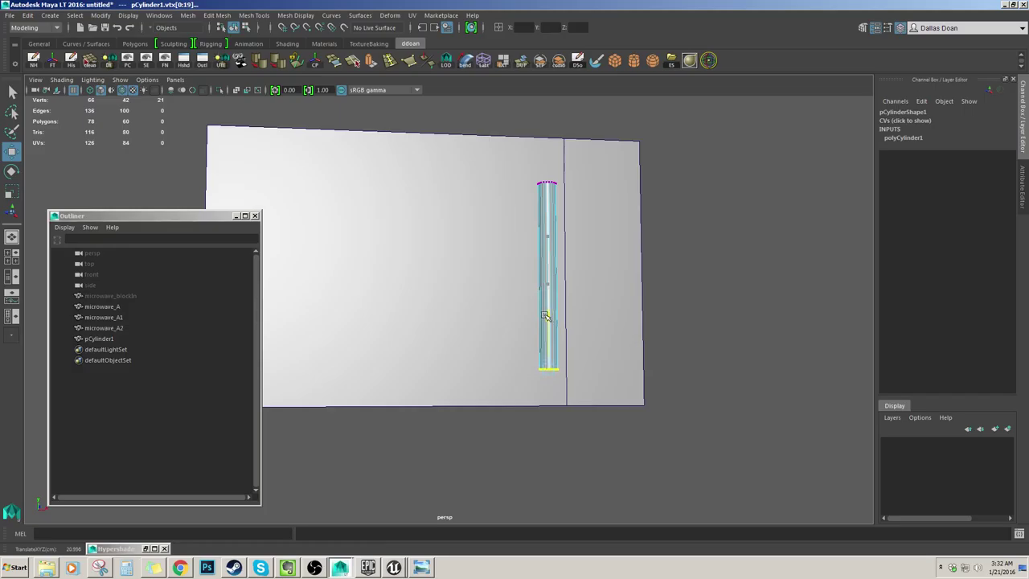
Select the handle cylinder's top vertices to finish adjusting its length, and return the cylinder to object mode.
alt+drag(551, 302, 563, 233)
drag(501, 188, 603, 253)
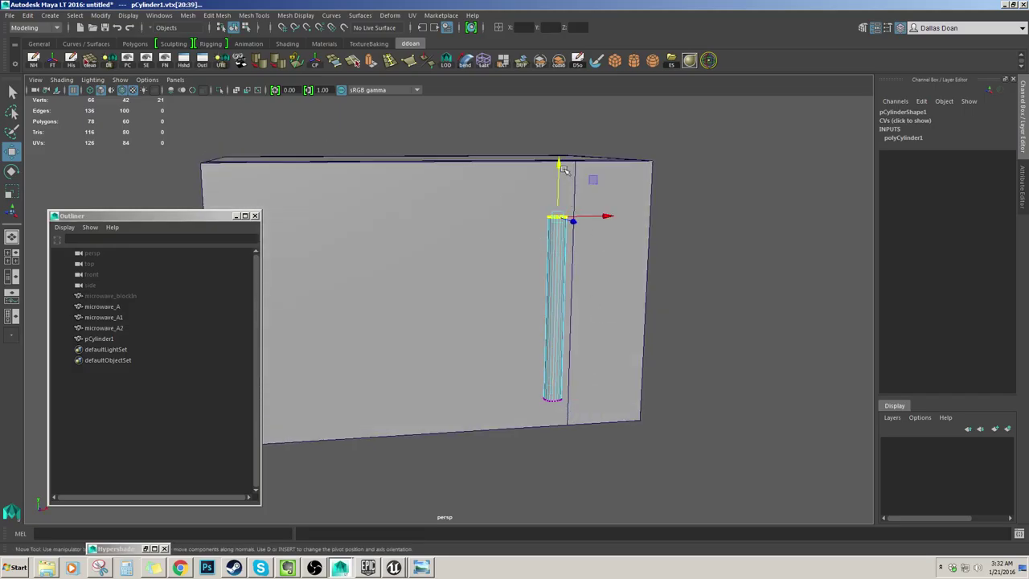
right_drag(543, 327, 575, 301)
alt+drag(575, 302, 570, 237)
key(r)
key(w)
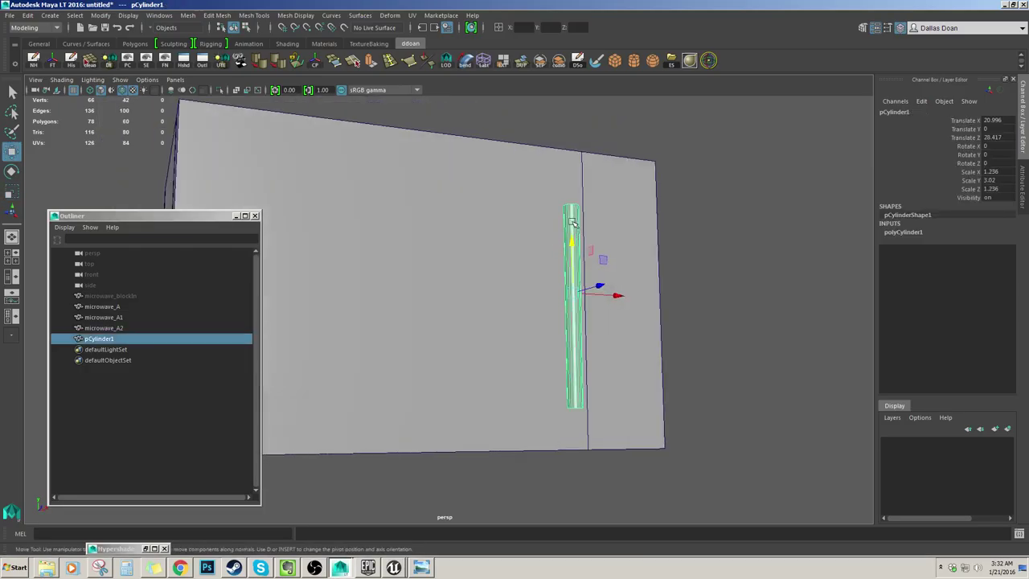
Examine the handle's length and placement on the microwave door from the front, the side and up close.
alt+drag(565, 289, 580, 309)
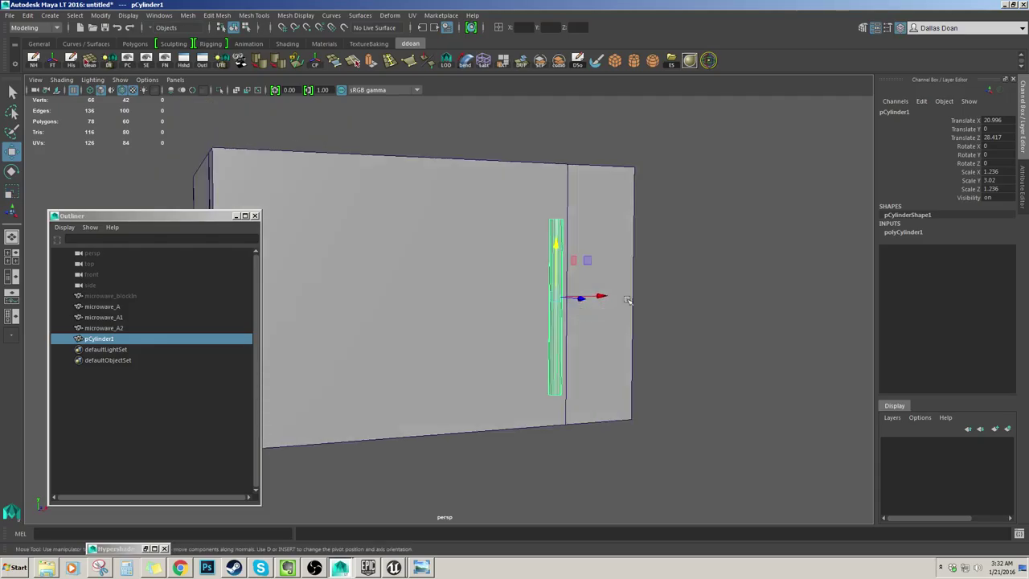
click(726, 268)
alt+drag(726, 269, 673, 314)
click(575, 313)
scroll(601, 302, down, 3)
click(681, 312)
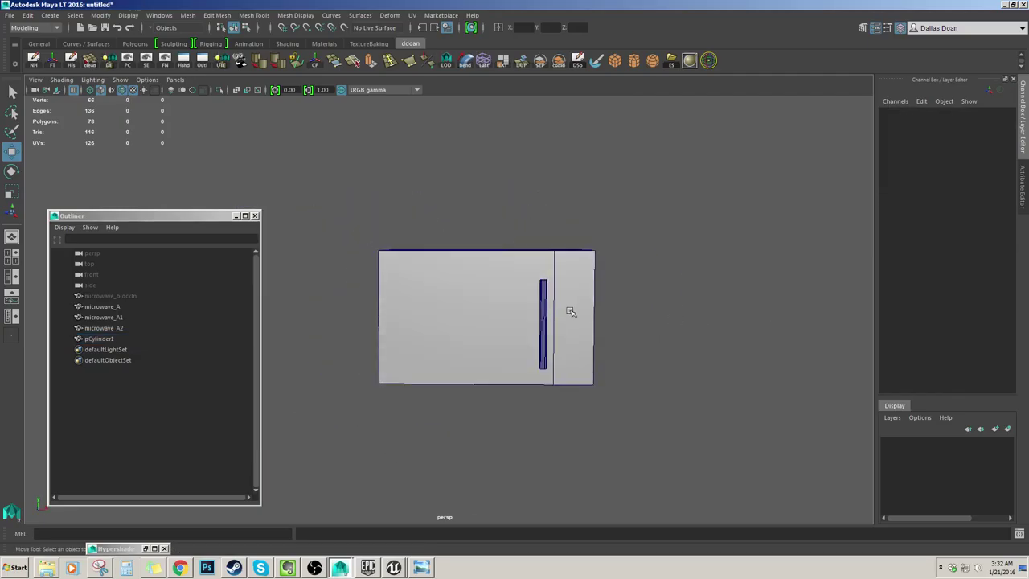
click(550, 306)
key(f)
click(662, 293)
alt+drag(533, 303, 628, 295)
scroll(662, 293, down, 3)
scroll(628, 294, up, 3)
scroll(477, 292, down, 3)
mouse_move(477, 292)
alt+mouse_down()
mouse_move(571, 326)
mouse_move(505, 290)
mouse_move(515, 306)
mouse_move(482, 318)
mouse_move(500, 306)
mouse_move(483, 269)
mouse_move(581, 271)
mouse_move(485, 276)
mouse_move(543, 295)
mouse_move(481, 274)
mouse_move(488, 291)
alt+mouse_up()
click(505, 289)
click(543, 295)
scroll(533, 289, up, 3)
scroll(490, 293, up, 2)
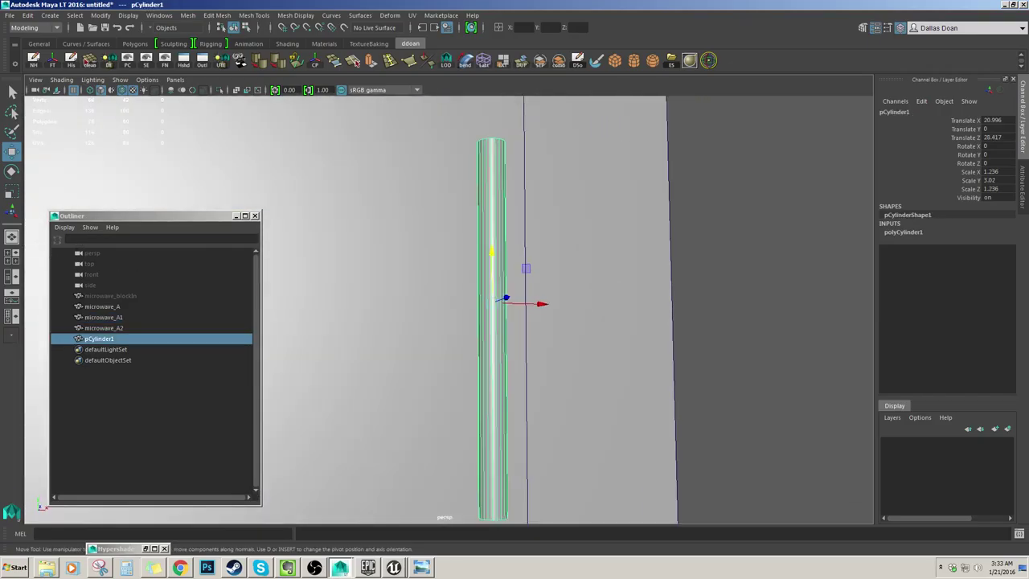
Switch to Windows Photo Viewer to study the door handle in microwave.jpg, and return to Maya LT.
key(alt+Tab)
drag(135, 122, 361, 123)
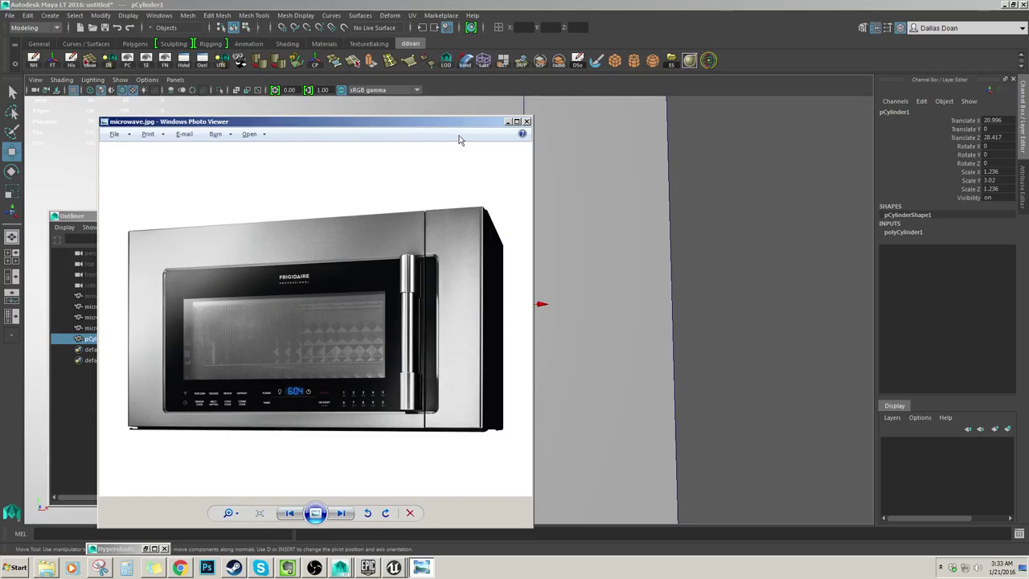
key(alt+Tab)
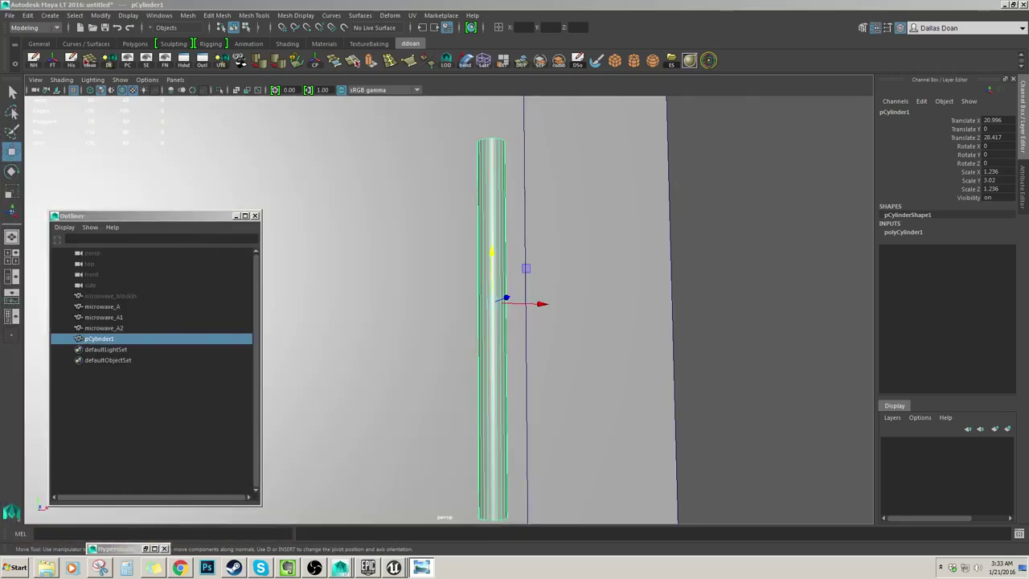
Insert two edge loops around the handle cylinder, one towards its upper end and one towards its lower end.
alt+drag(510, 223, 578, 243)
alt+middle_drag(577, 242, 501, 243)
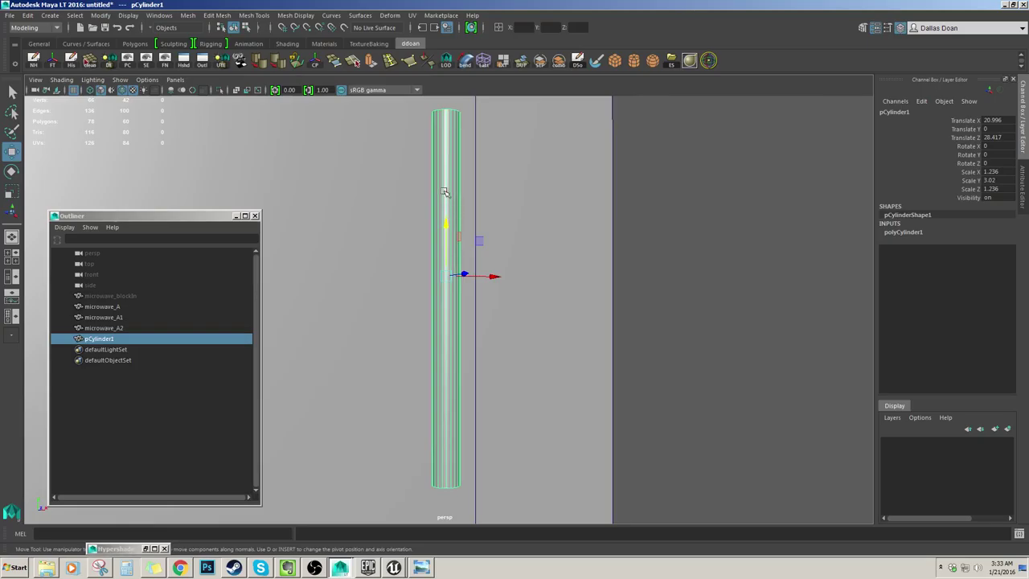
shift+right_drag(445, 193, 379, 206)
alt+drag(411, 218, 474, 241)
click(438, 221)
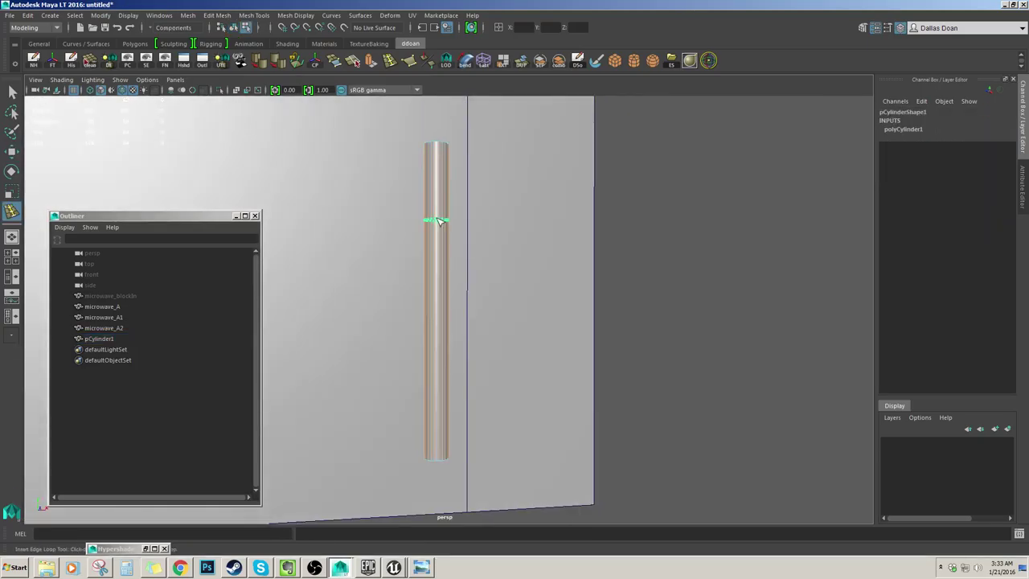
drag(439, 210, 440, 211)
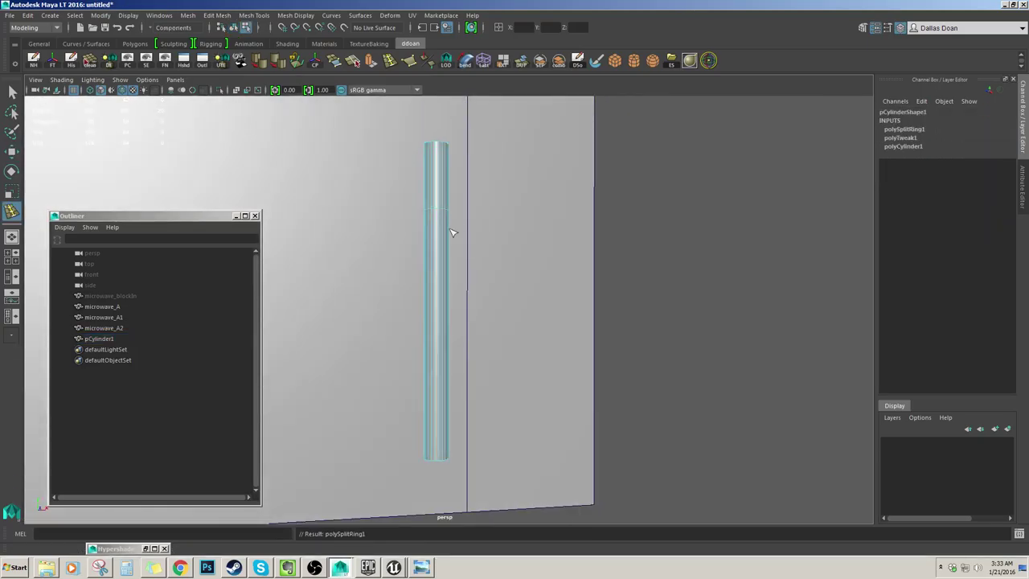
alt+drag(441, 314, 448, 294)
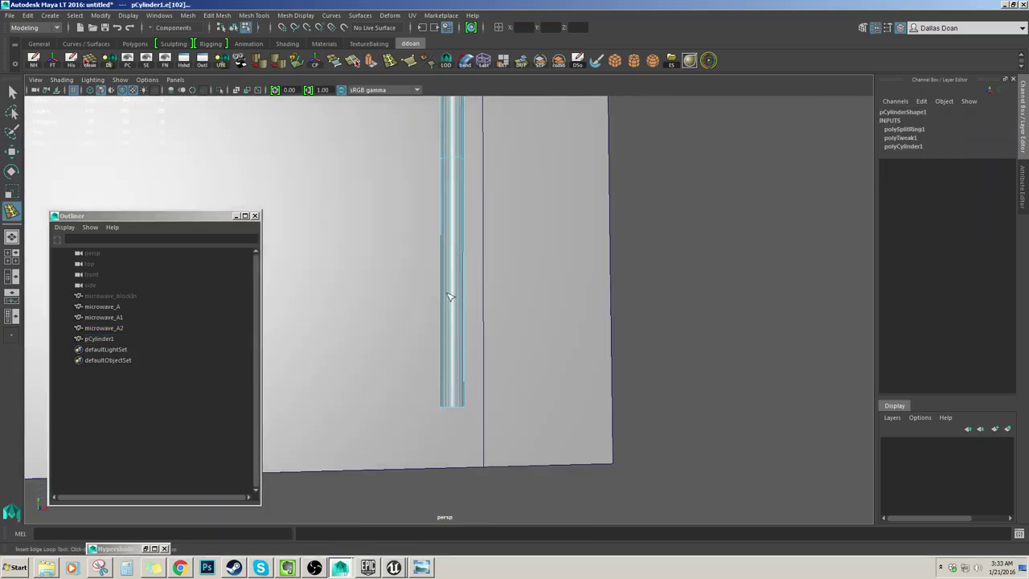
click(453, 343)
Select the ring of faces between the handle's two edge loops and extrude it inward with Local Translate Z at -0.197.
alt+drag(467, 273, 497, 269)
key(w)
scroll(451, 249, up, 1)
click(452, 240)
shift+double_click(458, 239)
scroll(481, 252, up, 1)
key(ctrl+e)
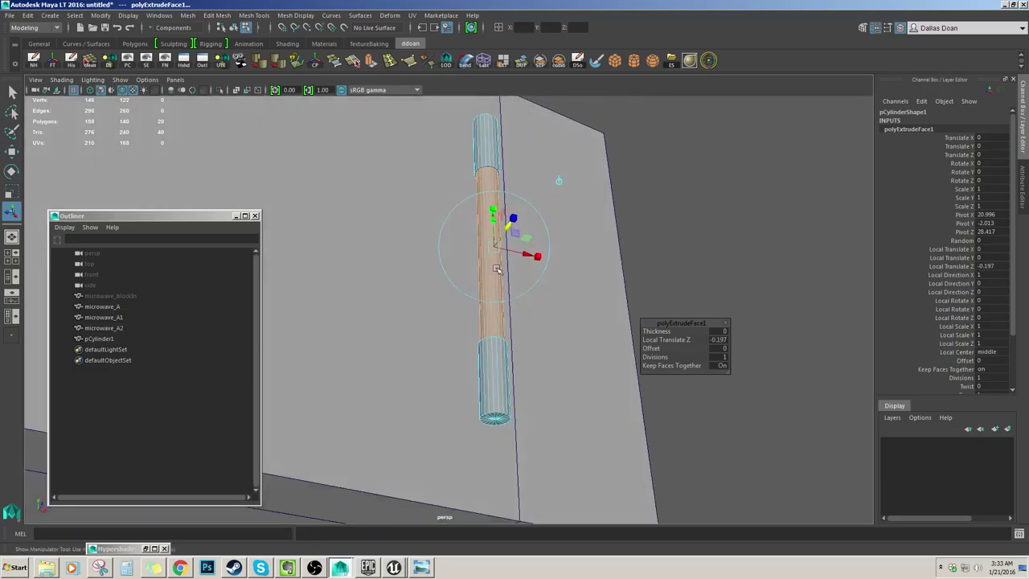
Deepen the handle's inward extrusion to a Local Translate Z of -0.26 and return to object mode.
scroll(496, 269, up, 3)
alt+middle_drag(497, 269, 464, 333)
scroll(464, 333, up, 3)
alt+drag(464, 333, 448, 351)
alt+middle_drag(448, 352, 455, 308)
scroll(455, 308, down, 3)
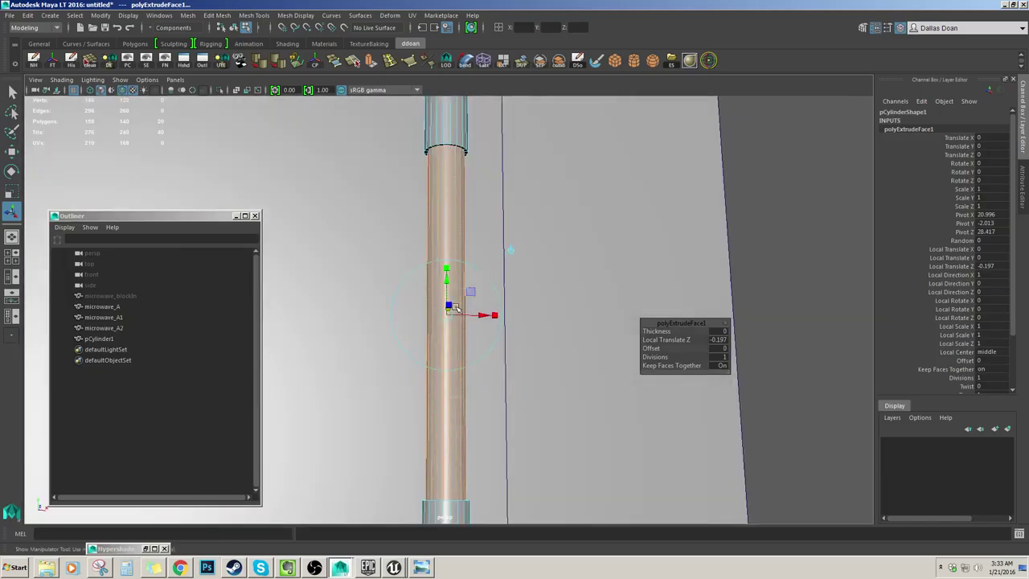
alt+drag(455, 308, 536, 336)
alt+drag(536, 336, 488, 278)
scroll(513, 301, down, 3)
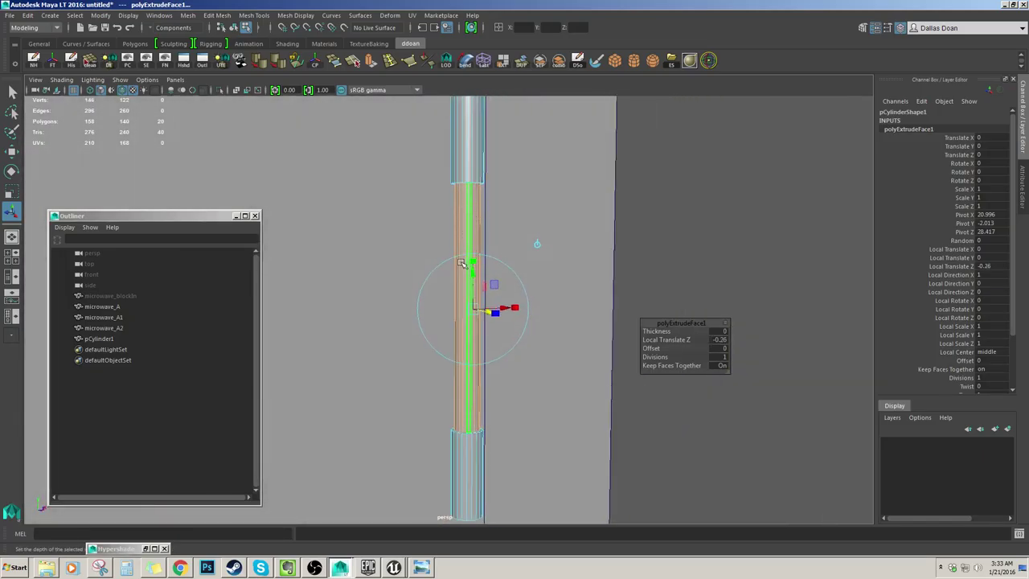
right_drag(462, 263, 481, 245)
Examine the recessed handle and the gap between it and the microwave door from several angles.
scroll(461, 264, down, 3)
click(565, 248)
scroll(565, 249, up, 3)
alt+drag(565, 248, 505, 252)
scroll(468, 248, down, 3)
click(592, 253)
key(w)
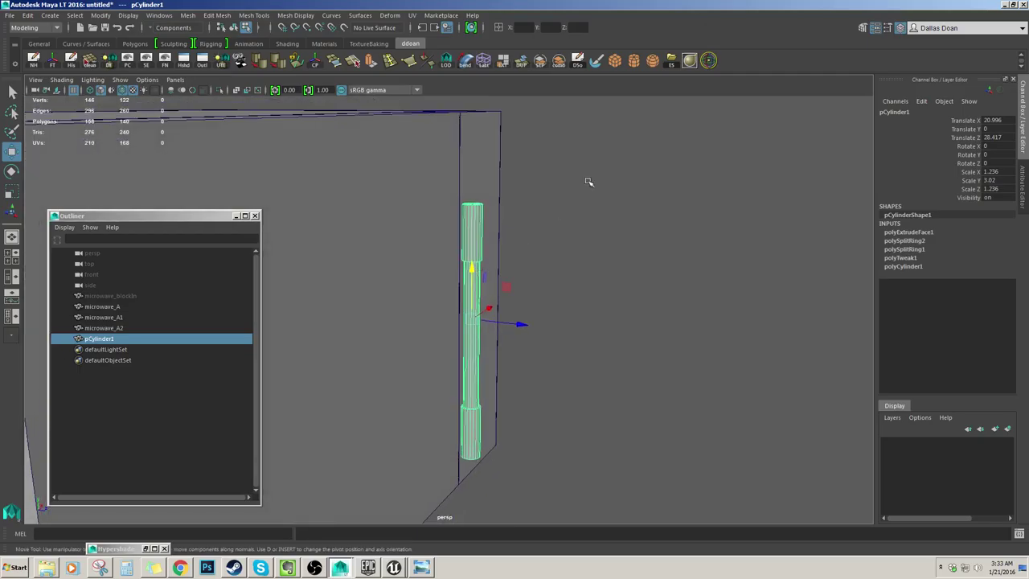
click(590, 182)
Create a polygon cube and move it between the door and the handle, at Translate X 22.5 and Translate Z 26.453.
click(615, 61)
alt+drag(536, 201, 524, 239)
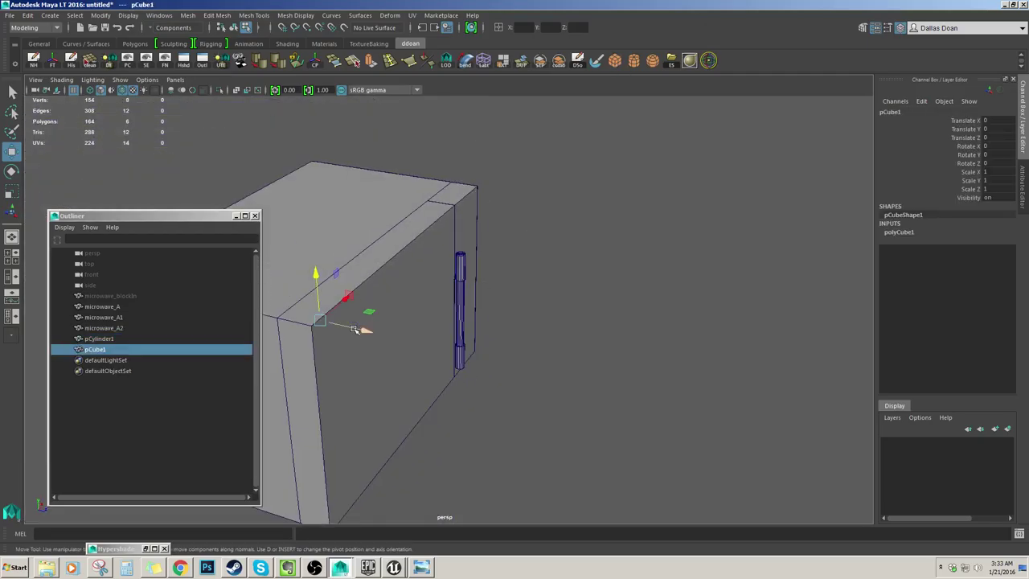
drag(353, 330, 435, 316)
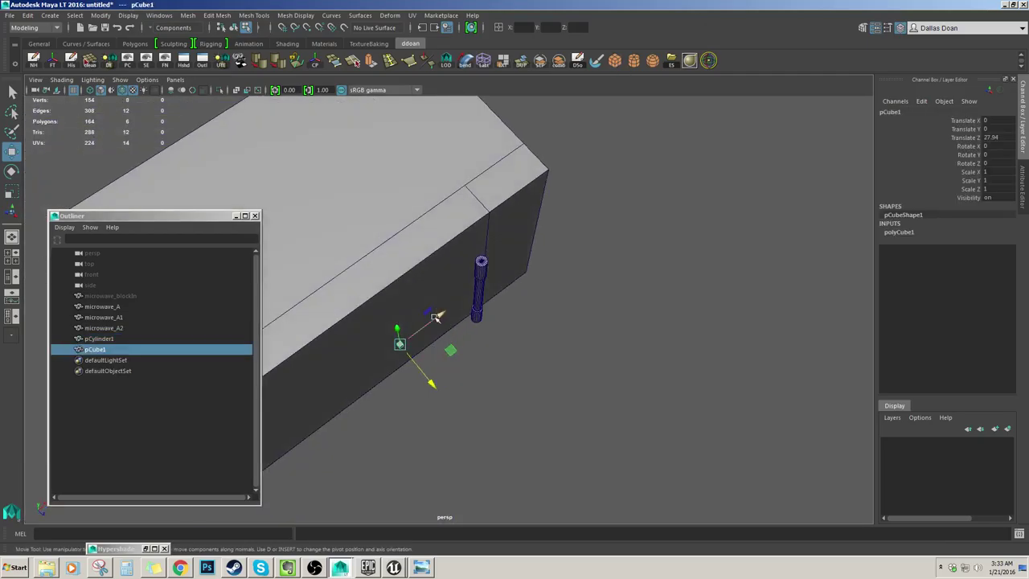
drag(513, 279, 519, 278)
scroll(466, 336, up, 3)
alt+middle_drag(466, 336, 400, 429)
scroll(450, 378, up, 5)
alt+drag(474, 322, 542, 372)
key(f)
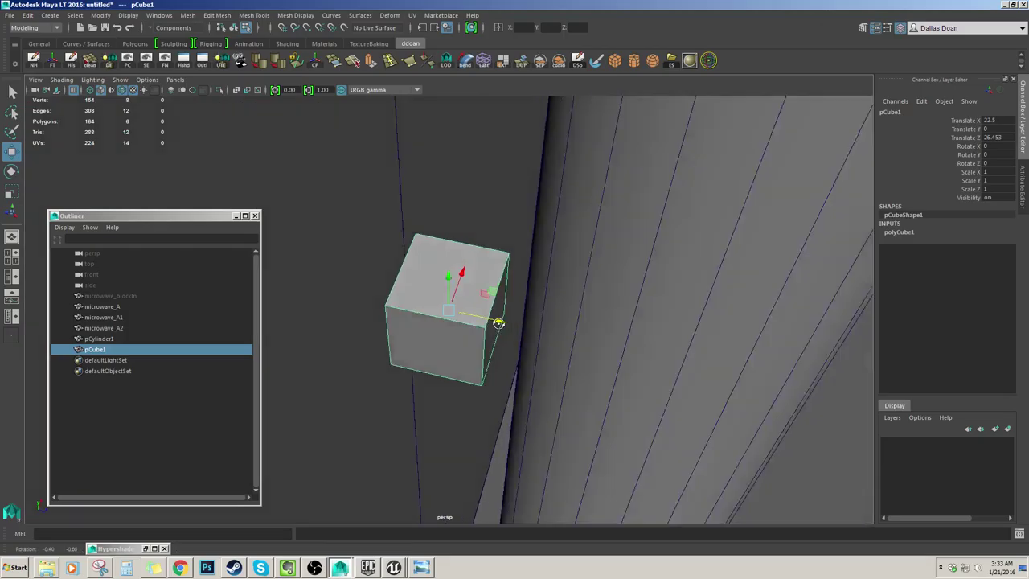
Raise the bracket cube to the handle's upper thick section, at Translate Y 11.138.
scroll(496, 324, down, 3)
mouse_move(496, 324)
alt+mouse_down()
mouse_move(507, 298)
mouse_move(486, 328)
alt+mouse_up()
scroll(486, 327, down, 5)
drag(452, 276, 453, 172)
scroll(454, 172, down, 3)
alt+drag(455, 160, 483, 164)
alt+middle_drag(483, 165, 480, 288)
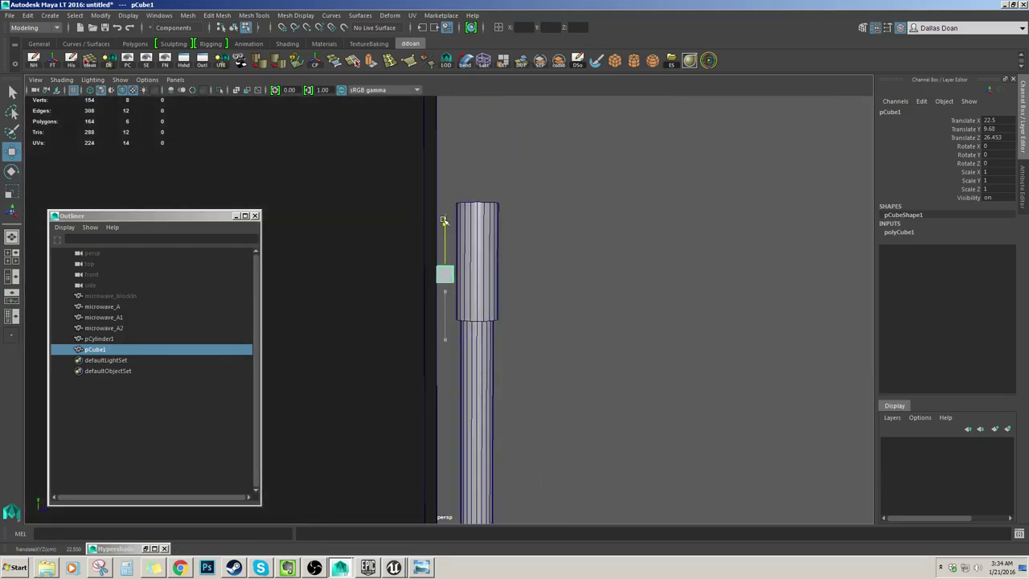
drag(444, 219, 445, 199)
Delete the bracket cube's two end faces, the one towards the door and the one towards the handle.
alt+drag(444, 200, 450, 246)
scroll(450, 246, up, 3)
alt+middle_drag(450, 246, 455, 329)
scroll(455, 328, up, 4)
alt+drag(455, 328, 466, 358)
key(F11)
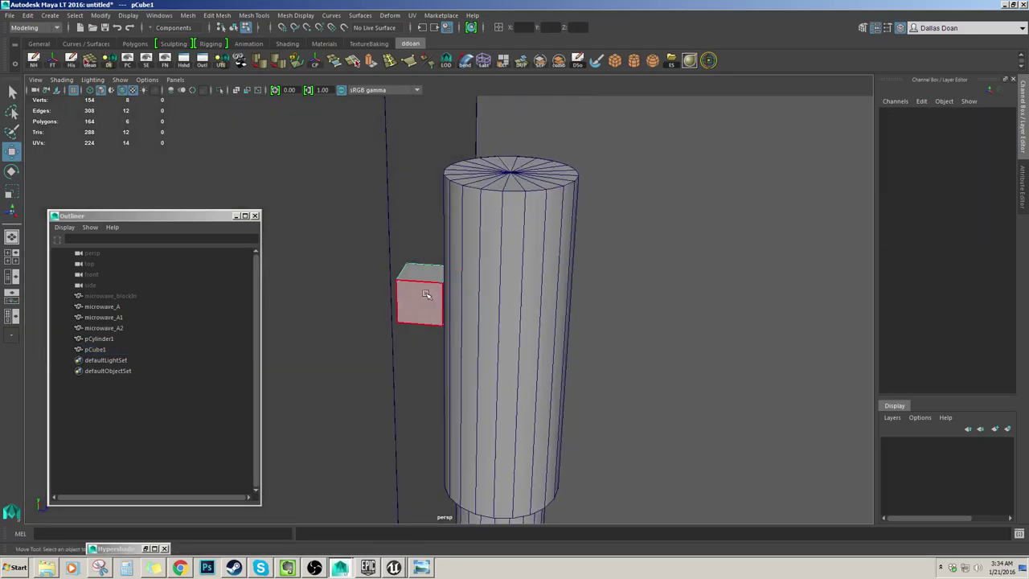
alt+drag(426, 294, 498, 233)
click(454, 297)
scroll(466, 327, up, 1)
key(Delete)
Move the bracket cube's vertices on the handle side outward to lengthen it to the handle's depth.
key(F9)
drag(512, 179, 632, 395)
scroll(631, 395, down, 5)
drag(542, 287, 538, 340)
In a wireframe top view with the Outliner minimized, move all of the bracket's vertices sideways to line up with the handle cylinder.
key(space)
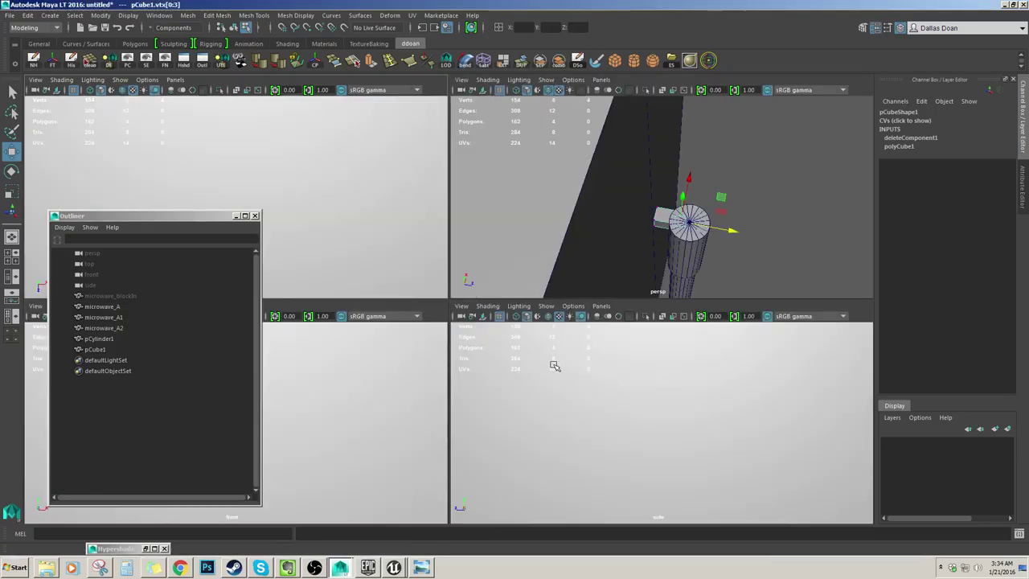
key(f)
key(space)
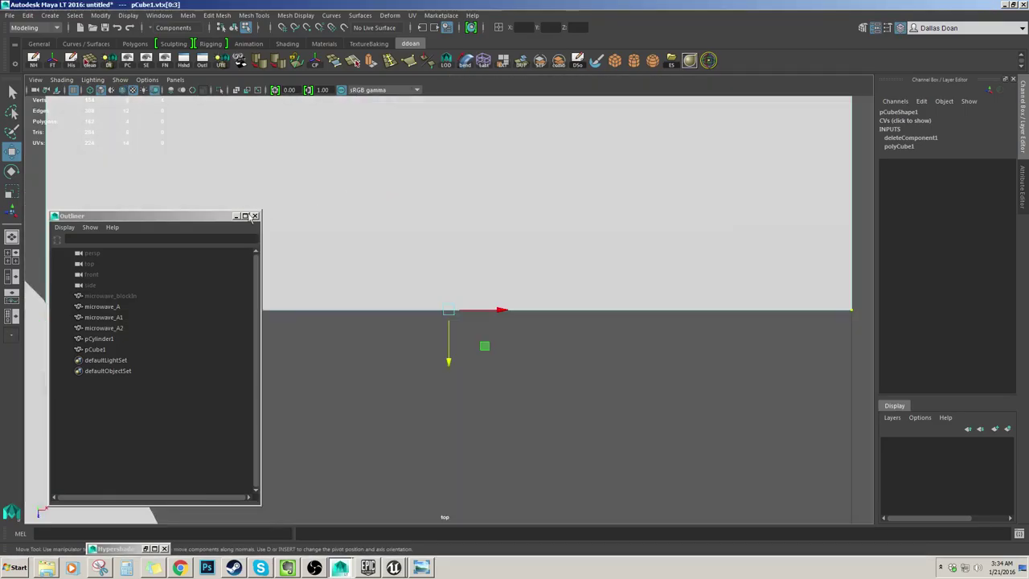
click(237, 216)
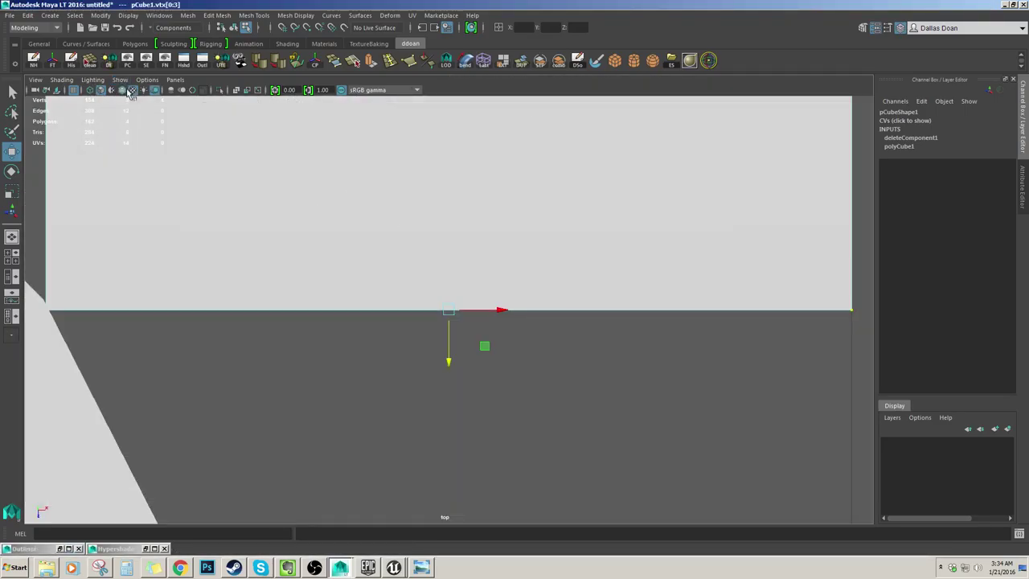
key(4)
scroll(427, 239, down, 5)
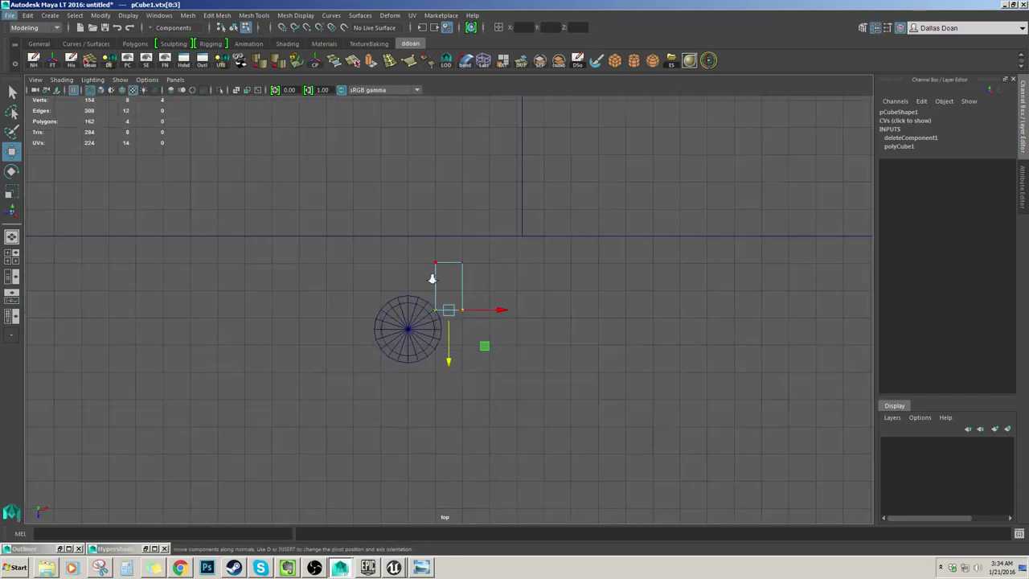
drag(375, 199, 592, 419)
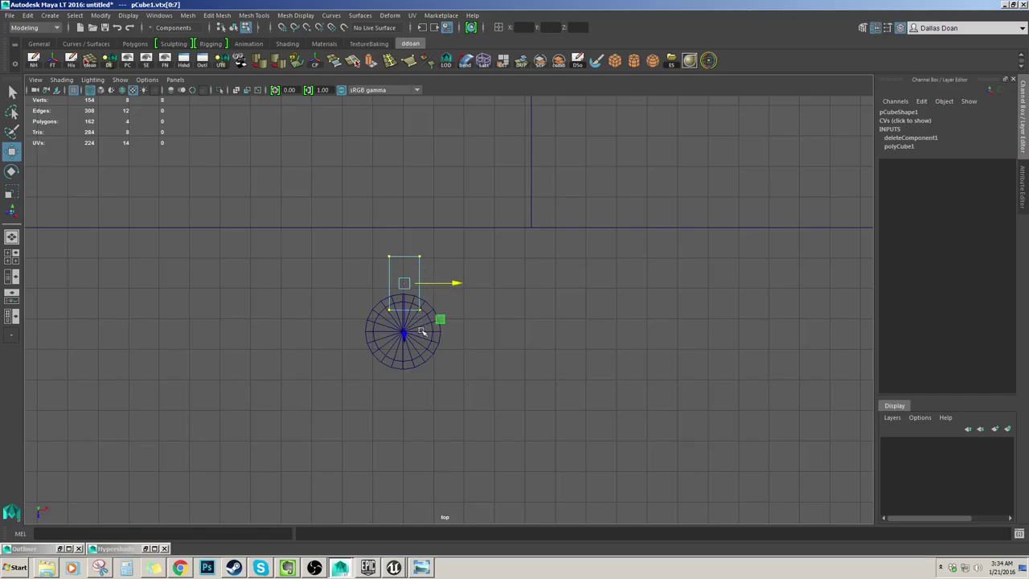
Center the bracket's pivot in object mode and align it with the handle's axis at Translate X 22.455.
key(F8)
click(316, 64)
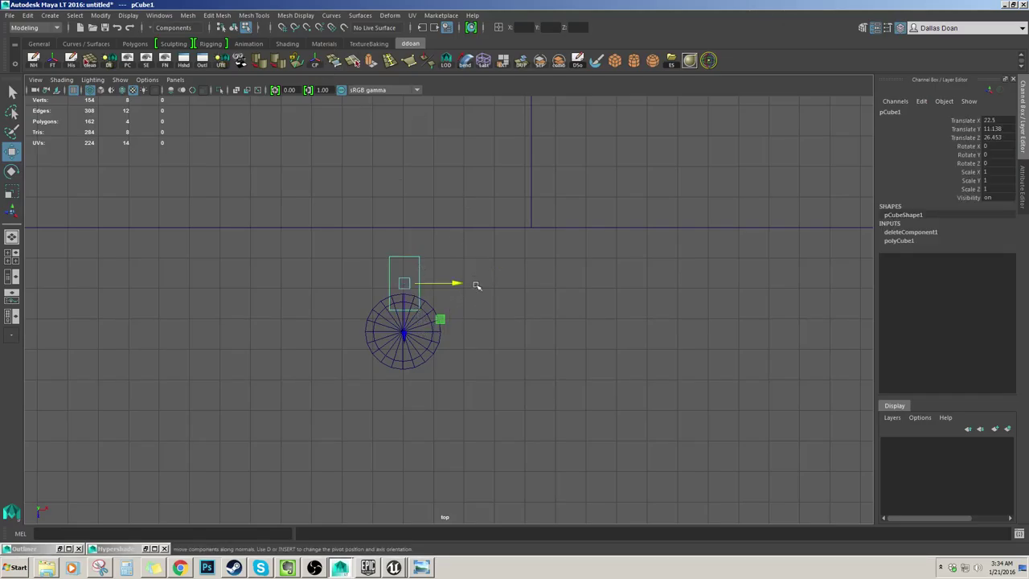
middle_drag(402, 336, 422, 296)
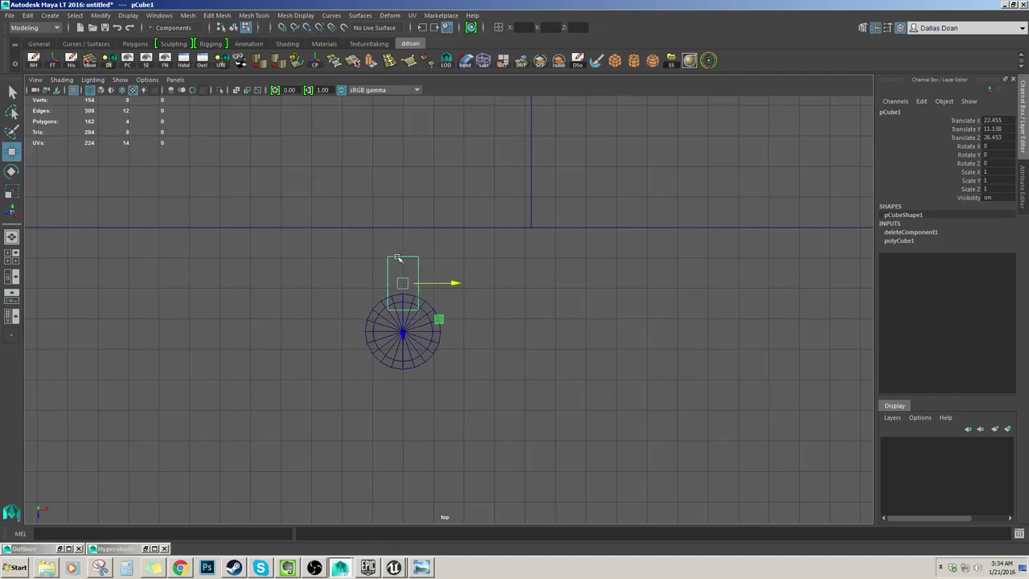
Stretch the bracket's vertices so its back end sits just inside the door and its front end sinks into the handle.
key(F8)
drag(360, 250, 468, 280)
drag(404, 311, 405, 242)
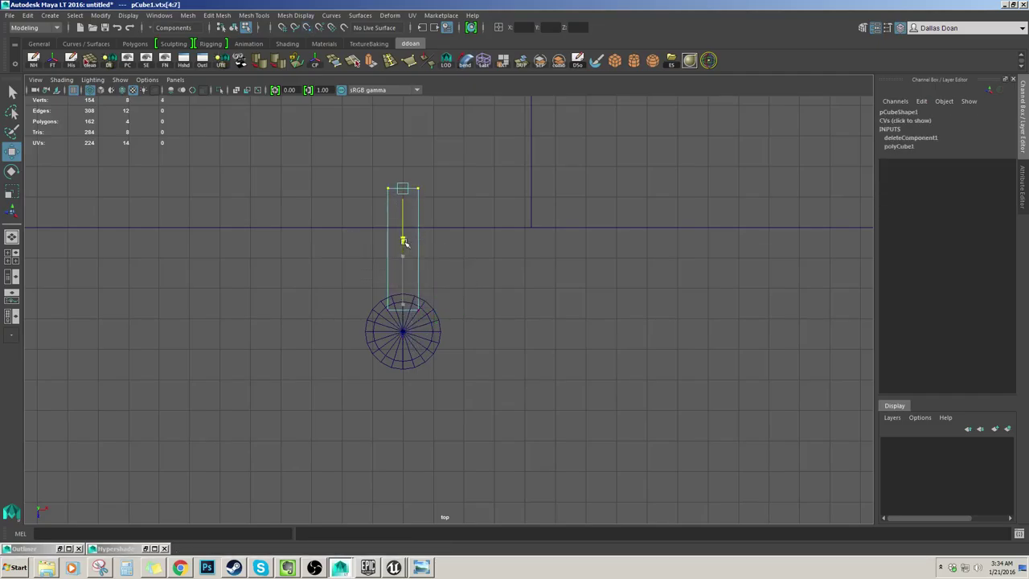
drag(403, 361, 403, 369)
alt+middle_drag(456, 268, 462, 299)
scroll(462, 298, down, 1)
drag(366, 201, 481, 256)
drag(414, 274, 414, 291)
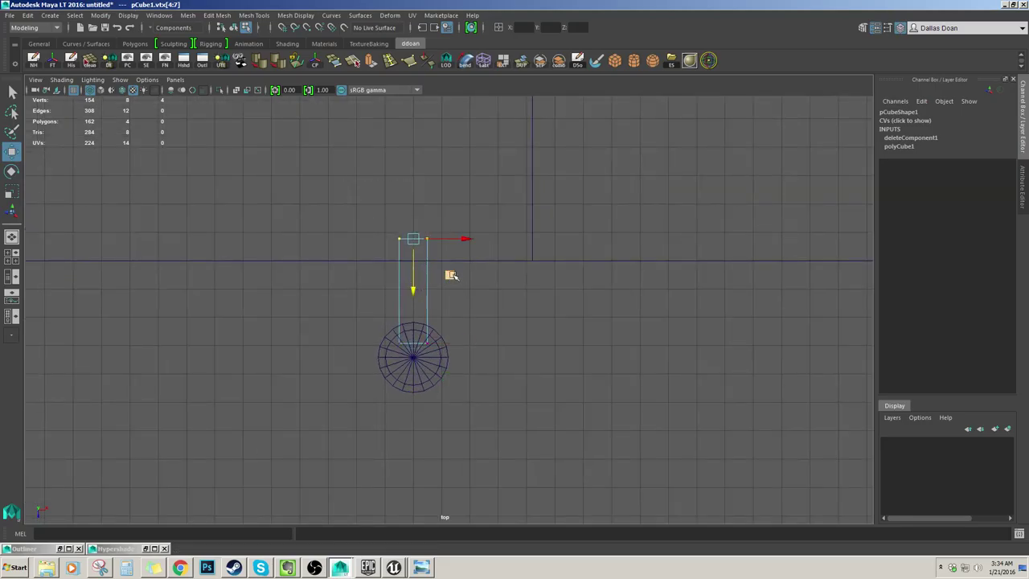
Return the bracket to object mode in the perspective view and lower it on the handle to Translate Y 9.243.
key(F8)
key(space)
key(space)
alt+drag(629, 201, 539, 133)
click(576, 206)
click(451, 241)
alt+drag(450, 242, 464, 235)
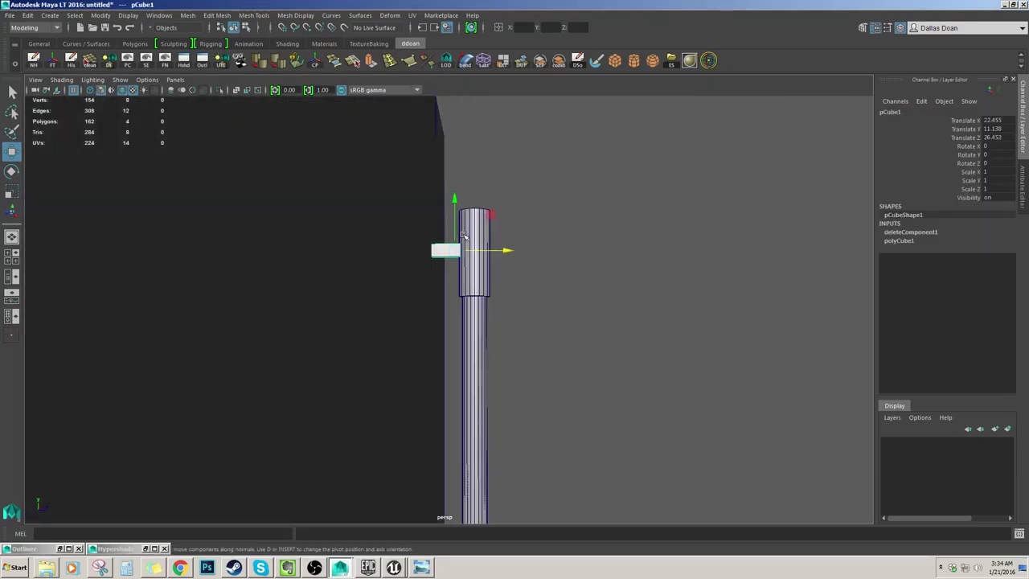
drag(455, 200, 456, 227)
Duplicate the bracket, move the copy down to the handle's lower thick section and check both on the door.
alt+right_drag(563, 370, 544, 207)
alt+drag(544, 207, 518, 276)
key(ctrl+d)
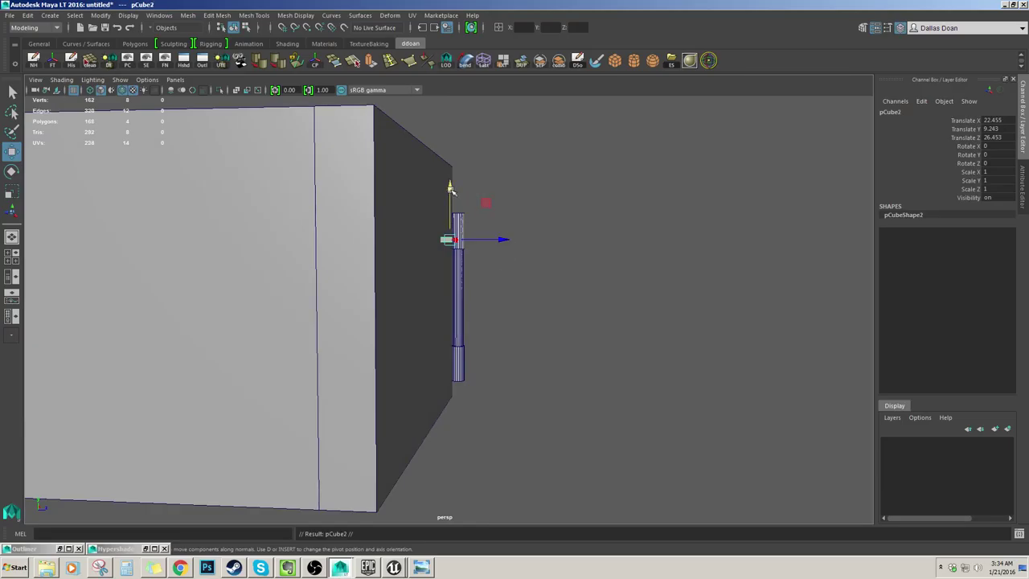
drag(450, 188, 449, 303)
click(563, 285)
alt+drag(563, 285, 444, 285)
alt+right_drag(444, 284, 467, 290)
alt+middle_drag(467, 290, 473, 303)
alt+drag(473, 303, 611, 265)
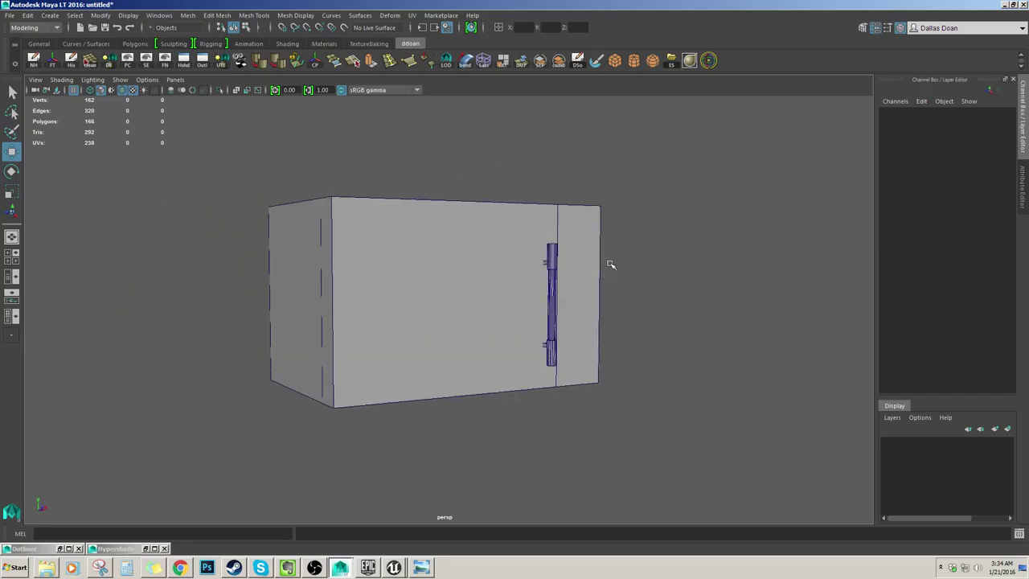